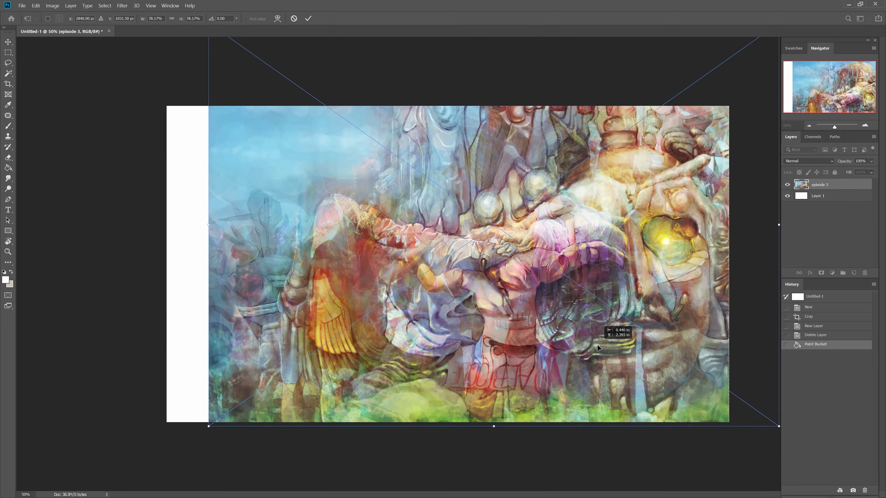
Step: Enlarge the placed episode 3 painting to cover the canvas and commit it
{"action": "left_click_drag", "start_coordinate": [597, 344], "coordinate": [552, 368]}
{"action": "key", "text": "Return"}
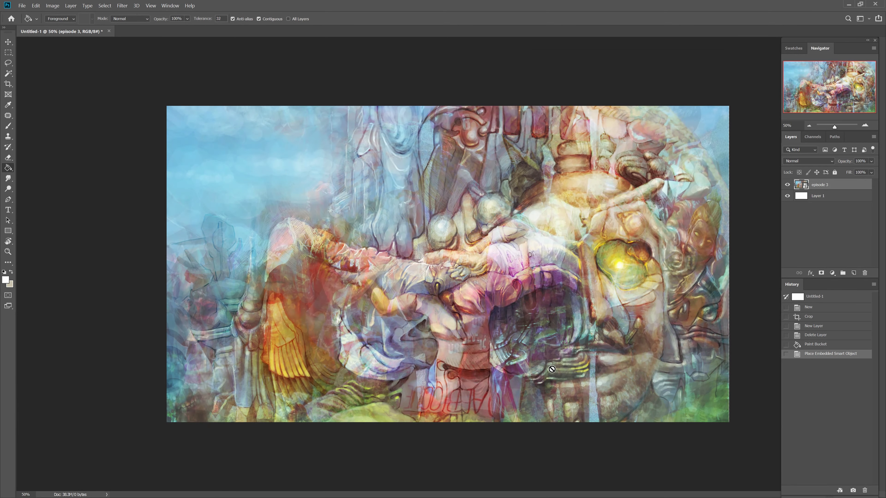
{"action": "left_click", "coordinate": [808, 126]}
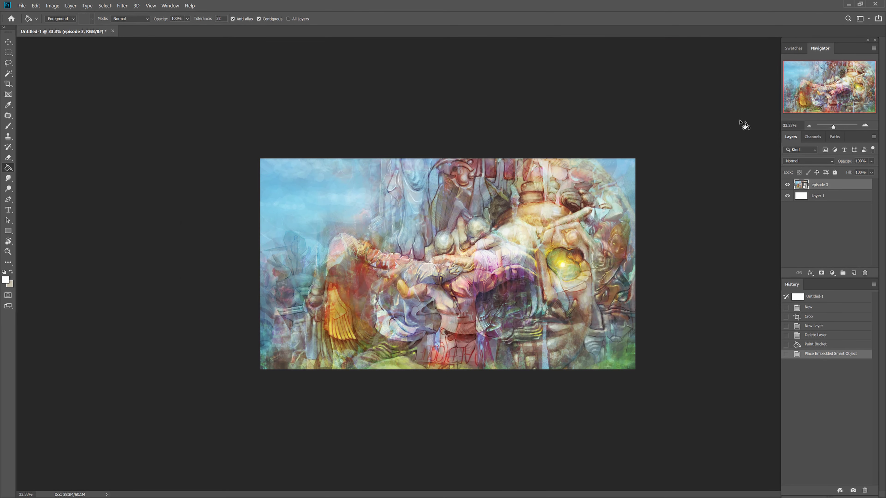
Step: Test rotating and shrinking the painting, then undo it back to unrotated
{"action": "key", "text": "ctrl+t"}
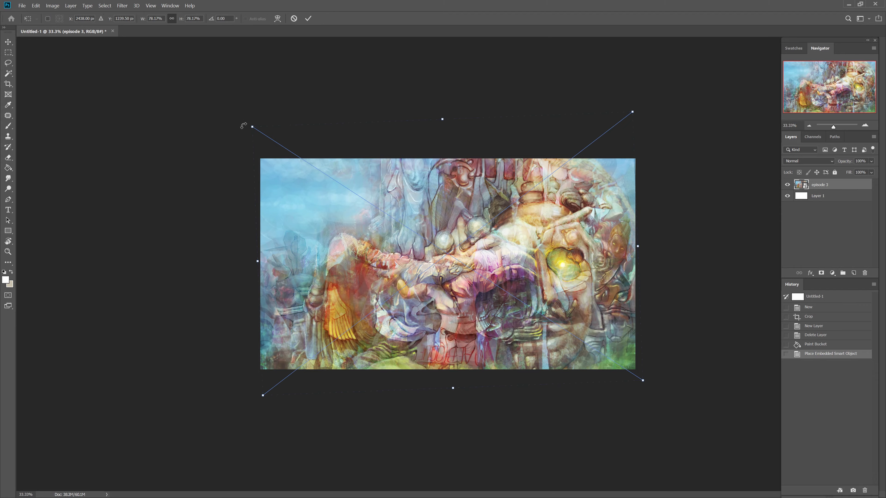
{"action": "mouse_move", "coordinate": [246, 123]}
{"action": "left_mouse_down"}
{"action": "mouse_move", "coordinate": [345, 379]}
{"action": "mouse_move", "coordinate": [363, 391]}
{"action": "left_mouse_up"}
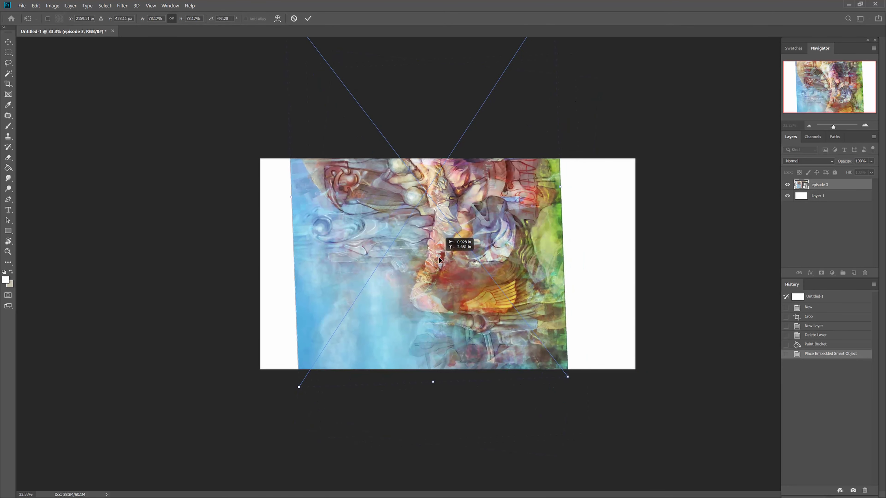
{"action": "mouse_move", "coordinate": [308, 372]}
{"action": "left_mouse_down"}
{"action": "mouse_move", "coordinate": [351, 392]}
{"action": "mouse_move", "coordinate": [338, 420]}
{"action": "left_mouse_up"}
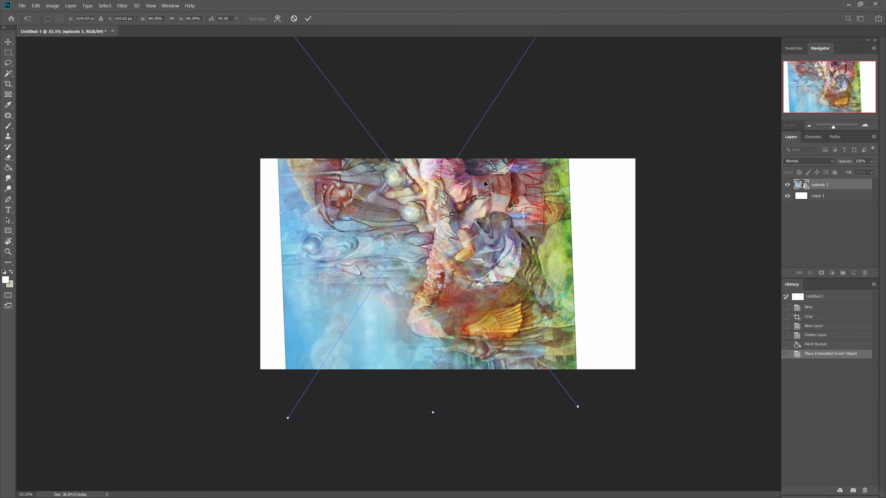
{"action": "key", "text": "ctrl+z"}
{"action": "key", "text": "ctrl+z"}
{"action": "key", "text": "ctrl+z"}
{"action": "key", "text": "ctrl+z"}
{"action": "key", "text": "Escape"}
Step: Lasso the left golden wing, paste it onto its own layer, and nudge it toward centre
{"action": "key", "text": "l"}
{"action": "left_click_drag", "start_coordinate": [429, 366], "coordinate": [390, 294]}
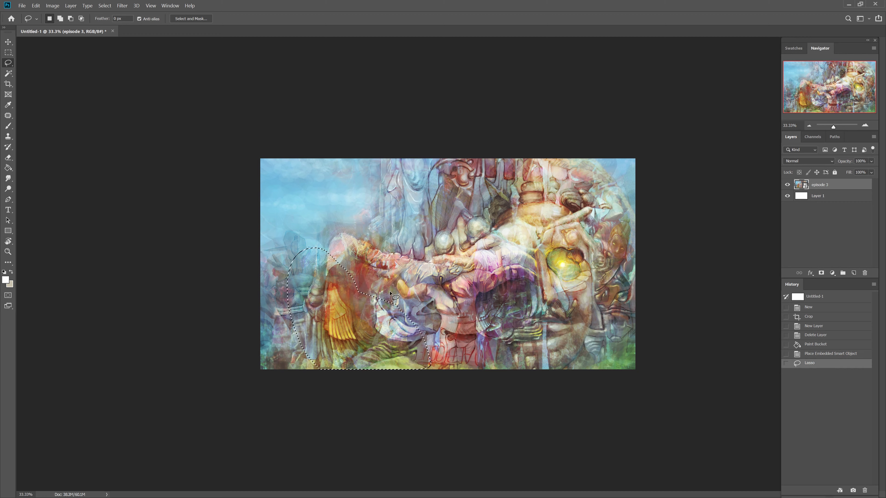
{"action": "key", "text": "ctrl+c"}
{"action": "key", "text": "ctrl+v"}
{"action": "key", "text": "ctrl+t"}
{"action": "left_click_drag", "start_coordinate": [529, 265], "coordinate": [542, 277]}
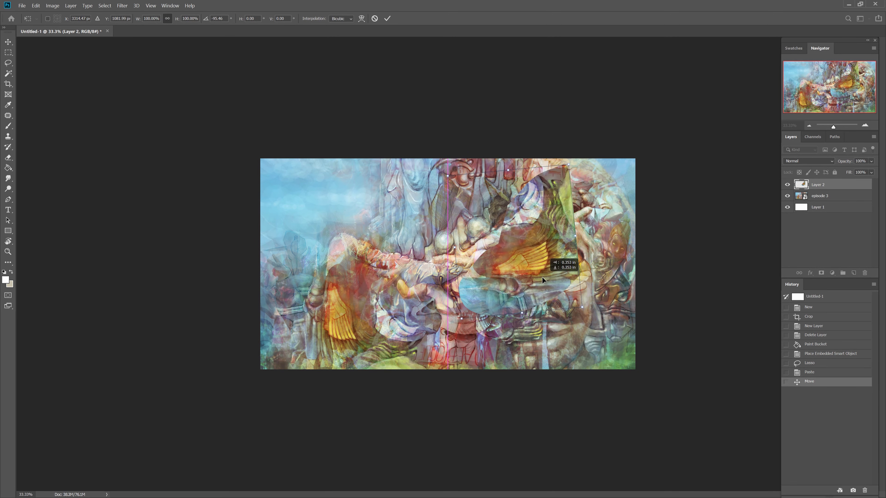
{"action": "key", "text": "Return"}
Step: Duplicate the wing, flip it horizontally, and move it to face the original
{"action": "key", "text": "ctrl+j"}
{"action": "left_click", "coordinate": [36, 5]}
{"action": "mouse_move", "coordinate": [49, 177]}
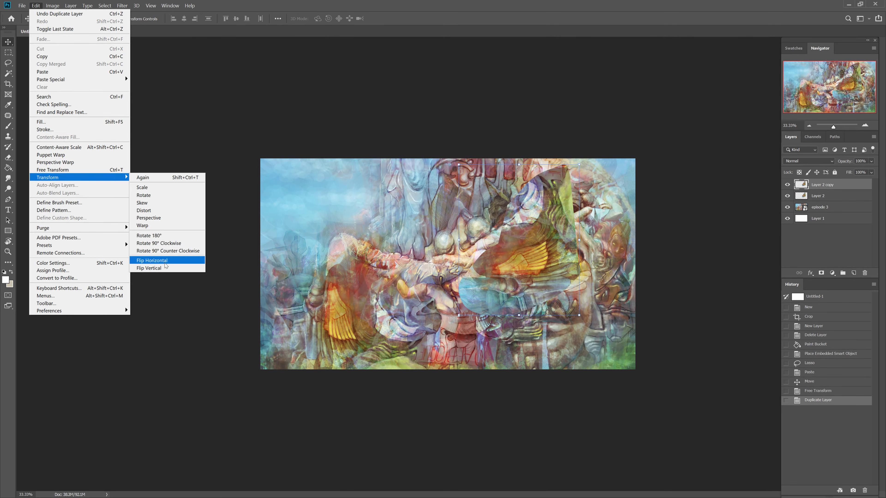
{"action": "left_click", "coordinate": [152, 261]}
{"action": "left_click_drag", "start_coordinate": [521, 262], "coordinate": [443, 265]}
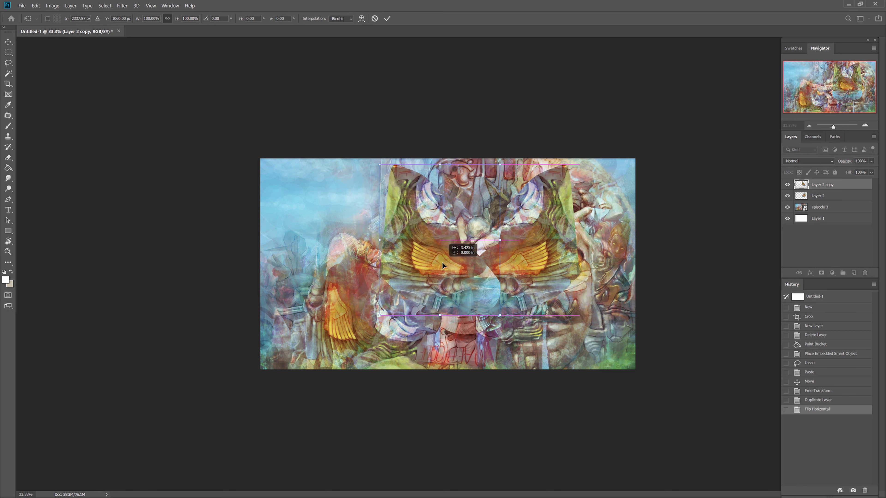
{"action": "key", "text": "Return"}
Step: Erase the blue area in the centre between the two wings
{"action": "key", "text": "e"}
{"action": "left_click", "coordinate": [478, 273]}
{"action": "key", "text": "ctrl+z"}
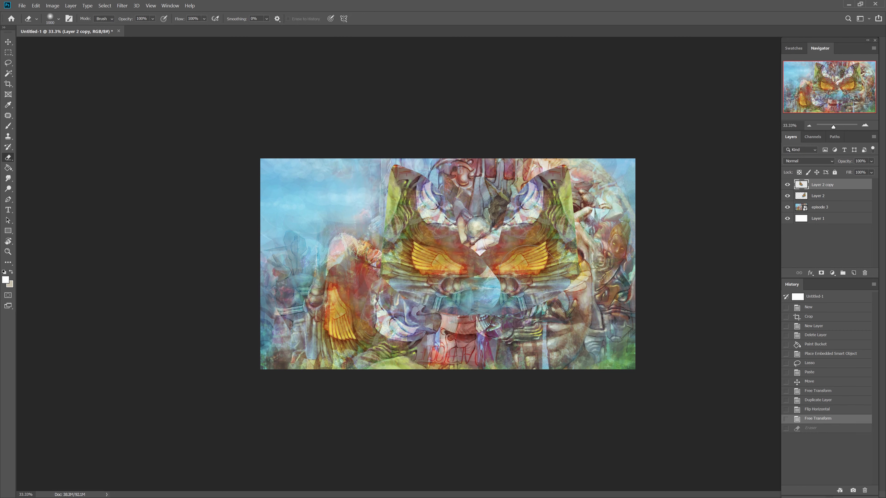
{"action": "left_click", "coordinate": [529, 272]}
{"action": "key", "text": "bracketleft"}
{"action": "key", "text": "bracketleft"}
{"action": "key", "text": "bracketleft"}
{"action": "left_click", "coordinate": [592, 195]}
Step: Move both wing layers together and rotate the left wing slightly
{"action": "left_click", "coordinate": [818, 196], "text": "shift"}
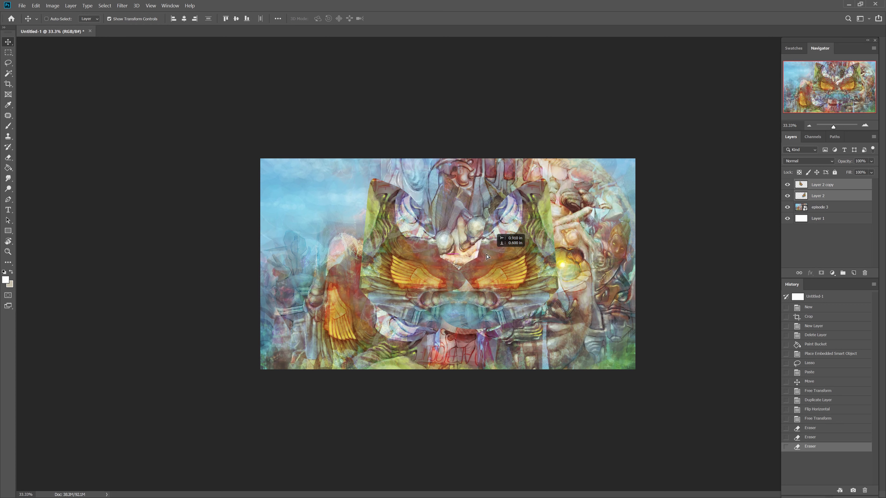
{"action": "left_click_drag", "start_coordinate": [488, 244], "coordinate": [527, 207]}
{"action": "key", "text": "ctrl+t"}
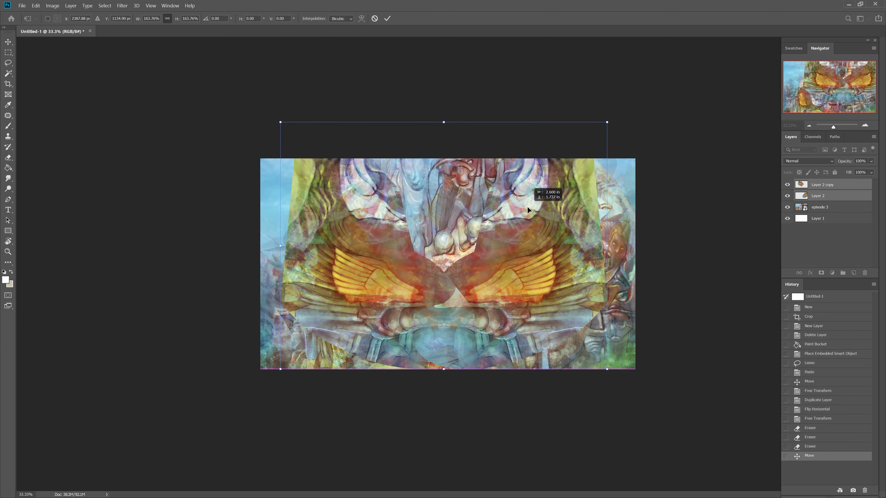
{"action": "key", "text": "Return"}
{"action": "left_click_drag", "start_coordinate": [401, 115], "coordinate": [387, 144]}
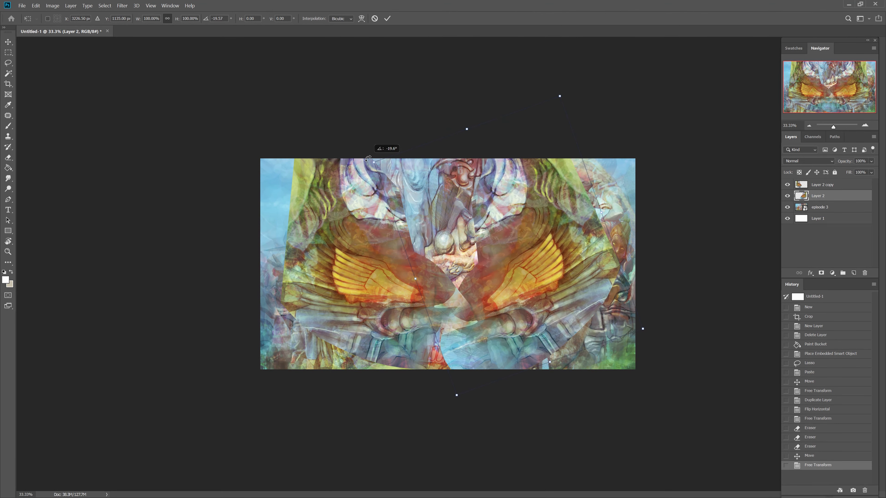
{"action": "key", "text": "Return"}
Step: Rotate the right wing about 15° and shift it rightward
{"action": "key", "text": "alt+bracketright"}
{"action": "left_click_drag", "start_coordinate": [273, 116], "coordinate": [306, 102]}
{"action": "mouse_move", "coordinate": [487, 198]}
{"action": "left_mouse_down"}
{"action": "mouse_move", "coordinate": [524, 198]}
{"action": "mouse_move", "coordinate": [528, 230]}
{"action": "left_mouse_up"}
{"action": "key", "text": "Return"}
{"action": "key", "text": "alt+shift+bracketleft"}
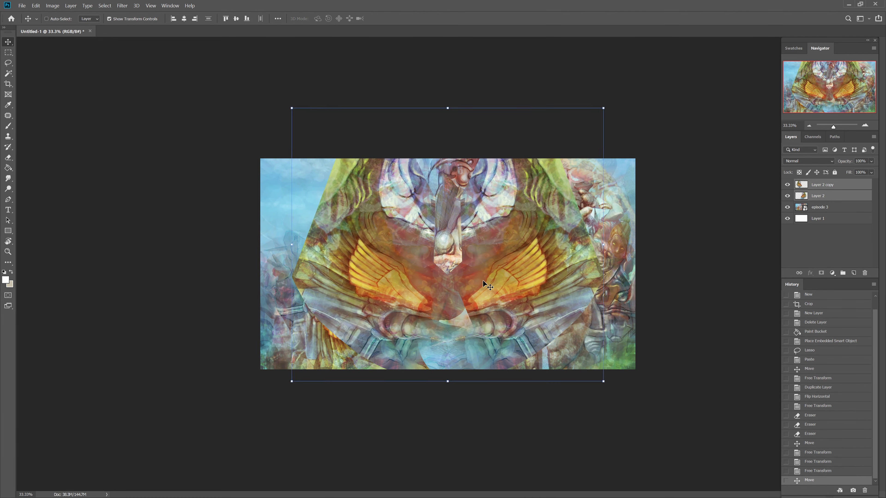
Step: Merge the wing into the episode 3 painting and crop away pixels beyond the canvas
{"action": "left_click", "coordinate": [809, 195]}
{"action": "key", "text": "ctrl+e"}
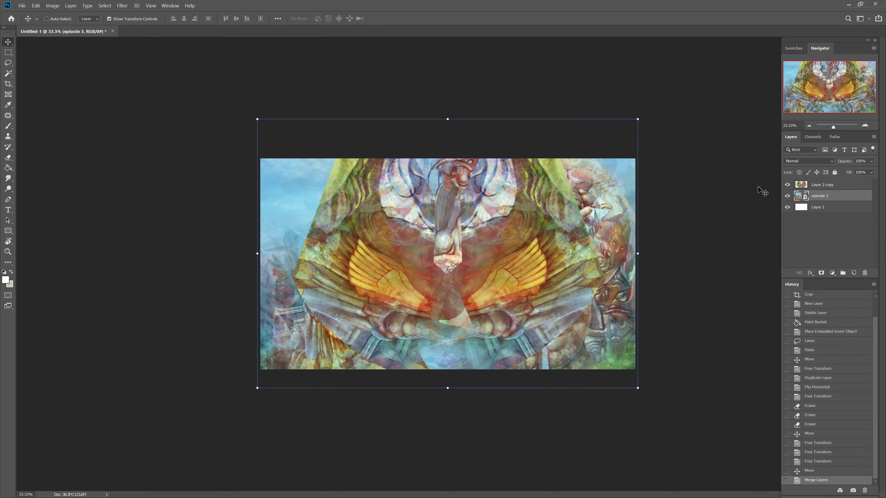
{"action": "key", "text": "ctrl+plus"}
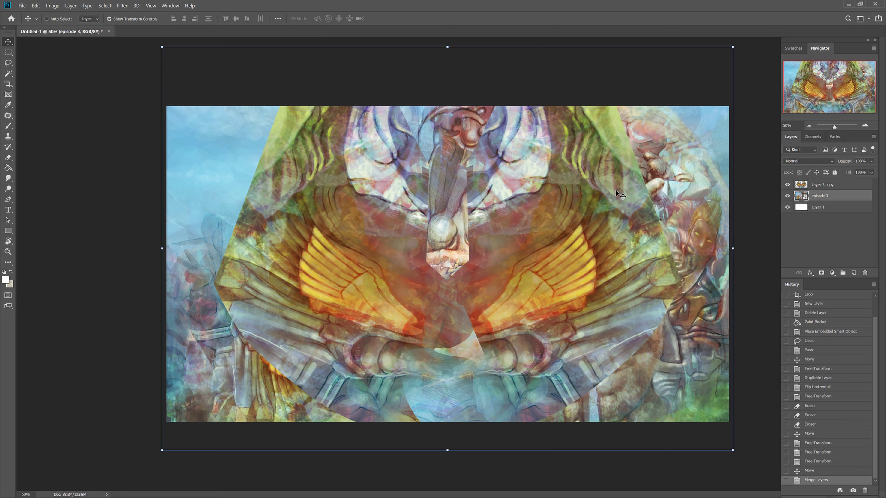
{"action": "key", "text": "c"}
{"action": "key", "text": "Return"}
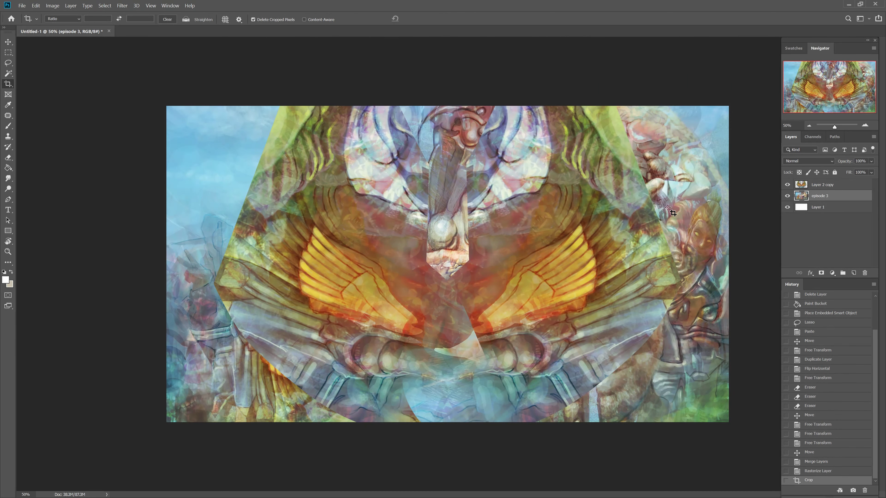
Step: Move the mirrored wing copy higher and merge it into the painting
{"action": "left_click", "coordinate": [822, 184]}
{"action": "key", "text": "v"}
{"action": "mouse_move", "coordinate": [516, 289]}
{"action": "left_mouse_down"}
{"action": "mouse_move", "coordinate": [518, 189]}
{"action": "mouse_move", "coordinate": [512, 230]}
{"action": "left_mouse_up"}
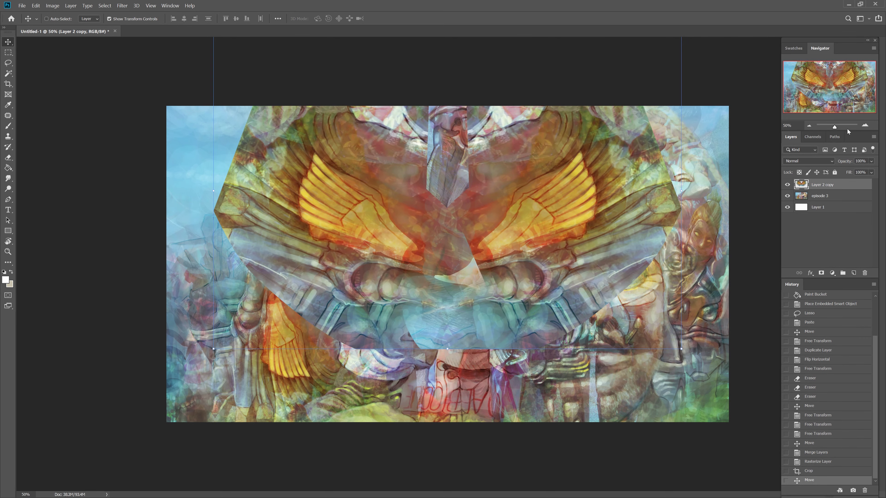
{"action": "key", "text": "ctrl+plus"}
{"action": "key", "text": "ctrl+e"}
Step: Paint sampled tan and orange strokes along the inner wing tips with a small brush
{"action": "key", "text": "b"}
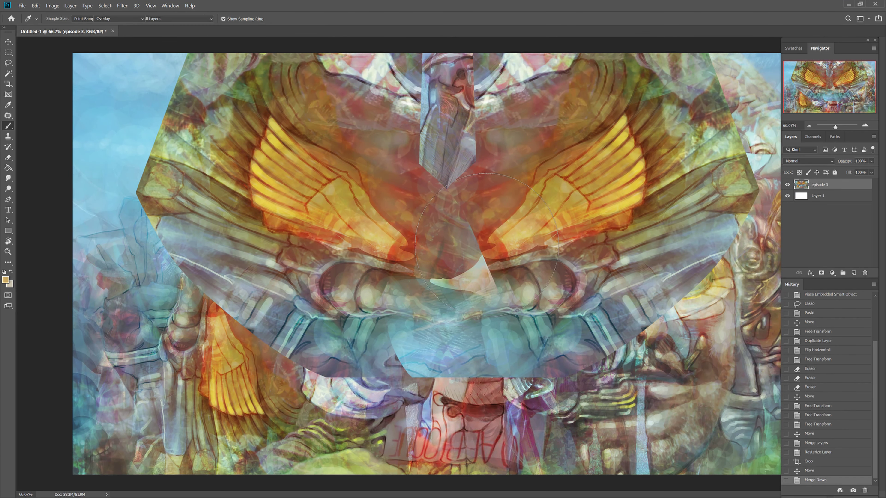
{"action": "left_click", "coordinate": [500, 227]}
{"action": "left_click", "coordinate": [488, 242]}
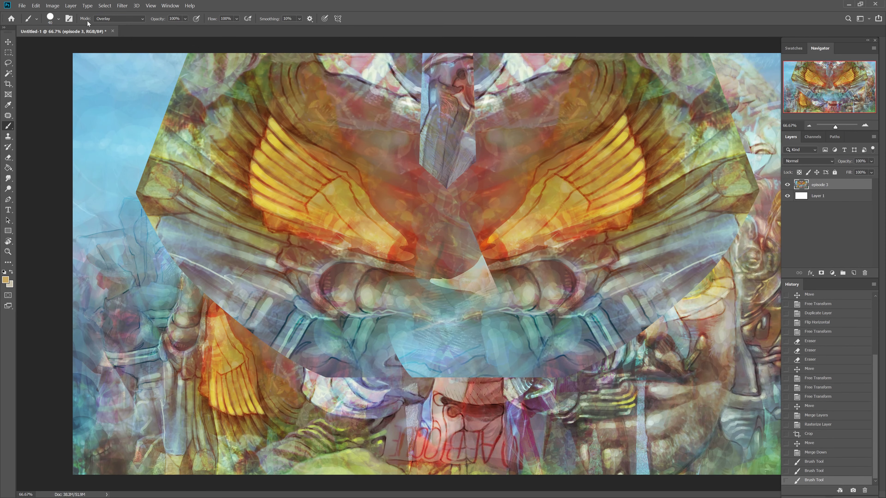
{"action": "left_click", "coordinate": [119, 19]}
{"action": "left_click", "coordinate": [104, 21]}
{"action": "left_click", "coordinate": [485, 248]}
{"action": "left_click", "coordinate": [477, 251]}
{"action": "left_click_drag", "start_coordinate": [477, 250], "coordinate": [465, 268]}
{"action": "key", "text": "bracketright"}
{"action": "key", "text": "bracketright"}
{"action": "mouse_move", "coordinate": [399, 241]}
{"action": "left_mouse_down"}
{"action": "mouse_move", "coordinate": [433, 268]}
{"action": "mouse_move", "coordinate": [406, 256]}
{"action": "left_mouse_up"}
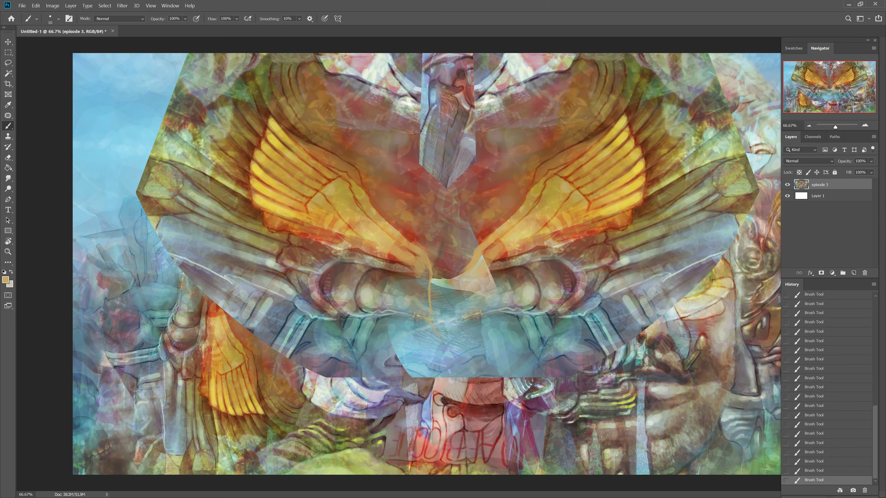
Step: Sample the background sky blue and paint over the left edge and lower-left area
{"action": "left_click", "coordinate": [151, 161], "text": "alt"}
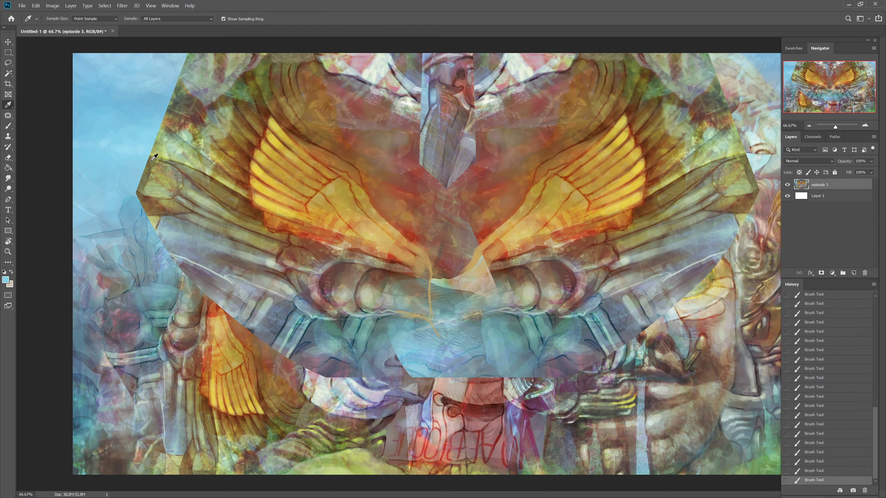
{"action": "key", "text": "bracketright"}
{"action": "key", "text": "bracketright"}
{"action": "key", "text": "bracketright"}
{"action": "mouse_move", "coordinate": [164, 167]}
{"action": "left_mouse_down"}
{"action": "mouse_move", "coordinate": [159, 209]}
{"action": "mouse_move", "coordinate": [127, 206]}
{"action": "mouse_move", "coordinate": [171, 250]}
{"action": "left_mouse_up"}
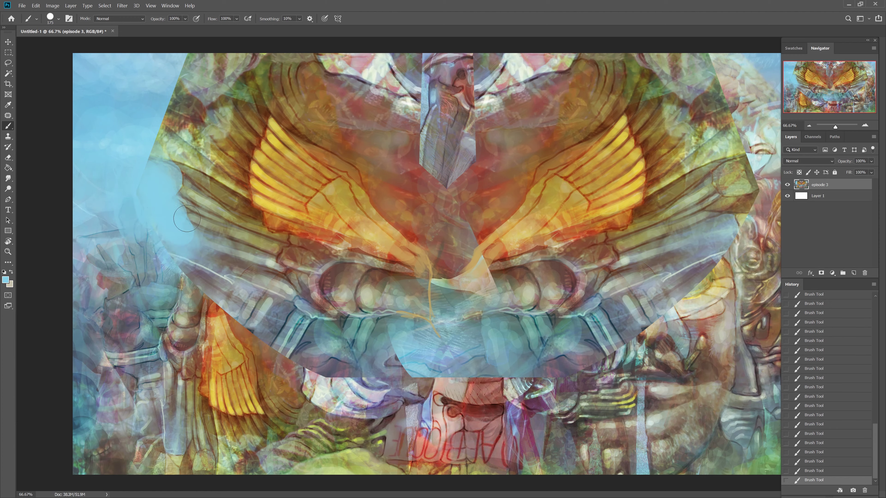
{"action": "key", "text": "bracketright"}
{"action": "key", "text": "bracketright"}
{"action": "key", "text": "bracketright"}
{"action": "mouse_move", "coordinate": [180, 257]}
{"action": "left_mouse_down"}
{"action": "mouse_move", "coordinate": [259, 418]}
{"action": "mouse_move", "coordinate": [197, 415]}
{"action": "mouse_move", "coordinate": [337, 403]}
{"action": "left_mouse_up"}
Step: Cover the top, upper-left wing edge and grey area between the wings with broad sky blue
{"action": "key", "text": "f"}
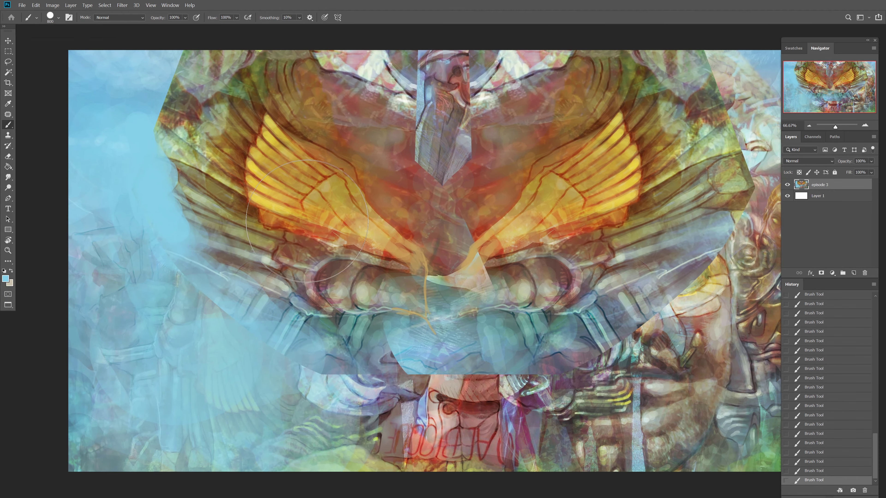
{"action": "mouse_move", "coordinate": [307, 136]}
{"action": "left_mouse_down"}
{"action": "mouse_move", "coordinate": [412, 157]}
{"action": "mouse_move", "coordinate": [410, 205]}
{"action": "left_mouse_up"}
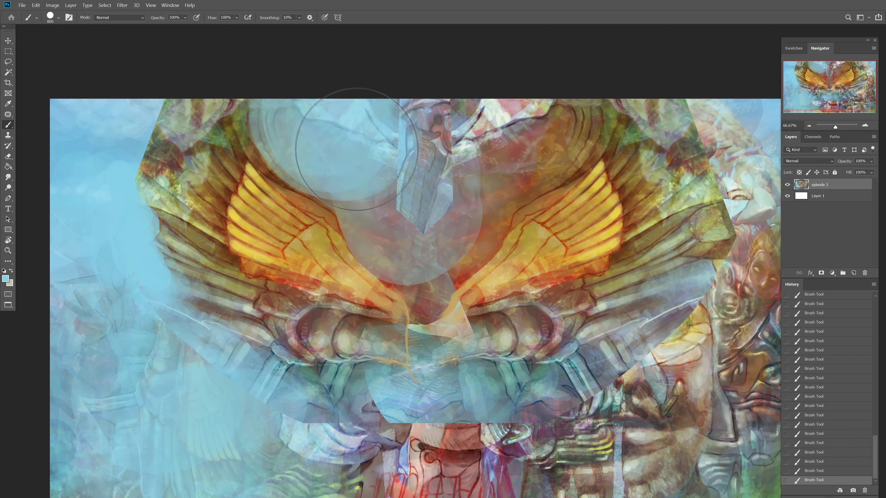
{"action": "key", "text": "bracketleft"}
{"action": "key", "text": "bracketleft"}
{"action": "key", "text": "bracketleft"}
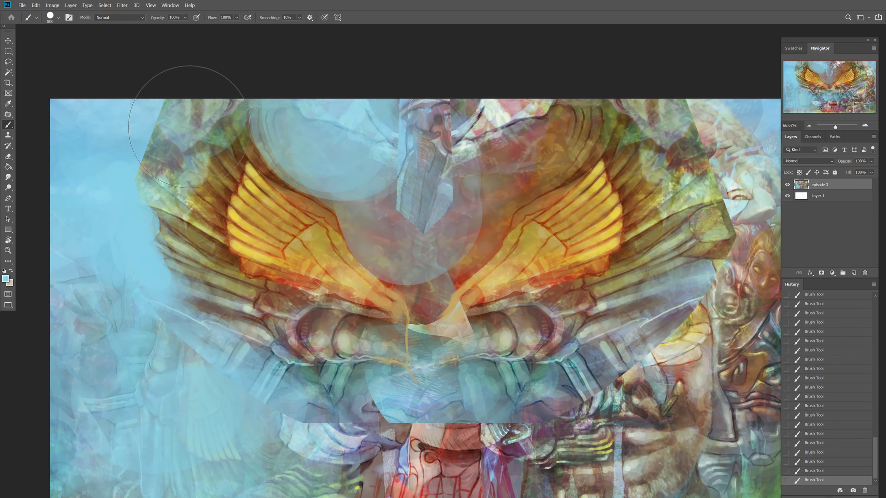
{"action": "mouse_move", "coordinate": [195, 105]}
{"action": "left_mouse_down"}
{"action": "mouse_move", "coordinate": [157, 146]}
{"action": "mouse_move", "coordinate": [163, 252]}
{"action": "left_mouse_up"}
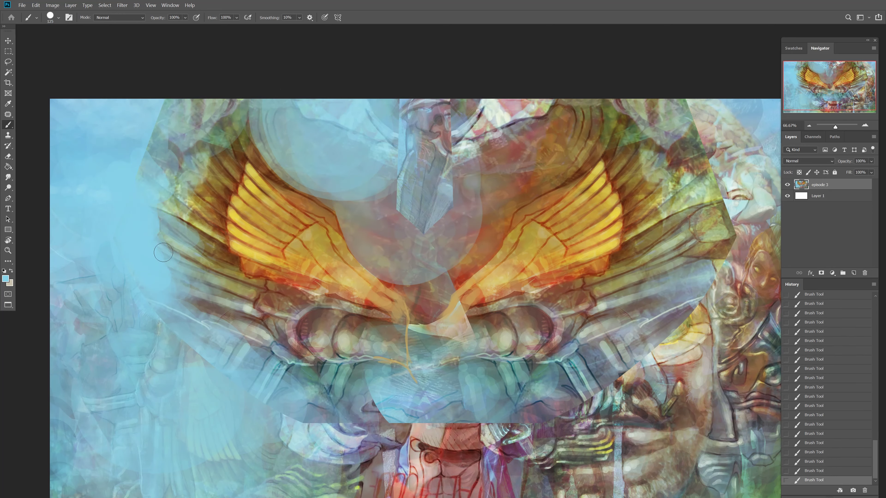
{"action": "key", "text": "bracketright"}
{"action": "key", "text": "bracketright"}
{"action": "key", "text": "bracketright"}
{"action": "mouse_move", "coordinate": [269, 111]}
{"action": "left_mouse_down"}
{"action": "mouse_move", "coordinate": [366, 217]}
{"action": "mouse_move", "coordinate": [335, 174]}
{"action": "mouse_move", "coordinate": [383, 244]}
{"action": "left_mouse_up"}
{"action": "key", "text": "bracketright"}
{"action": "key", "text": "bracketright"}
{"action": "key", "text": "bracketright"}
{"action": "mouse_move", "coordinate": [362, 215]}
{"action": "left_mouse_down"}
{"action": "mouse_move", "coordinate": [415, 188]}
{"action": "mouse_move", "coordinate": [419, 108]}
{"action": "left_mouse_up"}
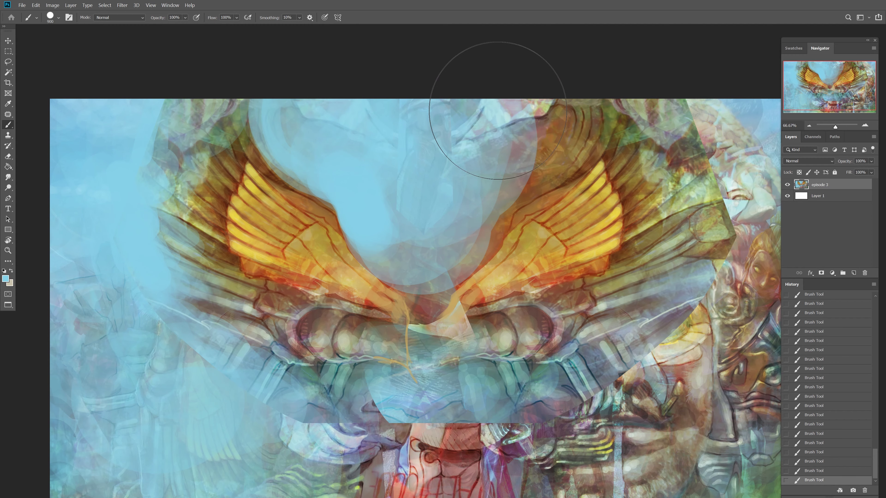
{"action": "double_click", "coordinate": [808, 125]}
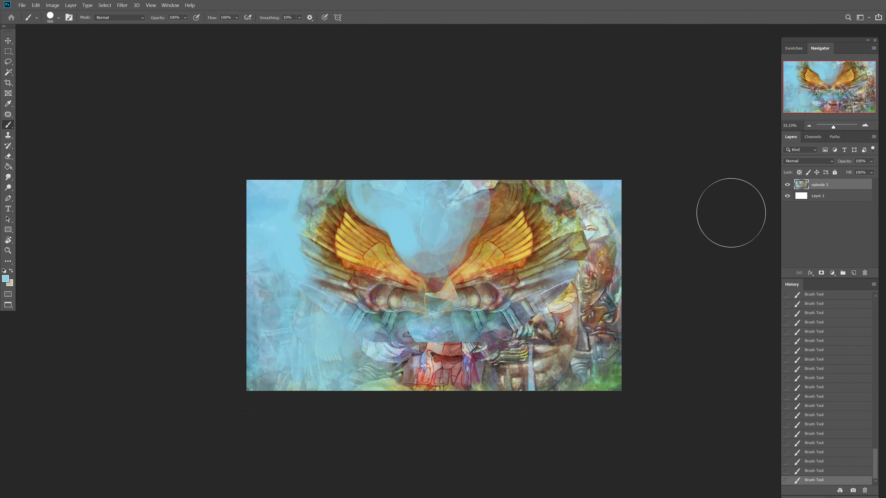
Step: Duplicate the painting layer and flip the copy horizontally
{"action": "left_click_drag", "start_coordinate": [854, 274], "coordinate": [853, 274]}
{"action": "left_click", "coordinate": [36, 4]}
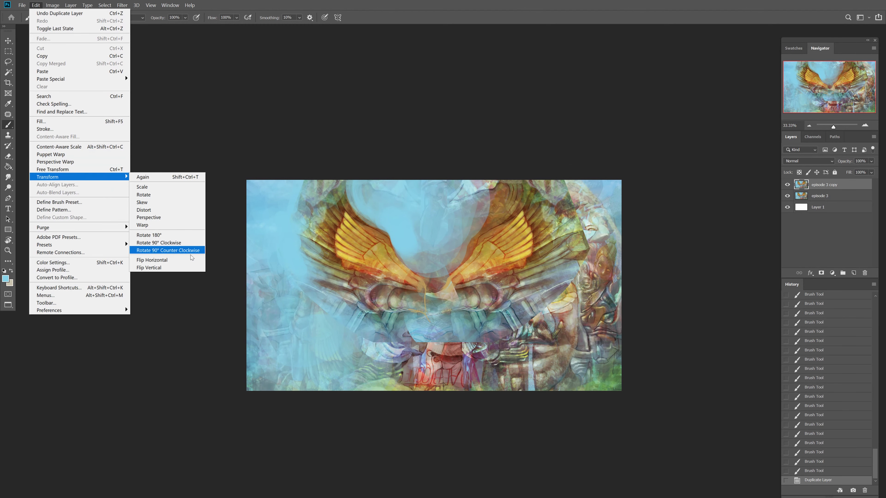
{"action": "left_click", "coordinate": [215, 259]}
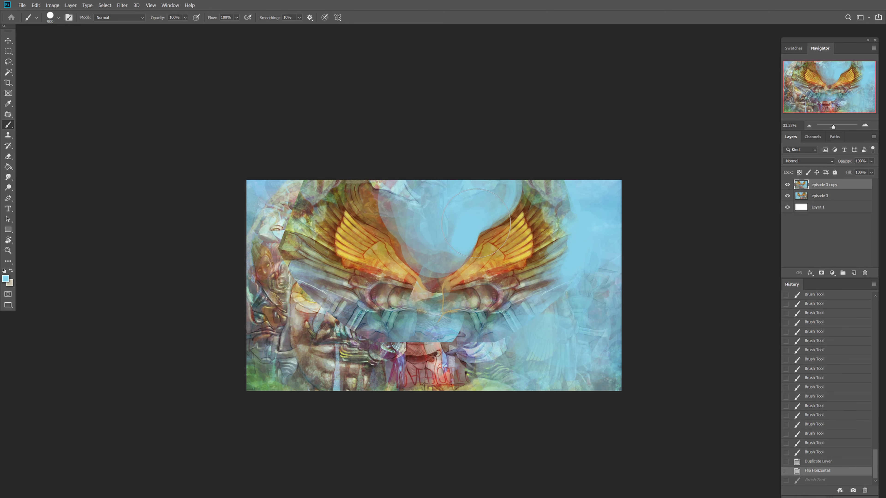
Step: Erase the flipped copy's side and lower area to blend the halves, then merge it down
{"action": "key", "text": "e"}
{"action": "left_click_drag", "start_coordinate": [328, 247], "coordinate": [371, 224]}
{"action": "mouse_move", "coordinate": [324, 252]}
{"action": "left_mouse_down"}
{"action": "mouse_move", "coordinate": [369, 174]}
{"action": "mouse_move", "coordinate": [395, 395]}
{"action": "left_mouse_up"}
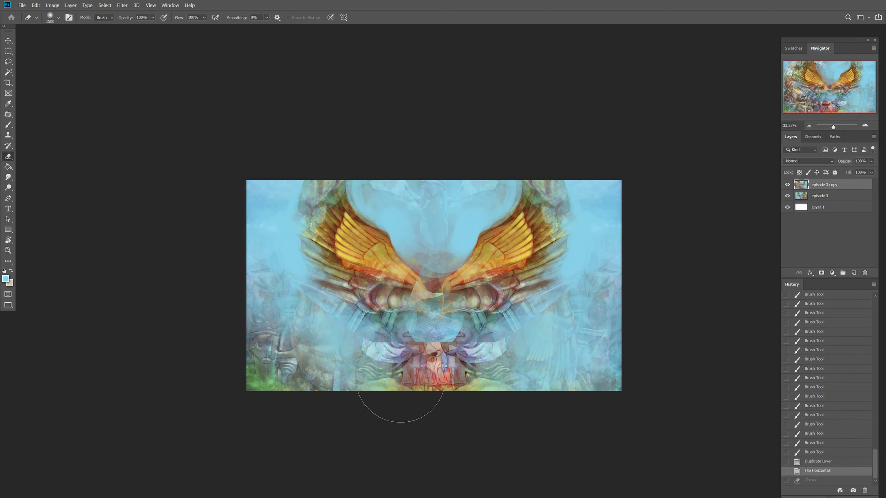
{"action": "key", "text": "bracketright"}
{"action": "key", "text": "bracketright"}
{"action": "key", "text": "bracketright"}
{"action": "left_click_drag", "start_coordinate": [314, 348], "coordinate": [222, 277]}
{"action": "key", "text": "ctrl+plus"}
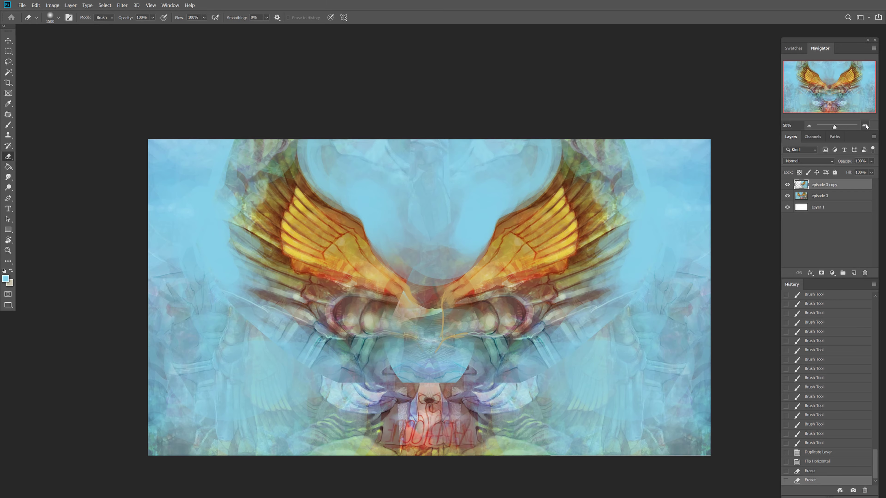
{"action": "key", "text": "ctrl+e"}
{"action": "key", "text": "ctrl+t"}
{"action": "key", "text": "ctrl+v"}
Step: Position and enlarge the newly placed painting over the canvas, then rasterize it
{"action": "key", "text": "ctrl+minus"}
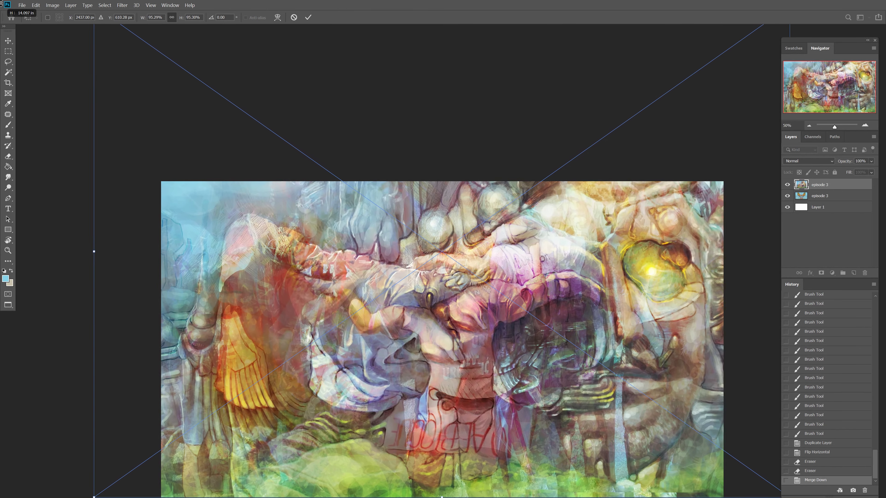
{"action": "mouse_move", "coordinate": [318, 266]}
{"action": "left_mouse_down"}
{"action": "mouse_move", "coordinate": [445, 322]}
{"action": "mouse_move", "coordinate": [564, 316]}
{"action": "left_mouse_up"}
{"action": "left_click_drag", "start_coordinate": [200, 255], "coordinate": [125, 255]}
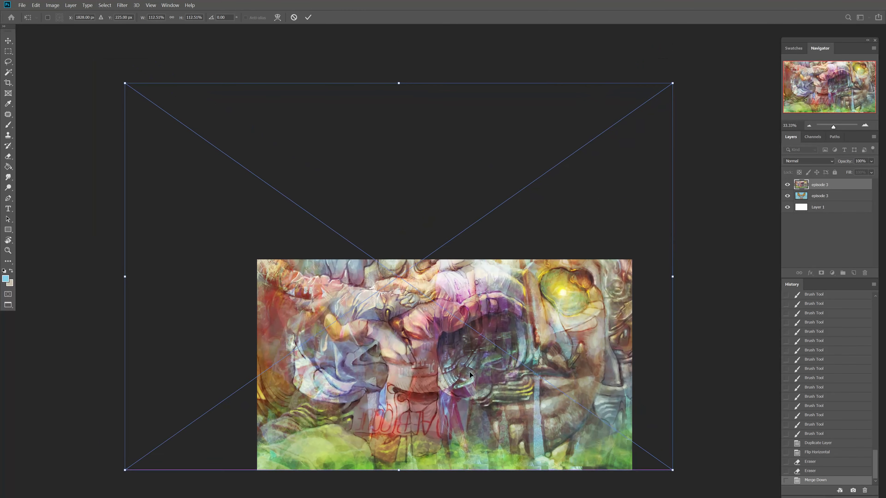
{"action": "mouse_move", "coordinate": [534, 333]}
{"action": "left_mouse_down"}
{"action": "mouse_move", "coordinate": [397, 379]}
{"action": "mouse_move", "coordinate": [510, 349]}
{"action": "left_mouse_up"}
{"action": "key", "text": "e"}
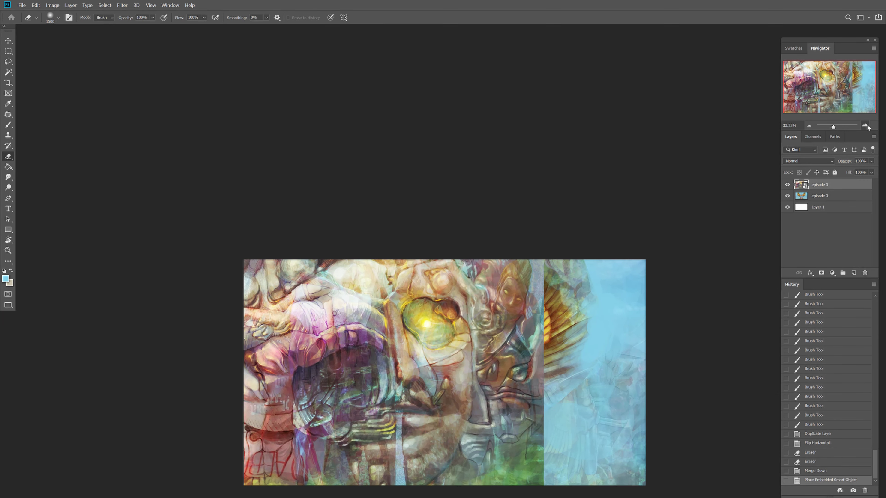
{"action": "key", "text": "ctrl+plus"}
{"action": "key", "text": "ctrl+plus"}
{"action": "left_click", "coordinate": [566, 297]}
Step: Copy the grey armored panel onto its own layer, move it centrally, and delete the placed painting
{"action": "key", "text": "Return"}
{"action": "key", "text": "m"}
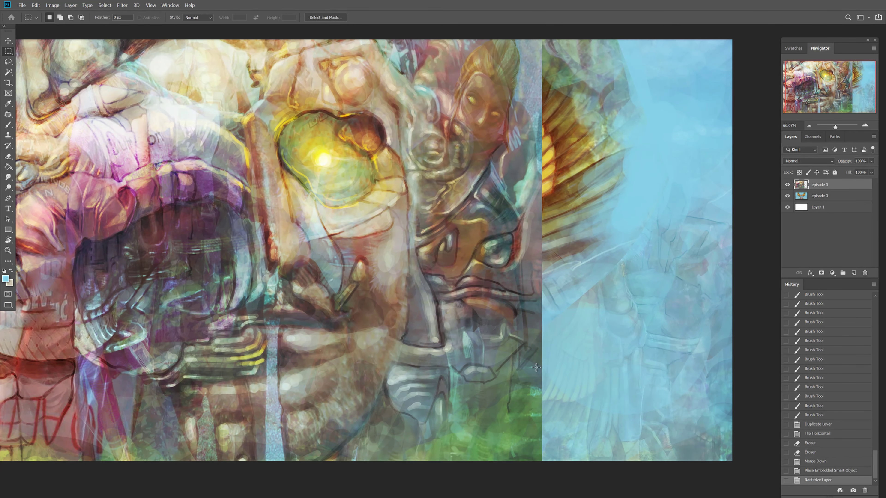
{"action": "left_click_drag", "start_coordinate": [547, 406], "coordinate": [400, 103]}
{"action": "key", "text": "ctrl+c"}
{"action": "key", "text": "ctrl+comma"}
{"action": "key", "text": "ctrl+v"}
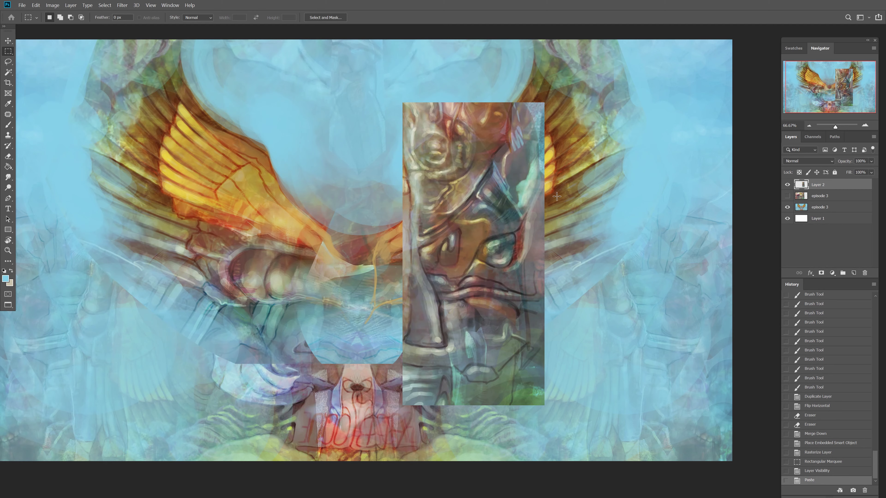
{"action": "key", "text": "v"}
{"action": "left_click_drag", "start_coordinate": [494, 245], "coordinate": [416, 178]}
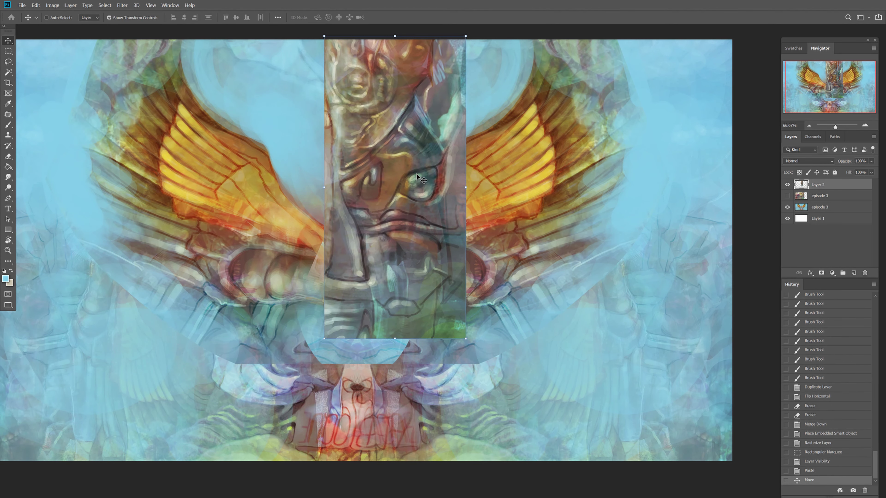
{"action": "key", "text": "alt+bracketleft"}
{"action": "key", "text": "Delete"}
Step: Mirror the panel with a flipped duplicate, merge the halves, and centre it between the wings
{"action": "key", "text": "ctrl+j"}
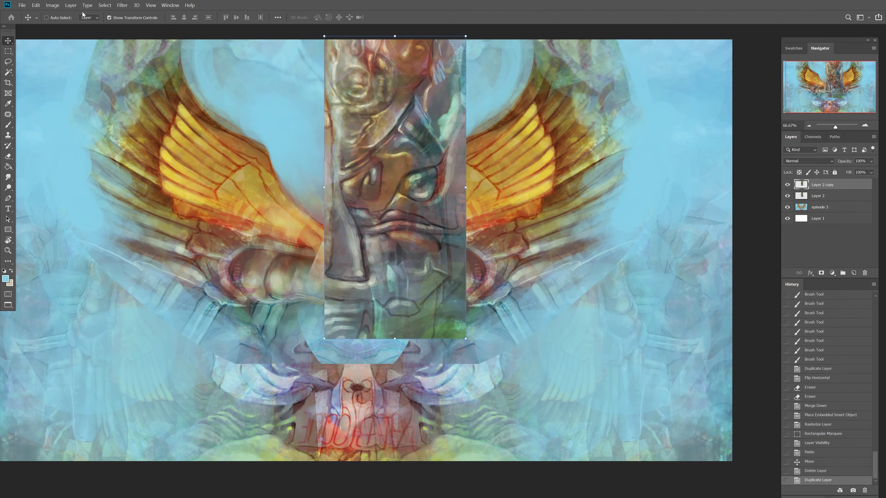
{"action": "left_click", "coordinate": [35, 5]}
{"action": "left_click", "coordinate": [153, 260]}
{"action": "left_click_drag", "start_coordinate": [381, 216], "coordinate": [239, 215]}
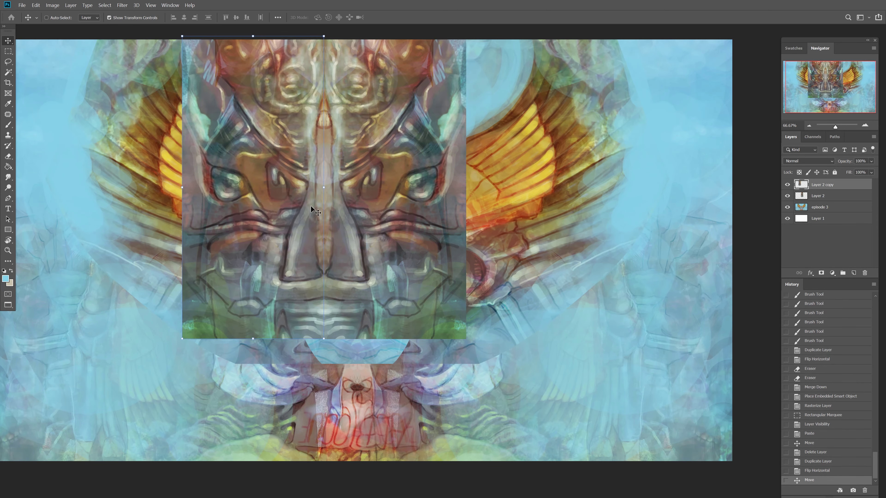
{"action": "key", "text": "ctrl+e"}
{"action": "key", "text": "ctrl+minus"}
{"action": "mouse_move", "coordinate": [388, 202]}
{"action": "left_mouse_down"}
{"action": "mouse_move", "coordinate": [417, 301]}
{"action": "mouse_move", "coordinate": [417, 263]}
{"action": "left_mouse_up"}
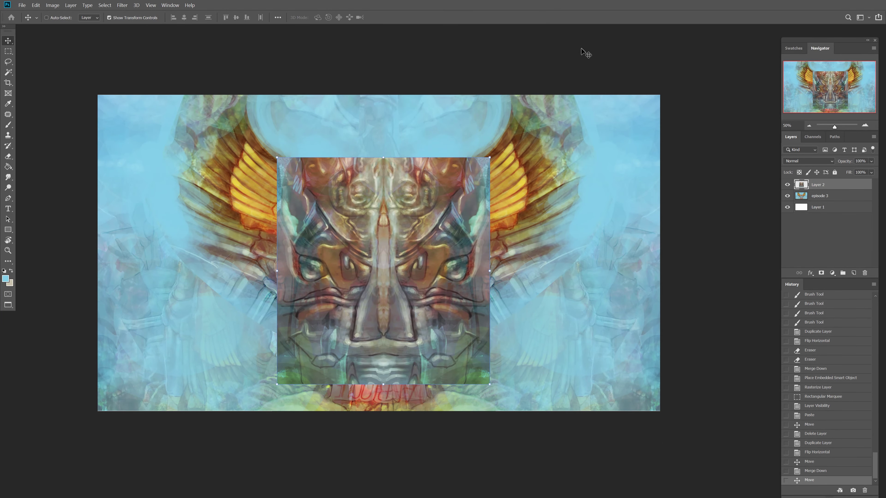
Step: Erase the panel's top, bottom, left and right edges so it fades into the background
{"action": "left_click", "coordinate": [865, 126]}
{"action": "key", "text": "e"}
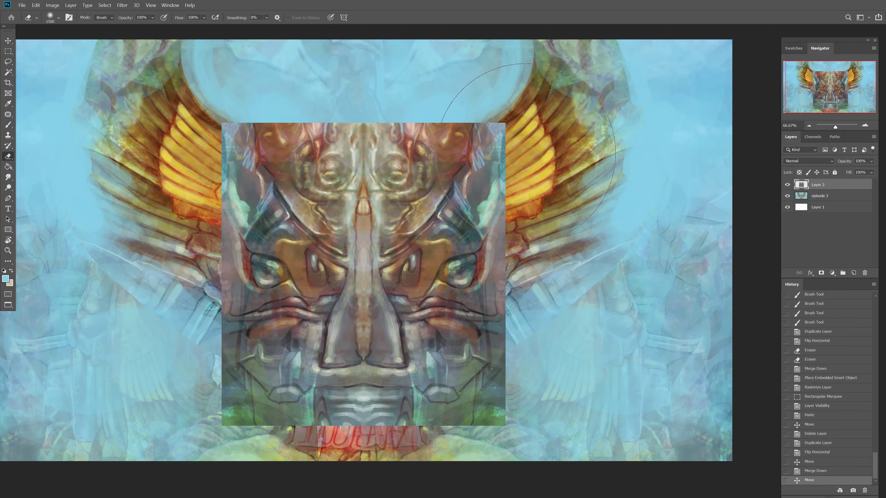
{"action": "left_click_drag", "start_coordinate": [500, 145], "coordinate": [489, 237]}
{"action": "left_click_drag", "start_coordinate": [481, 171], "coordinate": [495, 241]}
{"action": "left_click_drag", "start_coordinate": [499, 290], "coordinate": [488, 384]}
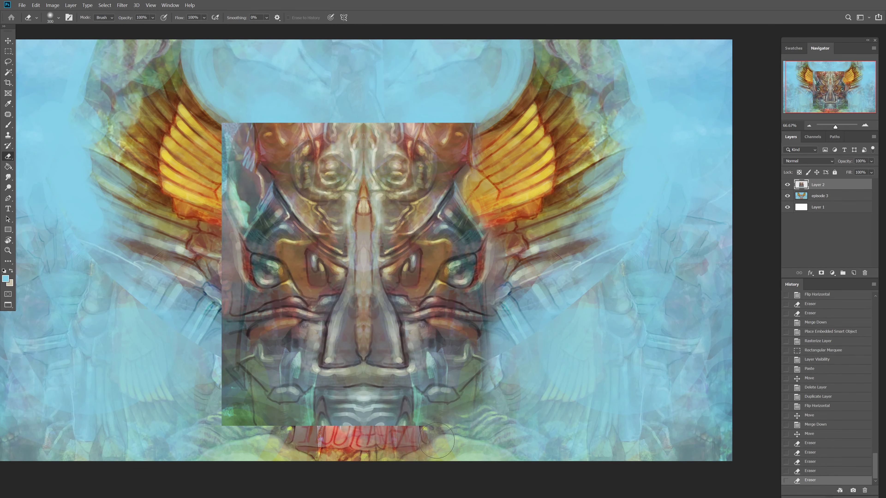
{"action": "left_click_drag", "start_coordinate": [436, 422], "coordinate": [307, 419]}
{"action": "mouse_move", "coordinate": [299, 416]}
{"action": "left_mouse_down"}
{"action": "mouse_move", "coordinate": [211, 355]}
{"action": "mouse_move", "coordinate": [228, 314]}
{"action": "left_mouse_up"}
{"action": "left_click_drag", "start_coordinate": [230, 300], "coordinate": [227, 253]}
{"action": "left_click_drag", "start_coordinate": [234, 328], "coordinate": [241, 383]}
{"action": "left_click_drag", "start_coordinate": [244, 332], "coordinate": [254, 398]}
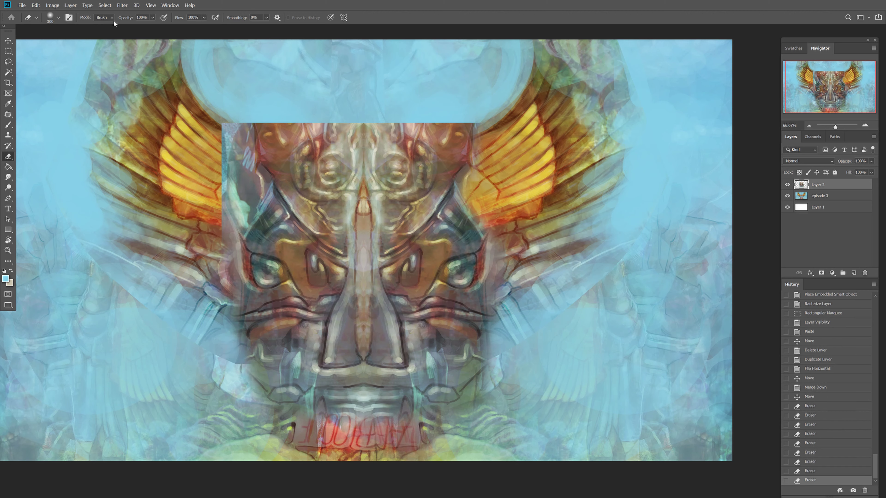
{"action": "mouse_move", "coordinate": [407, 106]}
{"action": "left_mouse_down"}
{"action": "mouse_move", "coordinate": [349, 109]}
{"action": "mouse_move", "coordinate": [261, 136]}
{"action": "left_mouse_up"}
{"action": "left_click_drag", "start_coordinate": [230, 181], "coordinate": [241, 244]}
{"action": "key", "text": "bracketright"}
{"action": "key", "text": "bracketright"}
{"action": "key", "text": "bracketright"}
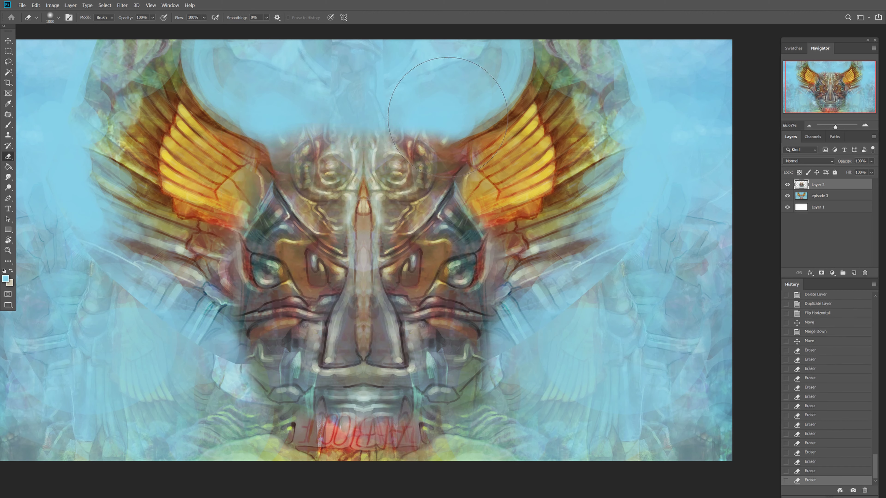
Step: Set the panel's opacity to 78% and merge it into the painting below
{"action": "left_click", "coordinate": [808, 125]}
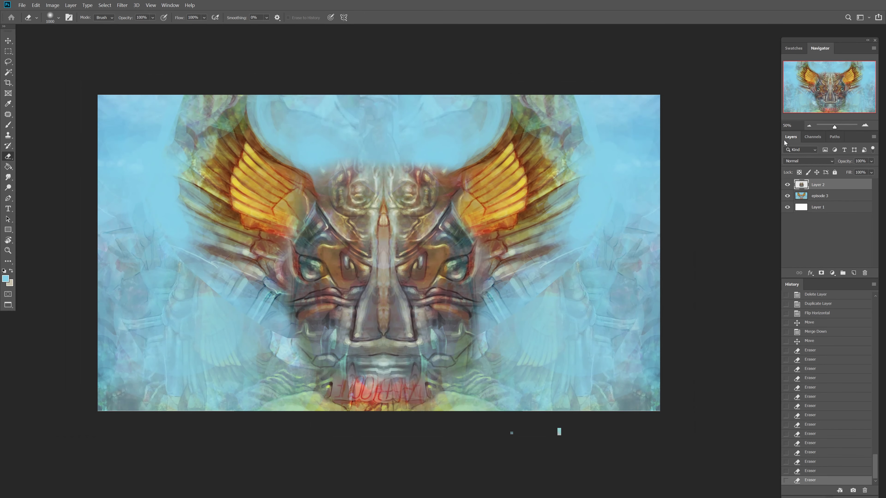
{"action": "left_click", "coordinate": [787, 184]}
{"action": "left_click", "coordinate": [871, 161]}
{"action": "left_click_drag", "start_coordinate": [873, 171], "coordinate": [863, 171]}
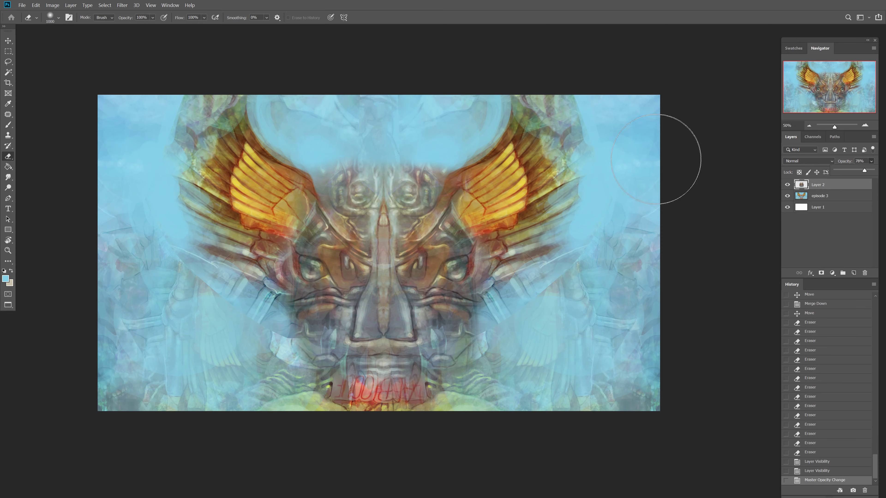
{"action": "key", "text": "m"}
{"action": "left_click_drag", "start_coordinate": [98, 94], "coordinate": [757, 228]}
{"action": "key", "text": "ctrl+e"}
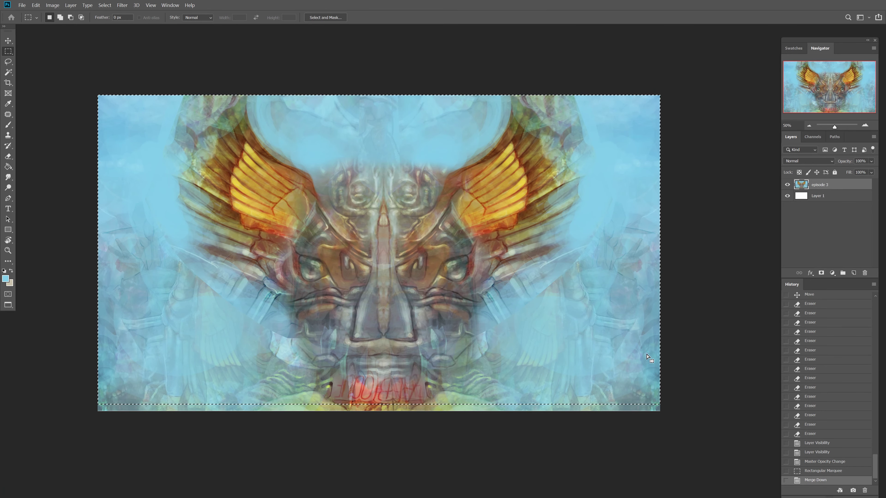
Step: Shrink the whole artwork to about 85% around its centre
{"action": "left_click_drag", "start_coordinate": [98, 94], "coordinate": [36, 67]}
{"action": "key", "text": "ctrl+t"}
{"action": "left_click_drag", "start_coordinate": [659, 411], "coordinate": [616, 406]}
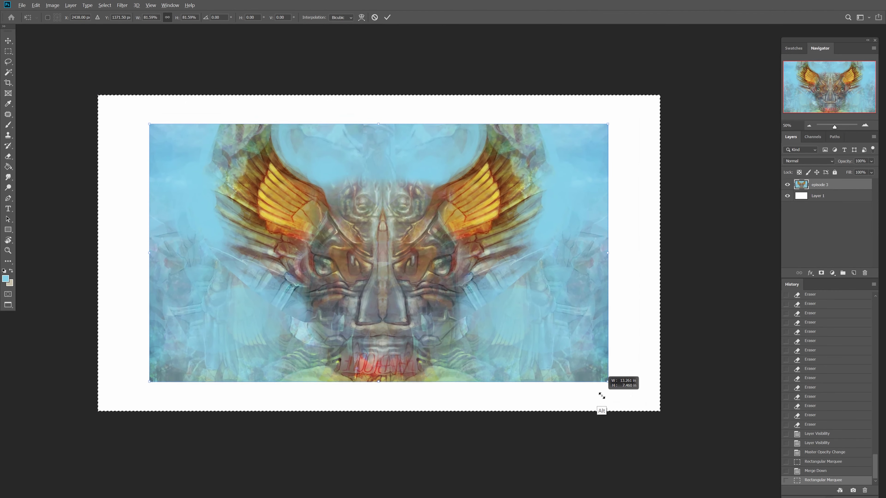
{"action": "key", "text": "Return"}
Step: Lasso an area near the right edge and paint over the white border there
{"action": "key", "text": "l"}
{"action": "left_click_drag", "start_coordinate": [648, 332], "coordinate": [652, 284]}
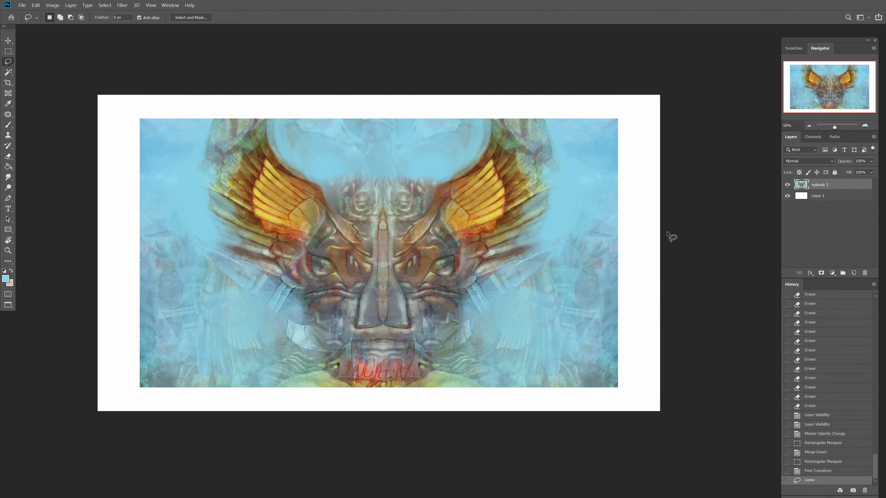
{"action": "key", "text": "b"}
{"action": "left_click_drag", "start_coordinate": [591, 263], "coordinate": [597, 251]}
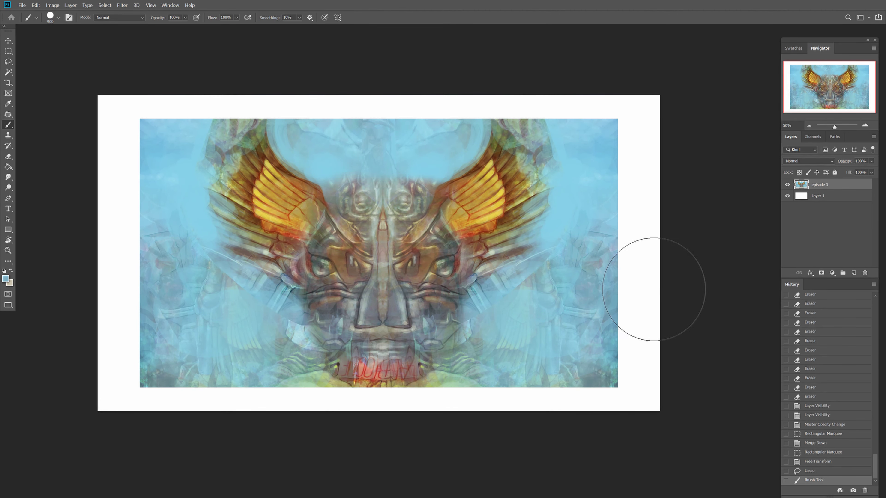
Step: Cover the white border in light blue with pale green along the bottom, then merge down onto the background
{"action": "key", "text": "ctrl+d"}
{"action": "mouse_move", "coordinate": [653, 289]}
{"action": "left_mouse_down"}
{"action": "mouse_move", "coordinate": [638, 349]}
{"action": "mouse_move", "coordinate": [659, 391]}
{"action": "mouse_move", "coordinate": [643, 366]}
{"action": "mouse_move", "coordinate": [592, 436]}
{"action": "left_mouse_up"}
{"action": "left_click_drag", "start_coordinate": [662, 314], "coordinate": [690, 171]}
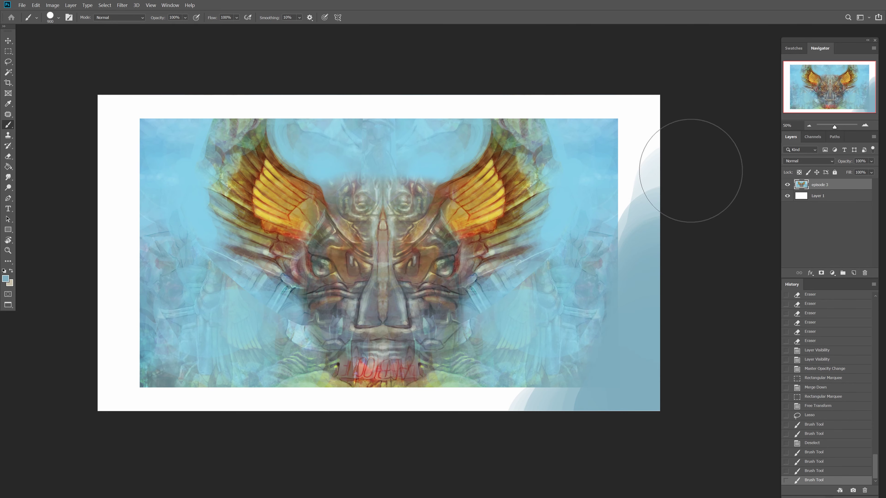
{"action": "mouse_move", "coordinate": [637, 123]}
{"action": "left_mouse_down"}
{"action": "mouse_move", "coordinate": [629, 83]}
{"action": "mouse_move", "coordinate": [346, 59]}
{"action": "mouse_move", "coordinate": [454, 39]}
{"action": "left_mouse_up"}
{"action": "mouse_move", "coordinate": [508, 59]}
{"action": "left_mouse_down"}
{"action": "mouse_move", "coordinate": [557, 69]}
{"action": "mouse_move", "coordinate": [225, 73]}
{"action": "mouse_move", "coordinate": [128, 109]}
{"action": "mouse_move", "coordinate": [89, 159]}
{"action": "mouse_move", "coordinate": [95, 375]}
{"action": "mouse_move", "coordinate": [252, 465]}
{"action": "mouse_move", "coordinate": [109, 410]}
{"action": "mouse_move", "coordinate": [192, 405]}
{"action": "left_mouse_up"}
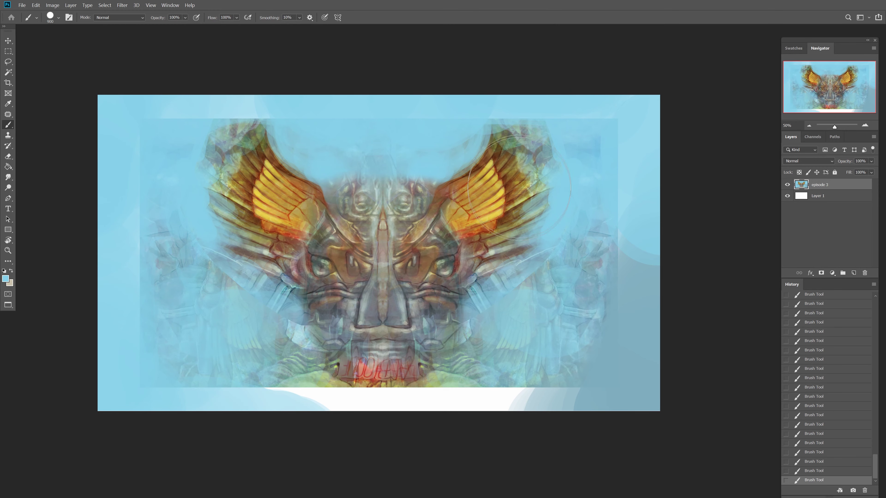
{"action": "mouse_move", "coordinate": [551, 401]}
{"action": "left_mouse_down"}
{"action": "mouse_move", "coordinate": [461, 435]}
{"action": "mouse_move", "coordinate": [164, 445]}
{"action": "mouse_move", "coordinate": [544, 445]}
{"action": "left_mouse_up"}
{"action": "key", "text": "ctrl+e"}
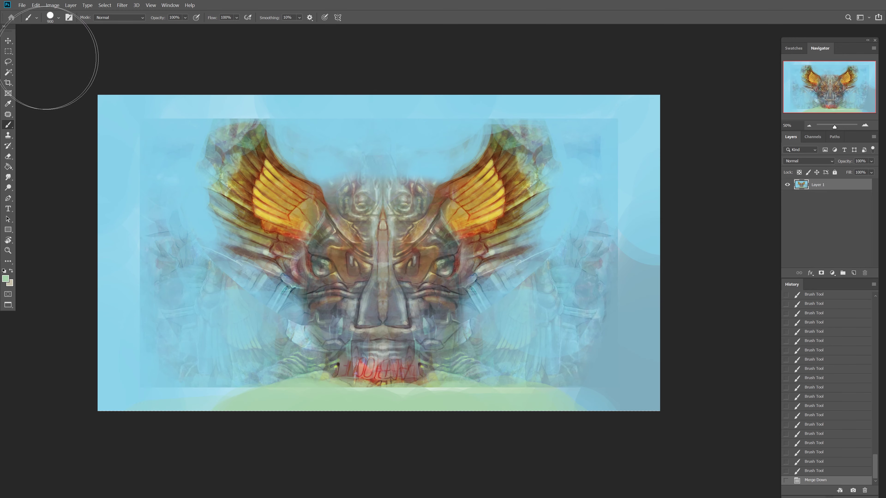
Step: Patch the rough right, top-centre, left and bottom-centre background areas with clean sky
{"action": "key", "text": "j"}
{"action": "mouse_move", "coordinate": [592, 292]}
{"action": "left_mouse_down"}
{"action": "mouse_move", "coordinate": [603, 297]}
{"action": "mouse_move", "coordinate": [538, 416]}
{"action": "mouse_move", "coordinate": [705, 250]}
{"action": "mouse_move", "coordinate": [607, 207]}
{"action": "left_mouse_up"}
{"action": "left_click", "coordinate": [452, 192]}
{"action": "left_click_drag", "start_coordinate": [310, 90], "coordinate": [457, 105]}
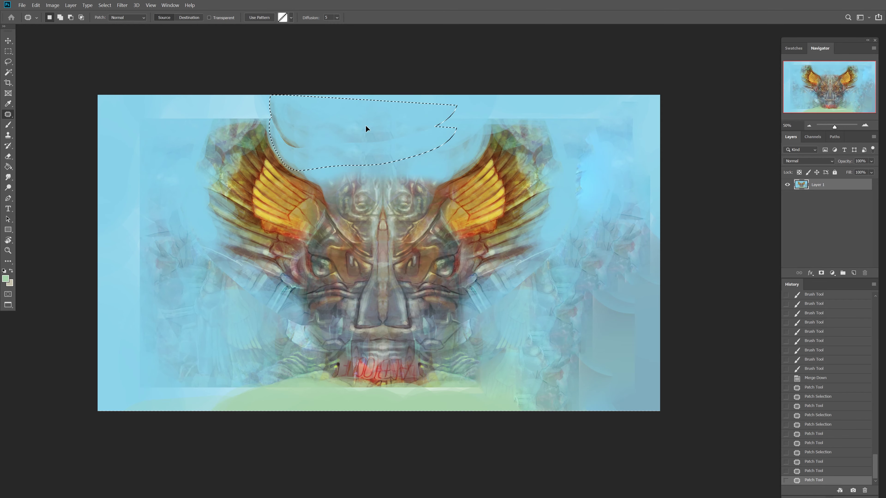
{"action": "left_click_drag", "start_coordinate": [365, 129], "coordinate": [365, 196]}
{"action": "key", "text": "ctrl+d"}
{"action": "mouse_move", "coordinate": [115, 104]}
{"action": "left_mouse_down"}
{"action": "mouse_move", "coordinate": [188, 251]}
{"action": "mouse_move", "coordinate": [238, 320]}
{"action": "left_mouse_up"}
{"action": "left_click_drag", "start_coordinate": [282, 370], "coordinate": [181, 394]}
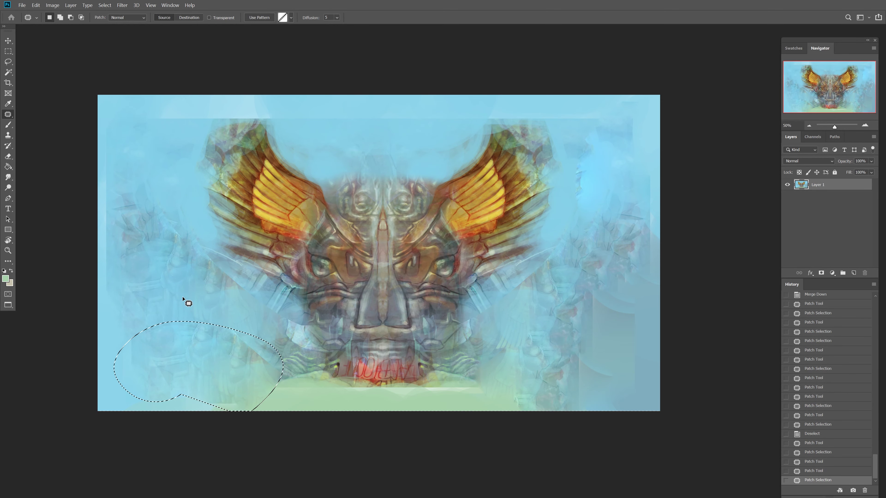
{"action": "left_click_drag", "start_coordinate": [184, 298], "coordinate": [186, 293]}
{"action": "left_click_drag", "start_coordinate": [446, 409], "coordinate": [450, 406]}
{"action": "left_click_drag", "start_coordinate": [418, 391], "coordinate": [418, 366]}
{"action": "key", "text": "ctrl+d"}
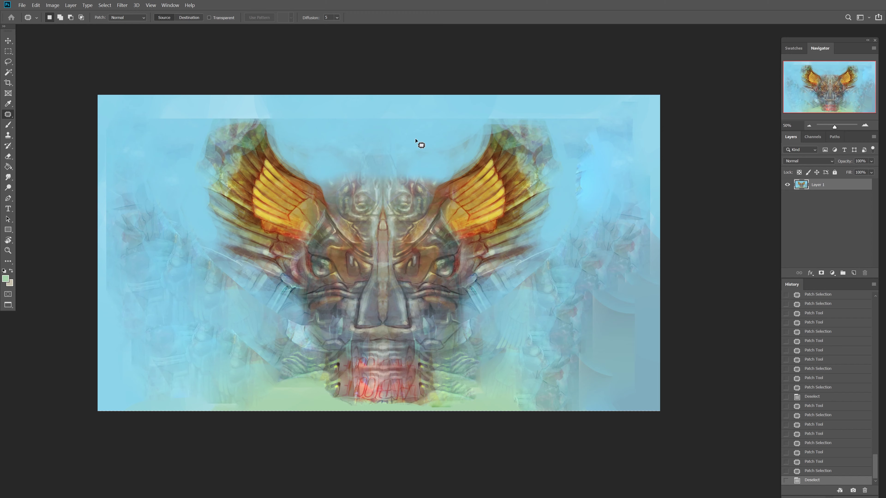
Step: Sample the background light blue and brush it over the red mouth area at the bottom
{"action": "key", "text": "i"}
{"action": "left_click", "coordinate": [502, 301]}
{"action": "left_click", "coordinate": [515, 301]}
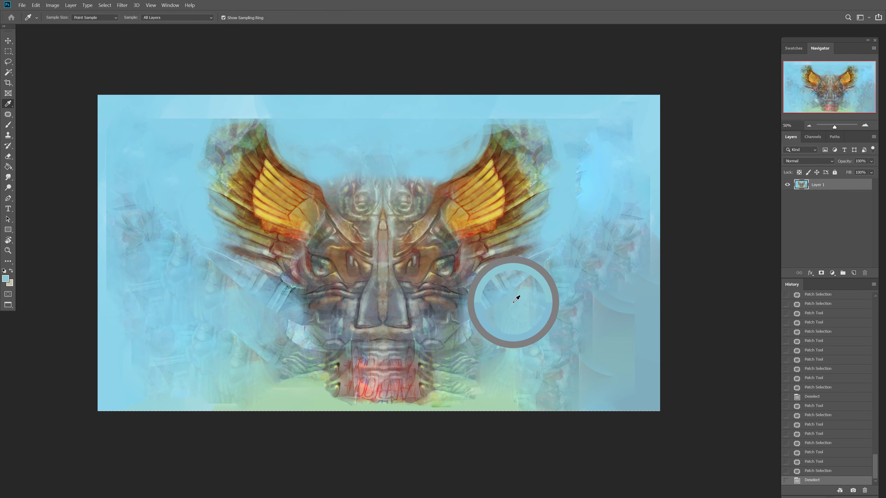
{"action": "key", "text": "b"}
{"action": "left_click_drag", "start_coordinate": [397, 375], "coordinate": [433, 370]}
{"action": "key", "text": "bracketright"}
{"action": "key", "text": "bracketright"}
{"action": "key", "text": "bracketright"}
{"action": "mouse_move", "coordinate": [369, 359]}
{"action": "left_mouse_down"}
{"action": "mouse_move", "coordinate": [343, 369]}
{"action": "mouse_move", "coordinate": [355, 386]}
{"action": "mouse_move", "coordinate": [419, 391]}
{"action": "left_mouse_up"}
{"action": "mouse_move", "coordinate": [380, 381]}
{"action": "left_mouse_down"}
{"action": "mouse_move", "coordinate": [433, 388]}
{"action": "mouse_move", "coordinate": [331, 377]}
{"action": "mouse_move", "coordinate": [334, 406]}
{"action": "left_mouse_up"}
{"action": "key", "text": "bracketright"}
{"action": "key", "text": "bracketright"}
{"action": "key", "text": "bracketright"}
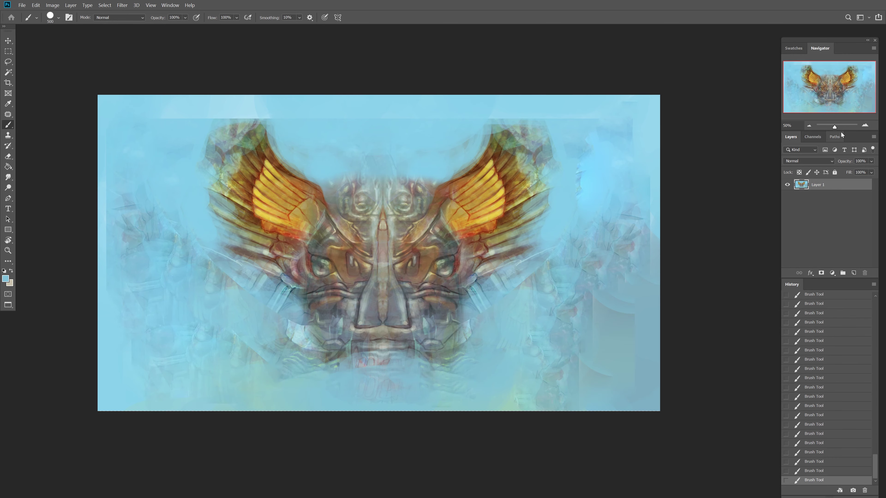
{"action": "key", "text": "ctrl+plus"}
{"action": "key", "text": "ctrl+plus"}
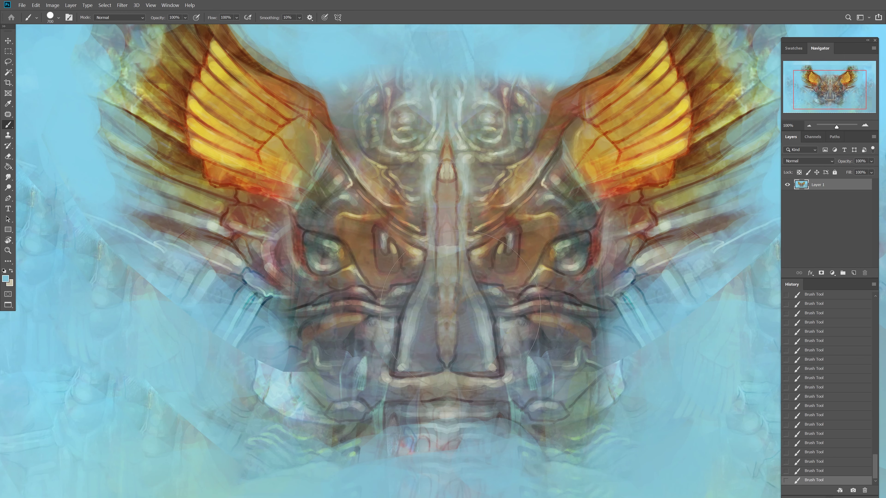
Step: Paint light blue over the central nose, nose bridge and brown mouth below it
{"action": "key", "text": "bracketleft"}
{"action": "key", "text": "bracketleft"}
{"action": "key", "text": "bracketleft"}
{"action": "mouse_move", "coordinate": [429, 276]}
{"action": "left_mouse_down"}
{"action": "mouse_move", "coordinate": [405, 353]}
{"action": "mouse_move", "coordinate": [435, 232]}
{"action": "mouse_move", "coordinate": [401, 373]}
{"action": "mouse_move", "coordinate": [428, 320]}
{"action": "left_mouse_up"}
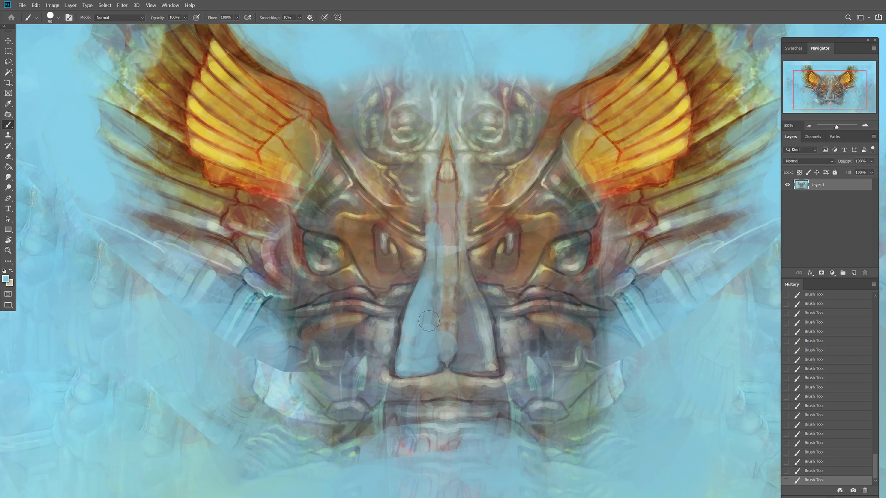
{"action": "left_click_drag", "start_coordinate": [471, 365], "coordinate": [461, 322]}
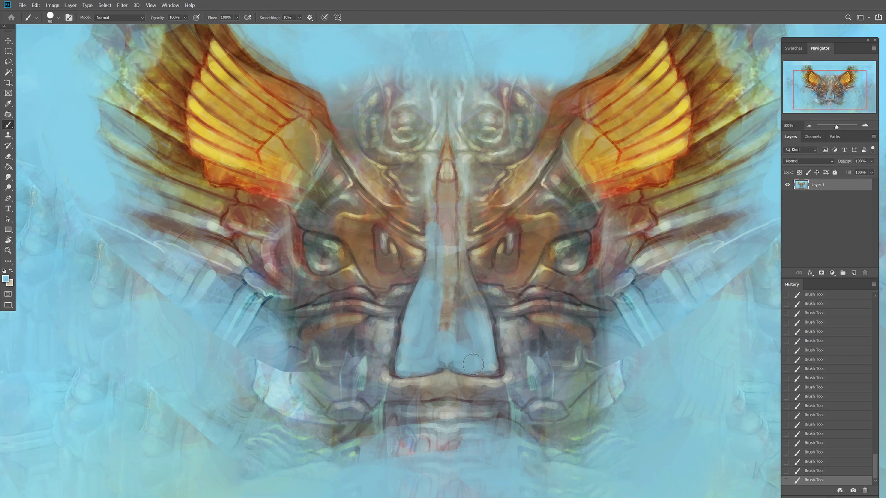
{"action": "left_click_drag", "start_coordinate": [472, 364], "coordinate": [453, 324]}
{"action": "key", "text": "bracketright"}
{"action": "key", "text": "bracketright"}
{"action": "key", "text": "bracketright"}
{"action": "left_click_drag", "start_coordinate": [446, 232], "coordinate": [446, 314]}
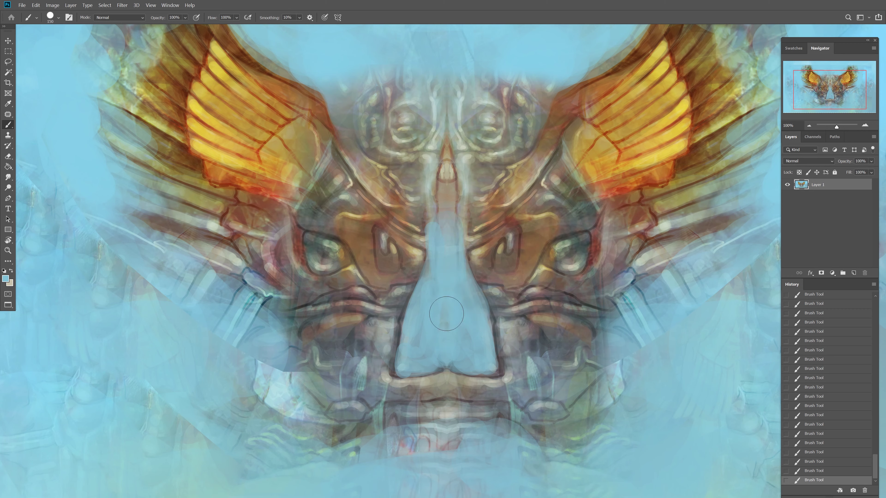
{"action": "key", "text": "bracketleft"}
{"action": "key", "text": "bracketleft"}
{"action": "key", "text": "bracketleft"}
{"action": "left_click_drag", "start_coordinate": [447, 171], "coordinate": [447, 188]}
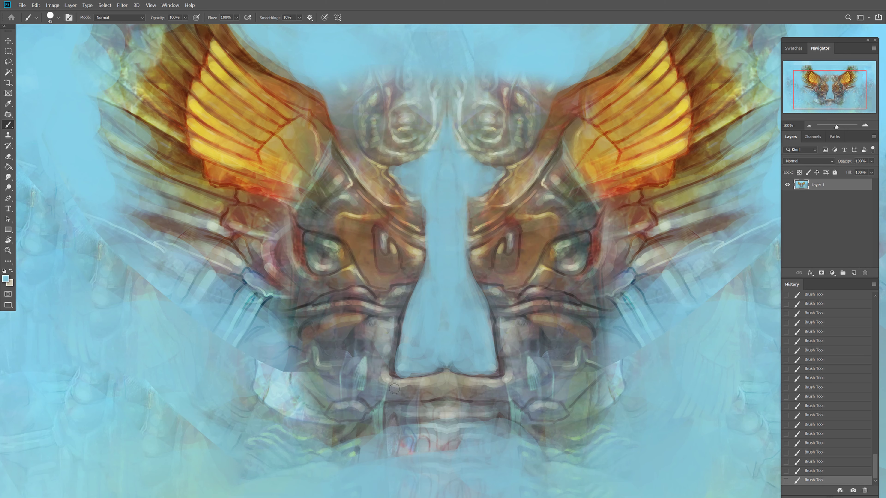
{"action": "key", "text": "bracketright"}
{"action": "key", "text": "bracketright"}
{"action": "key", "text": "bracketright"}
{"action": "mouse_move", "coordinate": [458, 377]}
{"action": "left_mouse_down"}
{"action": "mouse_move", "coordinate": [440, 405]}
{"action": "mouse_move", "coordinate": [474, 418]}
{"action": "mouse_move", "coordinate": [426, 375]}
{"action": "left_mouse_up"}
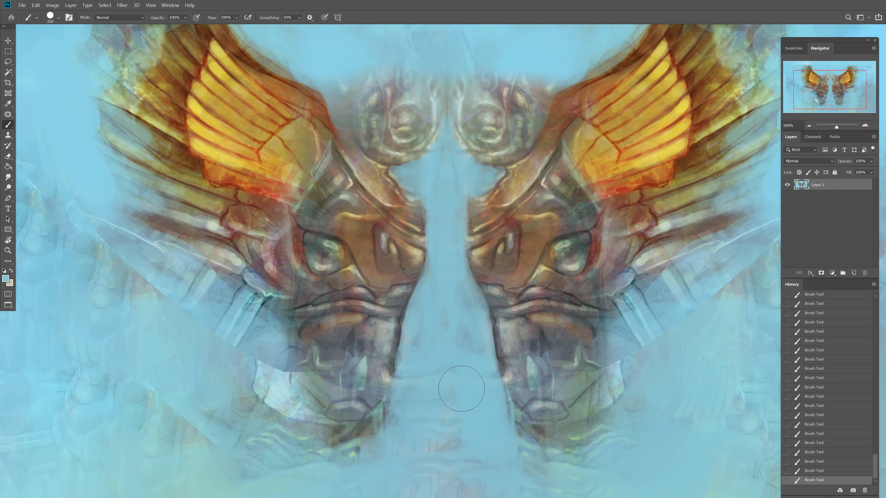
Step: Cover the lower-left and right-side ornaments with light blue, undoing a stray top-centre stroke
{"action": "key", "text": "bracketright"}
{"action": "key", "text": "bracketright"}
{"action": "key", "text": "bracketright"}
{"action": "mouse_move", "coordinate": [415, 105]}
{"action": "left_mouse_down"}
{"action": "mouse_move", "coordinate": [409, 93]}
{"action": "mouse_move", "coordinate": [474, 93]}
{"action": "mouse_move", "coordinate": [398, 88]}
{"action": "mouse_move", "coordinate": [405, 73]}
{"action": "mouse_move", "coordinate": [395, 69]}
{"action": "mouse_move", "coordinate": [456, 80]}
{"action": "mouse_move", "coordinate": [455, 105]}
{"action": "left_mouse_up"}
{"action": "key", "text": "ctrl+z"}
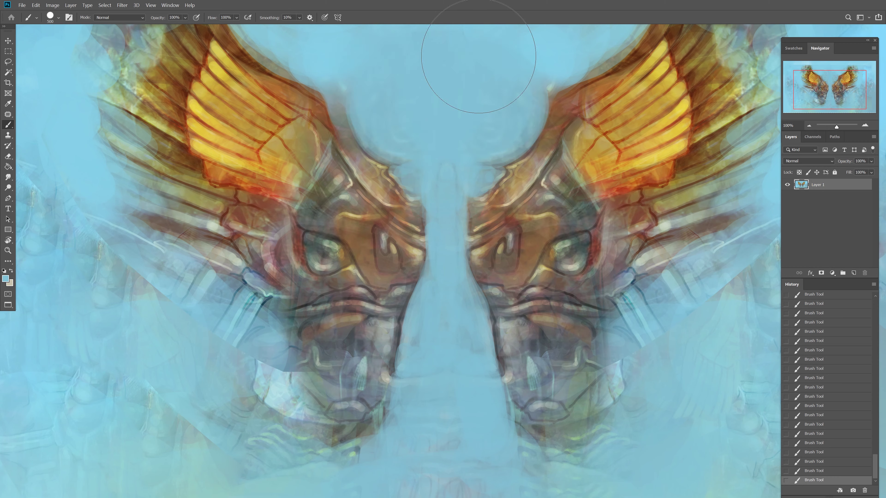
{"action": "key", "text": "bracketright"}
{"action": "left_click_drag", "start_coordinate": [189, 366], "coordinate": [223, 361]}
{"action": "left_click_drag", "start_coordinate": [672, 366], "coordinate": [668, 317]}
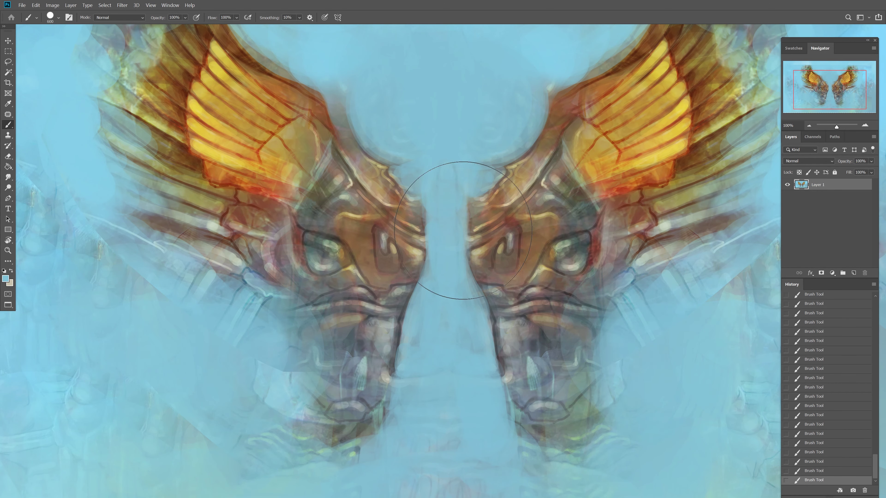
{"action": "key", "text": "ctrl+minus"}
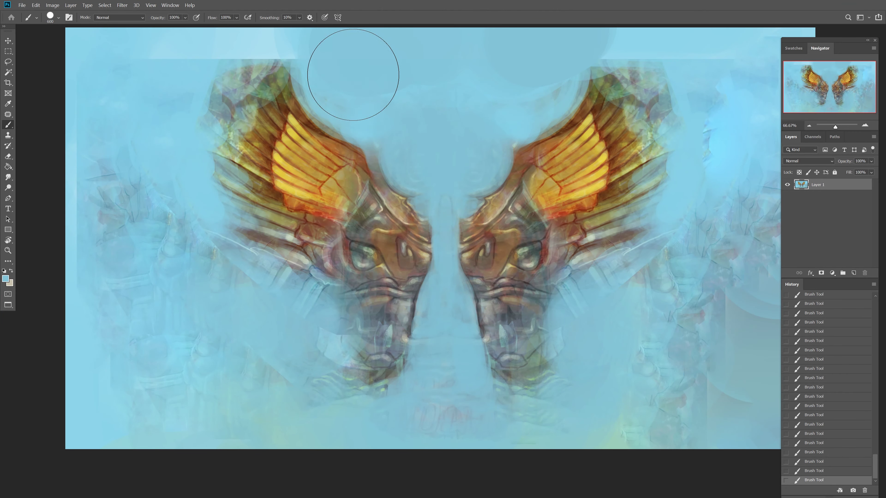
Step: Sample a yellow and paint a tall body stroke down the canvas centre
{"action": "mouse_move", "coordinate": [419, 123]}
{"action": "left_mouse_down"}
{"action": "mouse_move", "coordinate": [387, 139]}
{"action": "mouse_move", "coordinate": [380, 105]}
{"action": "left_mouse_up"}
{"action": "left_click", "coordinate": [389, 226], "text": "alt"}
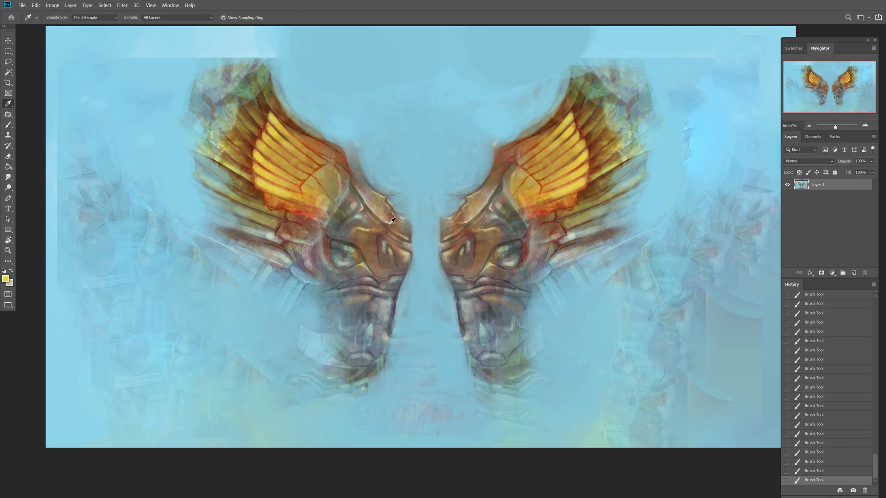
{"action": "key", "text": "bracketleft"}
{"action": "key", "text": "bracketleft"}
{"action": "key", "text": "bracketleft"}
{"action": "mouse_move", "coordinate": [424, 273]}
{"action": "left_mouse_down"}
{"action": "mouse_move", "coordinate": [430, 407]}
{"action": "mouse_move", "coordinate": [429, 326]}
{"action": "left_mouse_up"}
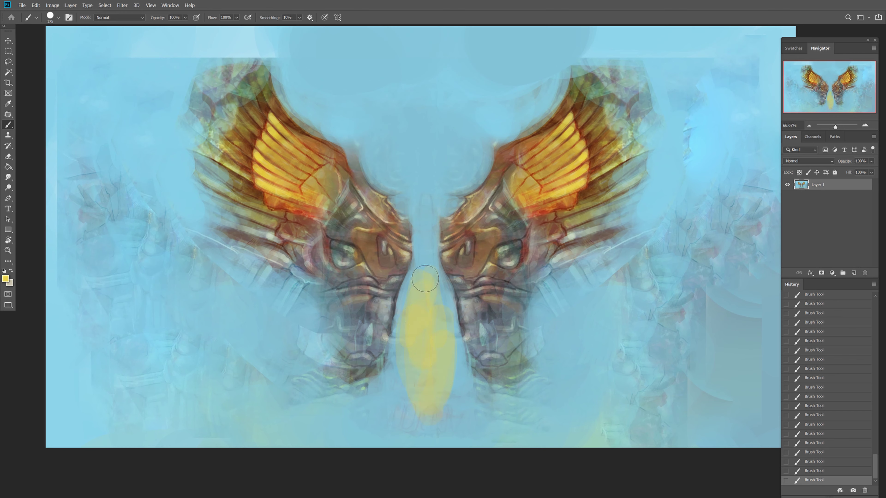
Step: Shade the yellow body with brown sampled from the painting
{"action": "key", "text": "i"}
{"action": "left_click", "coordinate": [382, 254]}
{"action": "key", "text": "b"}
{"action": "left_click_drag", "start_coordinate": [415, 269], "coordinate": [412, 366]}
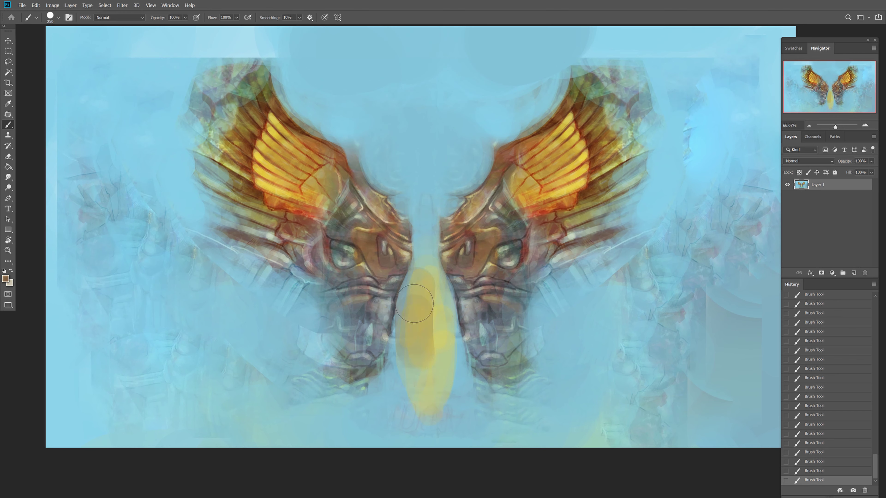
{"action": "left_click_drag", "start_coordinate": [429, 251], "coordinate": [439, 384]}
{"action": "mouse_move", "coordinate": [405, 314]}
{"action": "left_mouse_down"}
{"action": "mouse_move", "coordinate": [426, 360]}
{"action": "mouse_move", "coordinate": [441, 296]}
{"action": "mouse_move", "coordinate": [408, 338]}
{"action": "left_mouse_up"}
{"action": "key", "text": "bracketleft"}
{"action": "key", "text": "bracketleft"}
{"action": "key", "text": "bracketleft"}
{"action": "key", "text": "bracketleft"}
{"action": "key", "text": "bracketleft"}
{"action": "key", "text": "bracketleft"}
{"action": "mouse_move", "coordinate": [418, 262]}
{"action": "left_mouse_down"}
{"action": "mouse_move", "coordinate": [436, 310]}
{"action": "mouse_move", "coordinate": [448, 315]}
{"action": "mouse_move", "coordinate": [436, 398]}
{"action": "left_mouse_up"}
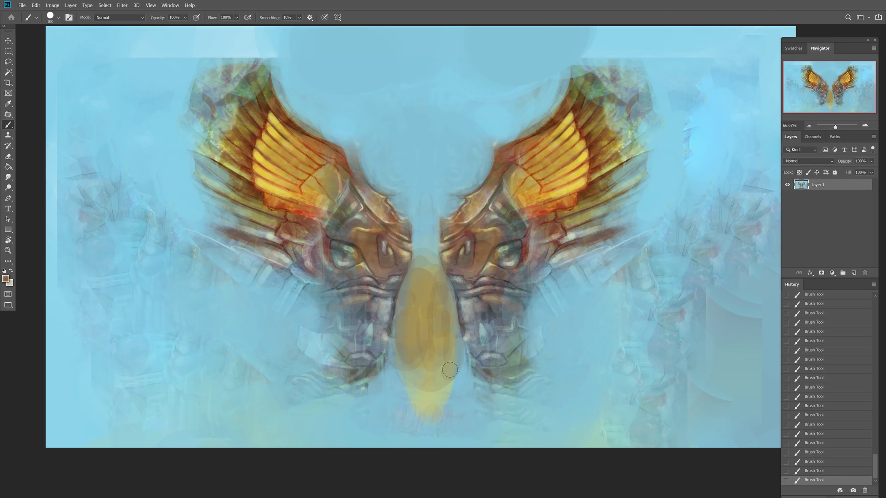
Step: Outline the body with a thin brush, adding a V-shaped neck, antennae and arcs
{"action": "key", "text": "bracketleft"}
{"action": "key", "text": "bracketleft"}
{"action": "key", "text": "bracketleft"}
{"action": "left_click_drag", "start_coordinate": [395, 328], "coordinate": [440, 409]}
{"action": "left_click_drag", "start_coordinate": [460, 317], "coordinate": [436, 424]}
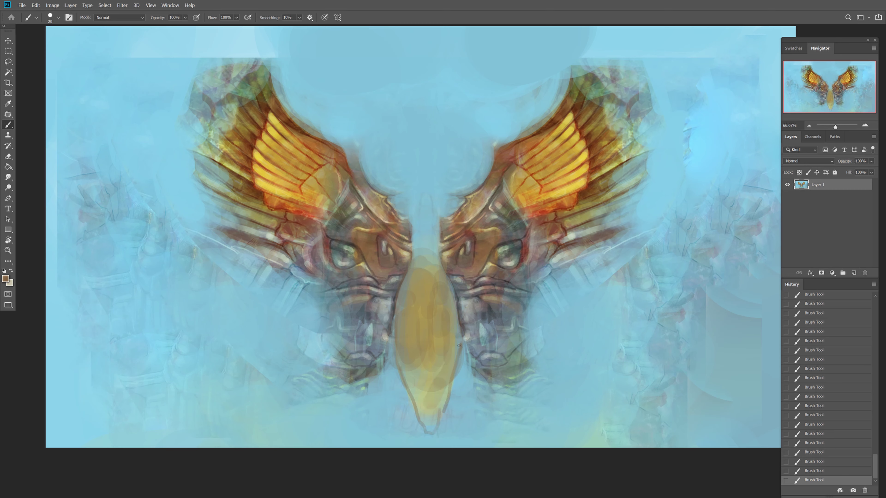
{"action": "left_click_drag", "start_coordinate": [404, 355], "coordinate": [420, 418]}
{"action": "left_click_drag", "start_coordinate": [422, 262], "coordinate": [428, 304]}
{"action": "left_click_drag", "start_coordinate": [411, 226], "coordinate": [425, 254]}
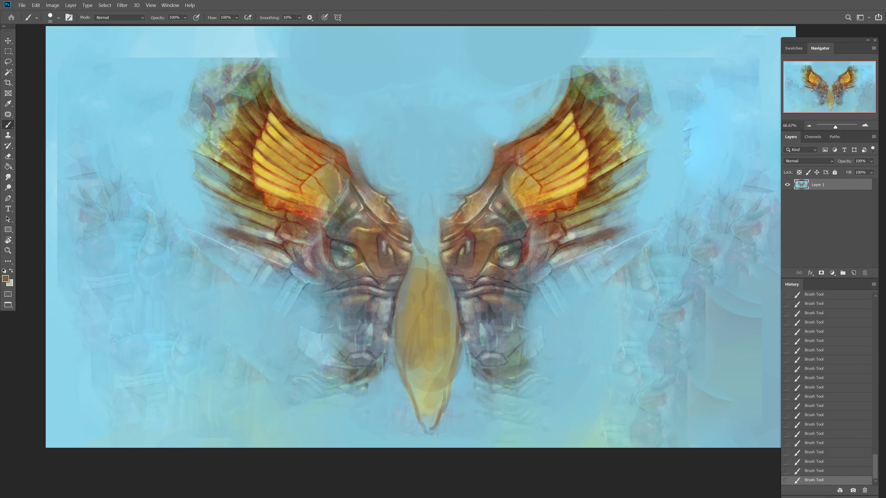
{"action": "left_click_drag", "start_coordinate": [441, 217], "coordinate": [429, 257]}
{"action": "left_click_drag", "start_coordinate": [406, 291], "coordinate": [446, 295]}
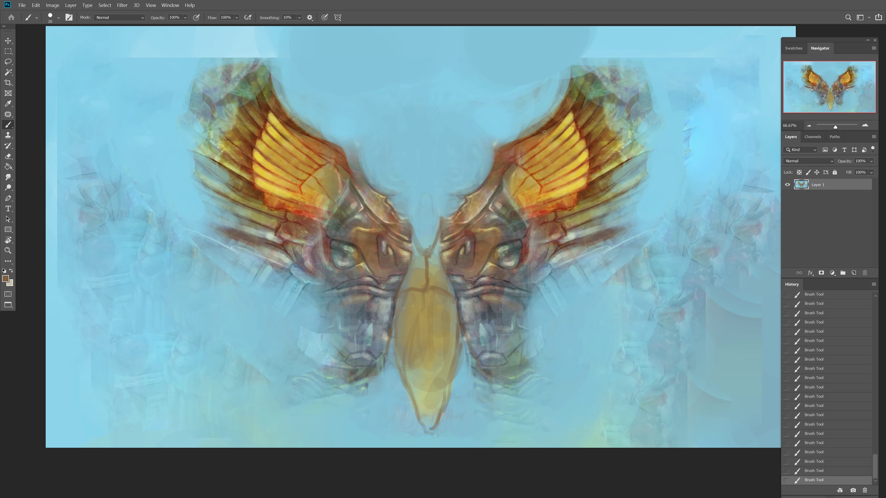
{"action": "left_click_drag", "start_coordinate": [369, 154], "coordinate": [480, 158]}
Step: Undo the dome arc, then lasso the left eye and move it
{"action": "key", "text": "ctrl+z"}
{"action": "key", "text": "l"}
{"action": "left_click_drag", "start_coordinate": [335, 220], "coordinate": [333, 222]}
{"action": "key", "text": "v"}
{"action": "left_click_drag", "start_coordinate": [354, 255], "coordinate": [374, 256]}
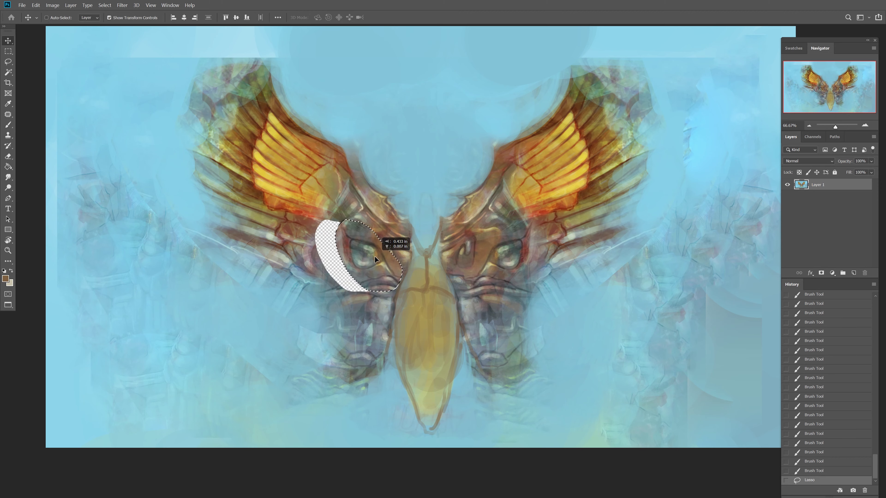
{"action": "key", "text": "ctrl+z"}
{"action": "left_click_drag", "start_coordinate": [817, 185], "coordinate": [854, 272]}
{"action": "left_click_drag", "start_coordinate": [377, 253], "coordinate": [390, 254]}
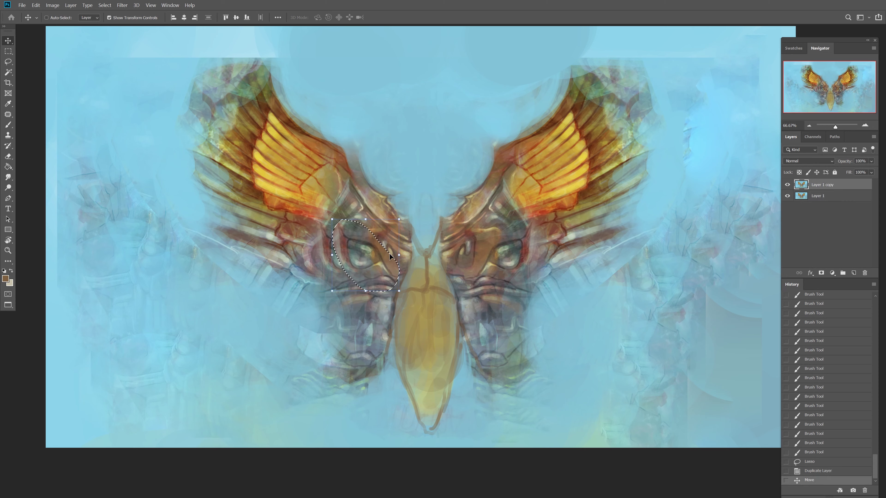
Step: Paste two eye copies, flip one horizontally onto the right half, and merge down
{"action": "key", "text": "ctrl+v"}
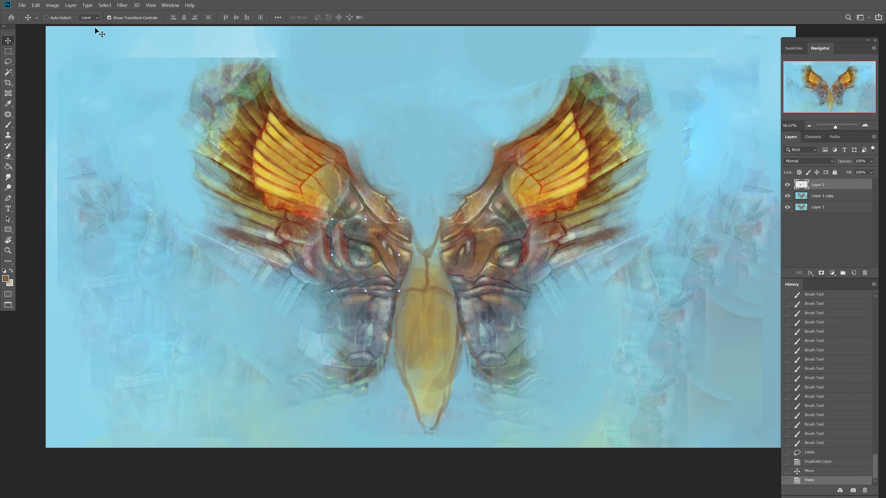
{"action": "key", "text": "ctrl+v"}
{"action": "left_click", "coordinate": [35, 4]}
{"action": "left_click", "coordinate": [150, 238]}
{"action": "left_click_drag", "start_coordinate": [421, 266], "coordinate": [499, 267]}
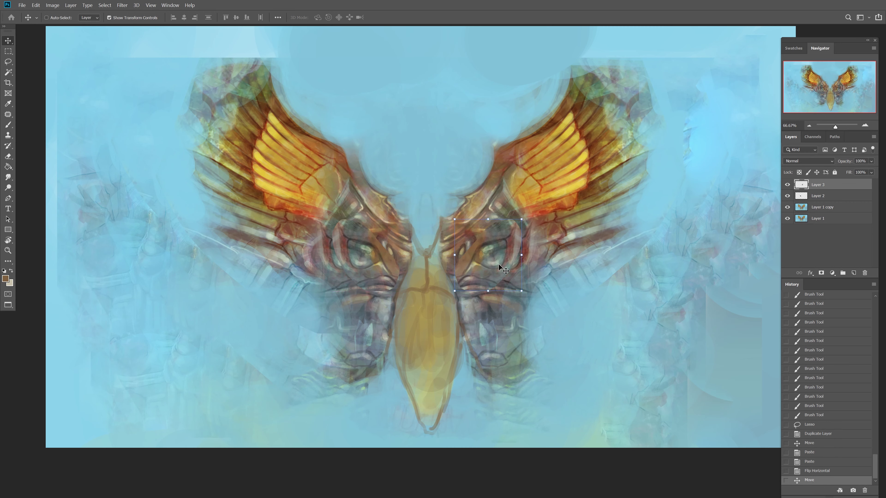
{"action": "key", "text": "Left"}
{"action": "key", "text": "Left"}
{"action": "key", "text": "Left"}
{"action": "key", "text": "Left"}
{"action": "key", "text": "Left"}
{"action": "key", "text": "Left"}
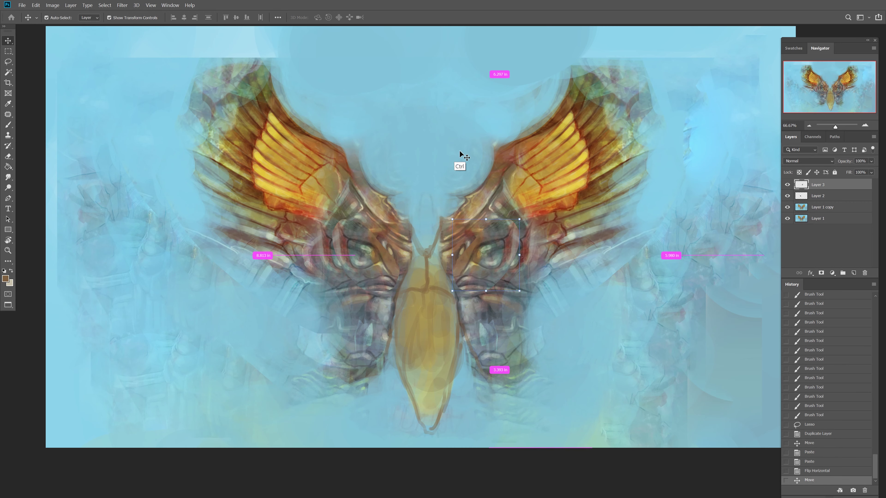
{"action": "key", "text": "ctrl+e"}
{"action": "key", "text": "ctrl+e"}
{"action": "key", "text": "ctrl+e"}
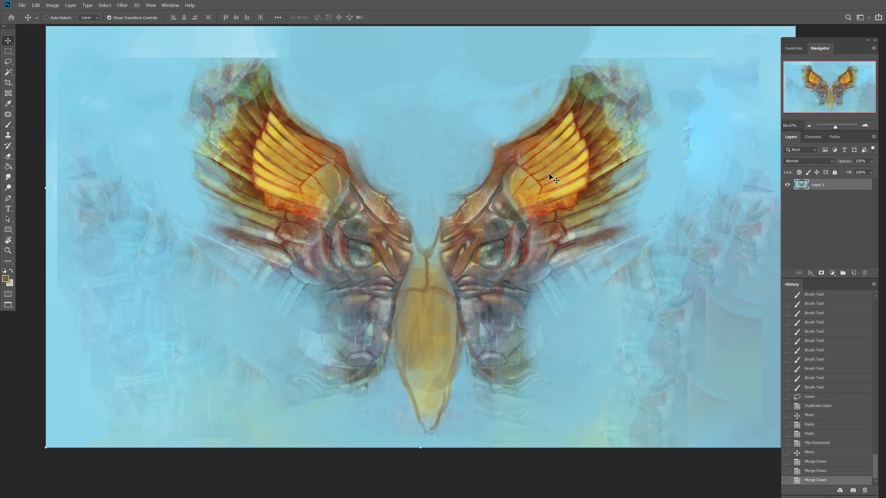
Step: Undo the merges, hide the pasted eye layers, and step back in history to the selection
{"action": "key", "text": "ctrl+z"}
{"action": "key", "text": "ctrl+z"}
{"action": "left_click", "coordinate": [787, 184]}
{"action": "key", "text": "ctrl+z"}
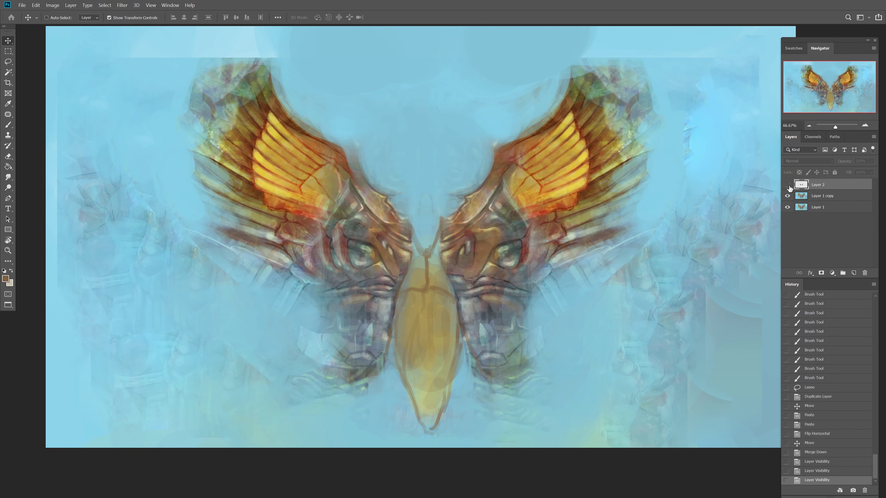
{"action": "key", "text": "ctrl+z"}
{"action": "left_click", "coordinate": [787, 196]}
{"action": "key", "text": "ctrl+alt+z"}
{"action": "key", "text": "ctrl+alt+z"}
{"action": "key", "text": "ctrl+alt+z"}
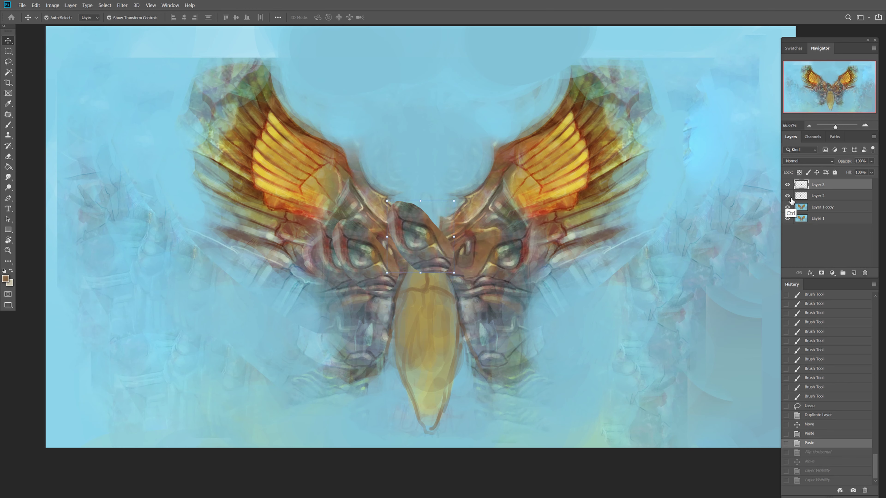
{"action": "key", "text": "ctrl+alt+z"}
{"action": "key", "text": "ctrl+alt+z"}
{"action": "key", "text": "ctrl+alt+z"}
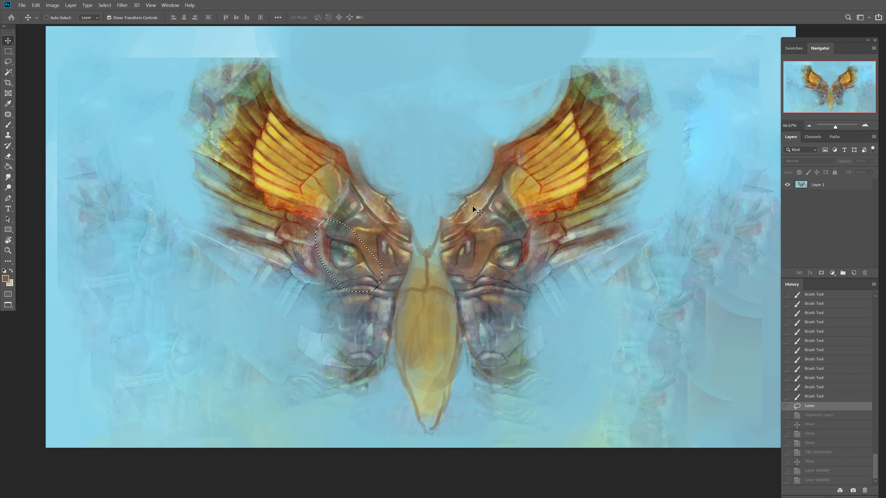
Step: Deselect the eye, return to the Brush on the base layer, and zoom to 100% on the body
{"action": "key", "text": "l"}
{"action": "key", "text": "ctrl+d"}
{"action": "key", "text": "b"}
{"action": "left_click", "coordinate": [463, 193]}
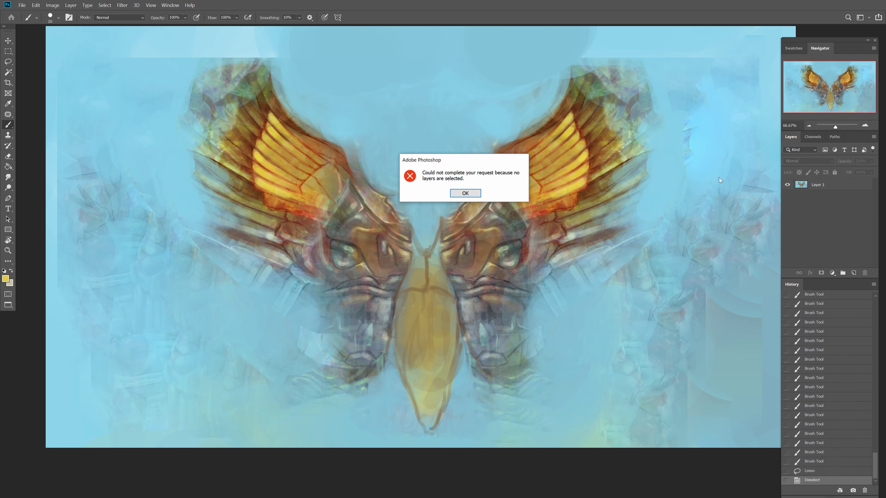
{"action": "left_click", "coordinate": [462, 193]}
{"action": "left_click", "coordinate": [818, 184]}
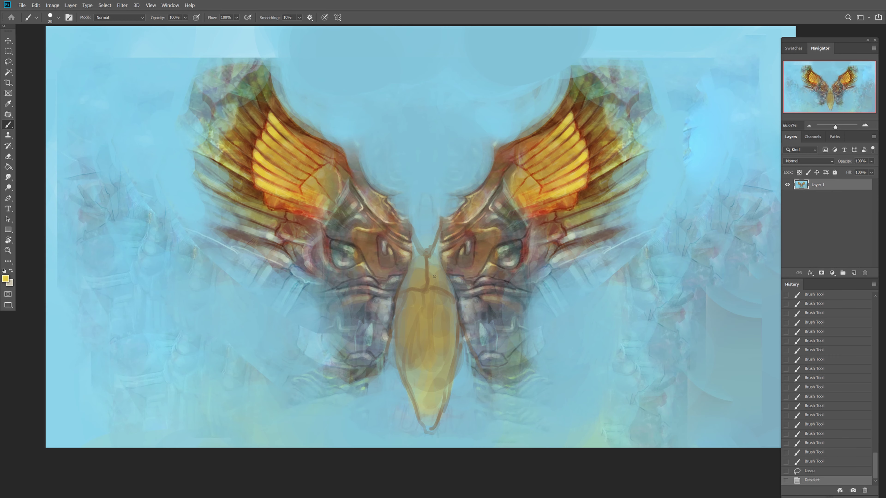
{"action": "left_click", "coordinate": [426, 268]}
{"action": "key", "text": "ctrl+1"}
Step: Fill the beak body with yellow strokes from head to tip
{"action": "left_click_drag", "start_coordinate": [410, 234], "coordinate": [408, 251]}
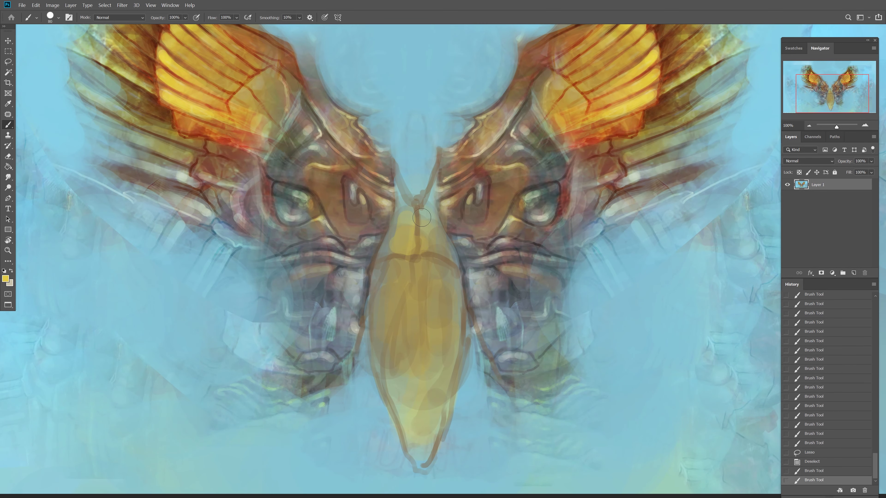
{"action": "left_click_drag", "start_coordinate": [422, 216], "coordinate": [411, 313]}
{"action": "mouse_move", "coordinate": [415, 272]}
{"action": "left_mouse_down"}
{"action": "mouse_move", "coordinate": [421, 459]}
{"action": "mouse_move", "coordinate": [412, 408]}
{"action": "left_mouse_up"}
{"action": "key", "text": "bracketleft"}
{"action": "key", "text": "bracketleft"}
{"action": "key", "text": "bracketleft"}
{"action": "mouse_move", "coordinate": [420, 329]}
{"action": "left_mouse_down"}
{"action": "mouse_move", "coordinate": [408, 220]}
{"action": "mouse_move", "coordinate": [437, 240]}
{"action": "mouse_move", "coordinate": [401, 353]}
{"action": "left_mouse_up"}
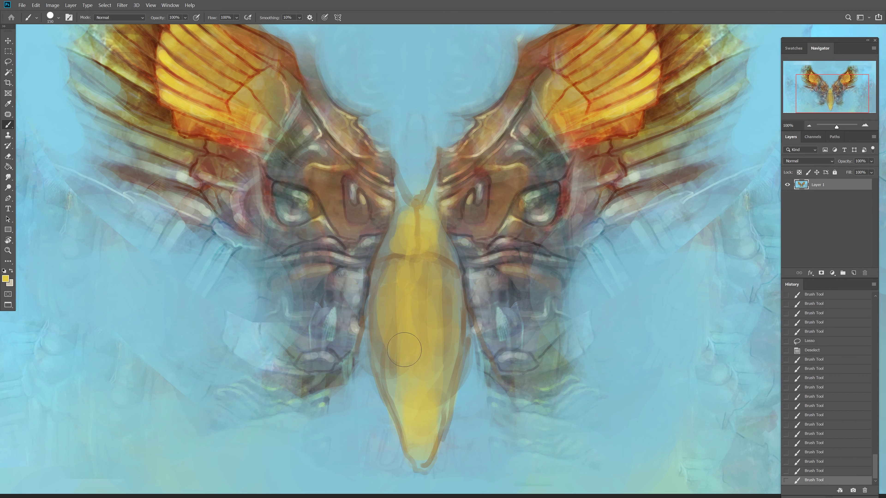
{"action": "mouse_move", "coordinate": [446, 293]}
{"action": "left_mouse_down"}
{"action": "mouse_move", "coordinate": [408, 362]}
{"action": "mouse_move", "coordinate": [425, 219]}
{"action": "mouse_move", "coordinate": [429, 266]}
{"action": "mouse_move", "coordinate": [380, 310]}
{"action": "left_mouse_up"}
Step: Shade the beak's left side and line its lower and right edges in darker brown
{"action": "left_click", "coordinate": [345, 195], "text": "alt"}
{"action": "left_click_drag", "start_coordinate": [405, 217], "coordinate": [376, 401]}
{"action": "left_click_drag", "start_coordinate": [418, 345], "coordinate": [410, 439]}
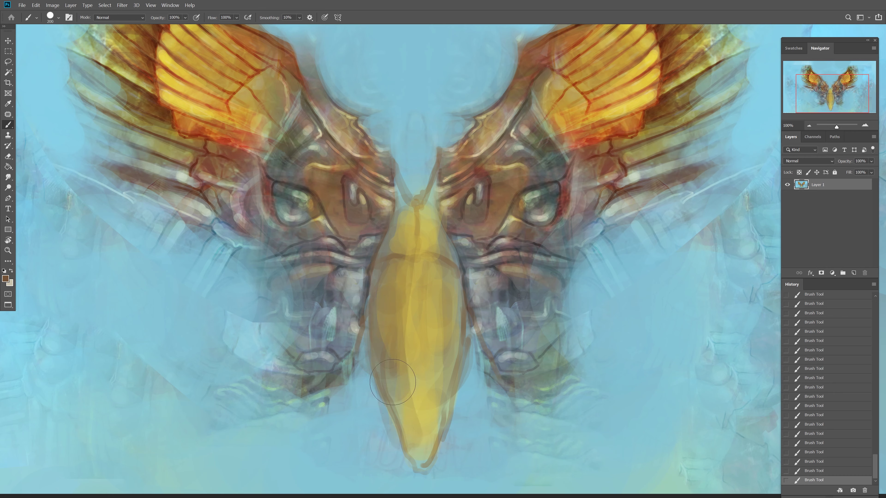
{"action": "left_click_drag", "start_coordinate": [412, 381], "coordinate": [415, 464]}
{"action": "left_click_drag", "start_coordinate": [450, 247], "coordinate": [457, 388]}
{"action": "left_click_drag", "start_coordinate": [453, 366], "coordinate": [433, 441]}
{"action": "left_click_drag", "start_coordinate": [456, 323], "coordinate": [439, 387]}
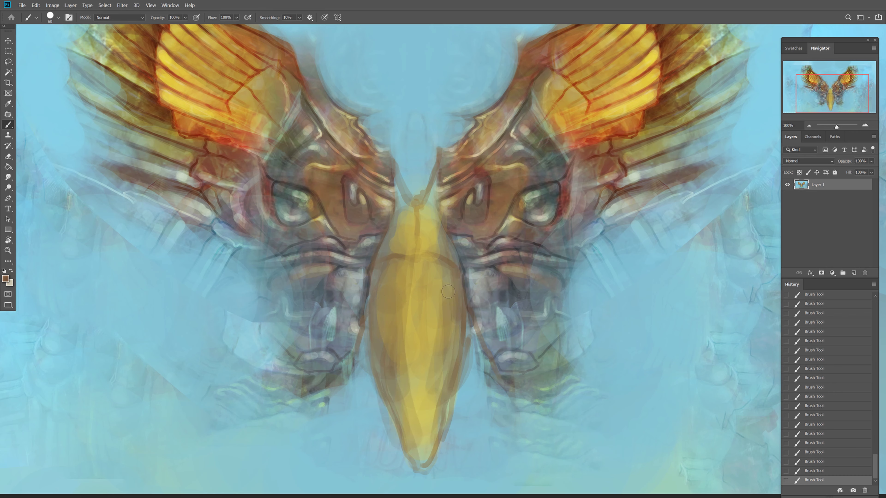
{"action": "mouse_move", "coordinate": [448, 346]}
{"action": "left_mouse_down"}
{"action": "mouse_move", "coordinate": [415, 251]}
{"action": "mouse_move", "coordinate": [417, 224]}
{"action": "left_mouse_up"}
Step: Draw thin brown contour lines across and down the beak
{"action": "key", "text": "bracketleft"}
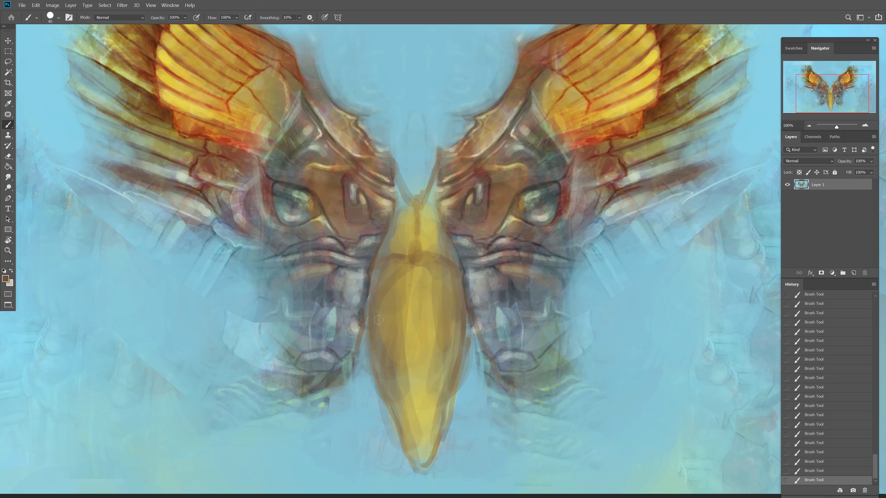
{"action": "key", "text": "bracketleft"}
{"action": "key", "text": "bracketleft"}
{"action": "key", "text": "bracketleft"}
{"action": "mouse_move", "coordinate": [375, 314]}
{"action": "left_mouse_down"}
{"action": "mouse_move", "coordinate": [415, 260]}
{"action": "mouse_move", "coordinate": [460, 356]}
{"action": "left_mouse_up"}
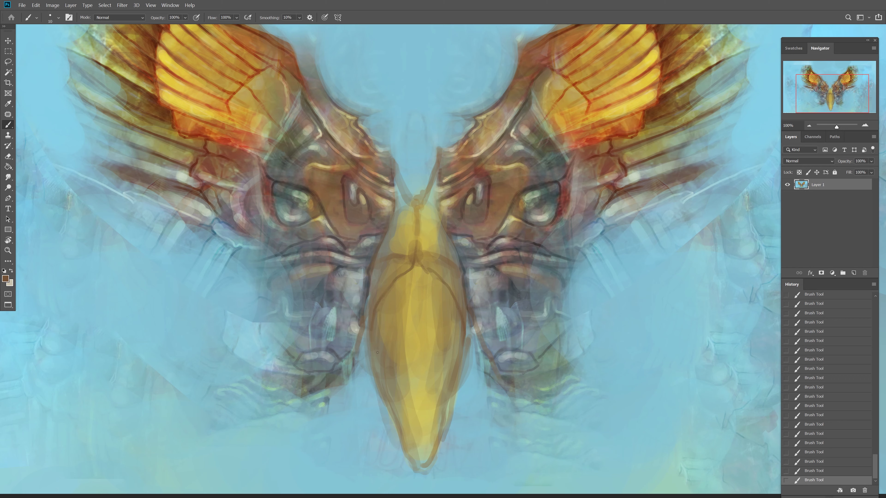
{"action": "left_click_drag", "start_coordinate": [400, 279], "coordinate": [389, 419]}
{"action": "left_click_drag", "start_coordinate": [438, 278], "coordinate": [450, 398]}
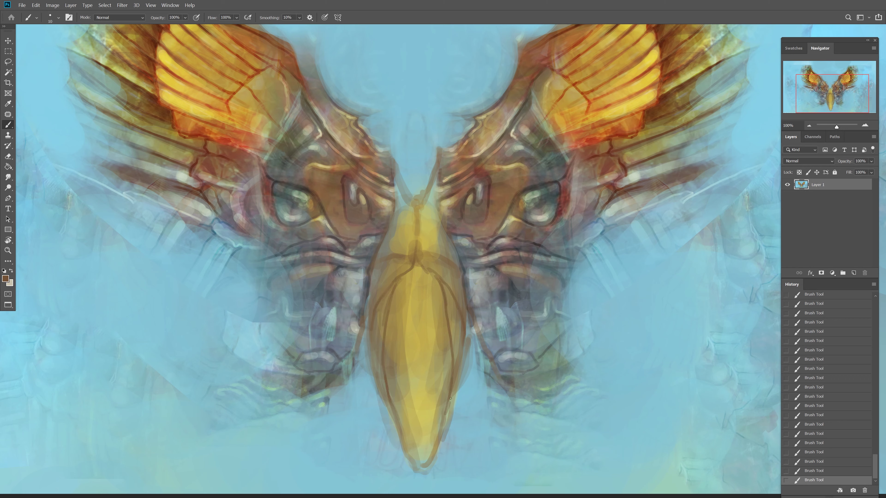
Step: Cover the lower beak and its top with broad greyish-tan strokes
{"action": "left_click", "coordinate": [363, 258], "text": "alt"}
{"action": "key", "text": "bracketright"}
{"action": "key", "text": "bracketright"}
{"action": "key", "text": "bracketright"}
{"action": "left_click_drag", "start_coordinate": [408, 400], "coordinate": [432, 394]}
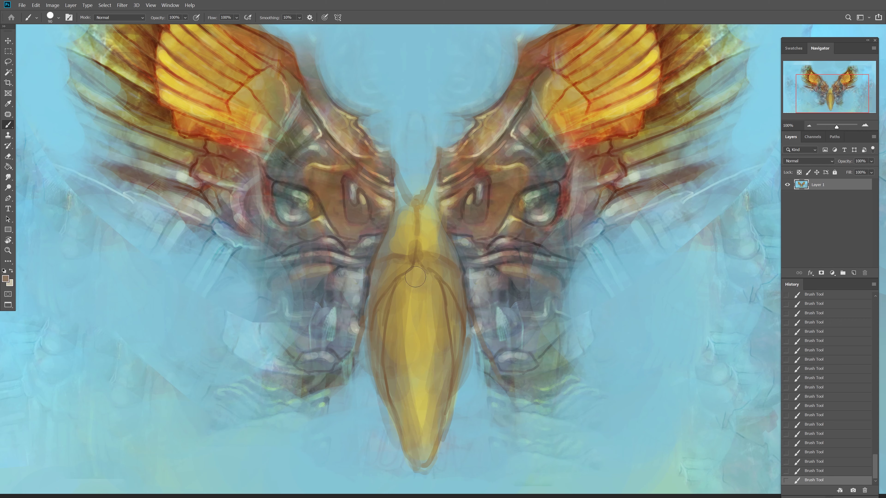
{"action": "left_click_drag", "start_coordinate": [421, 425], "coordinate": [424, 454]}
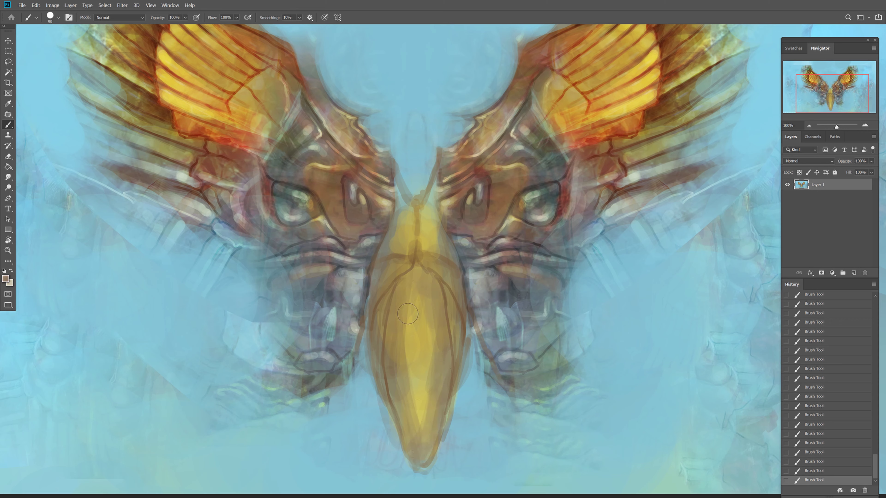
{"action": "mouse_move", "coordinate": [387, 133]}
{"action": "left_mouse_down"}
{"action": "mouse_move", "coordinate": [450, 126]}
{"action": "mouse_move", "coordinate": [394, 148]}
{"action": "mouse_move", "coordinate": [415, 160]}
{"action": "mouse_move", "coordinate": [412, 195]}
{"action": "left_mouse_up"}
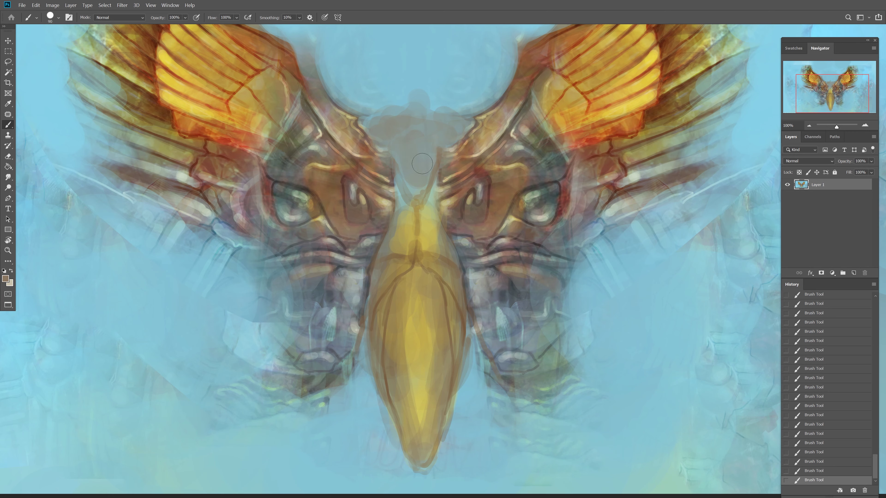
Step: Sample a dark grey-blue and paint the head shape just above the beak
{"action": "left_click", "coordinate": [518, 288], "text": "alt"}
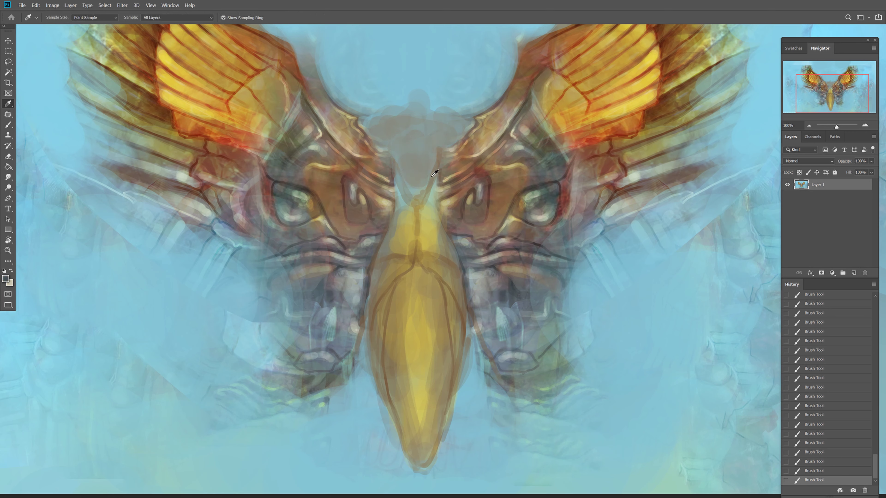
{"action": "mouse_move", "coordinate": [412, 185]}
{"action": "left_mouse_down"}
{"action": "mouse_move", "coordinate": [433, 151]}
{"action": "mouse_move", "coordinate": [455, 158]}
{"action": "left_mouse_up"}
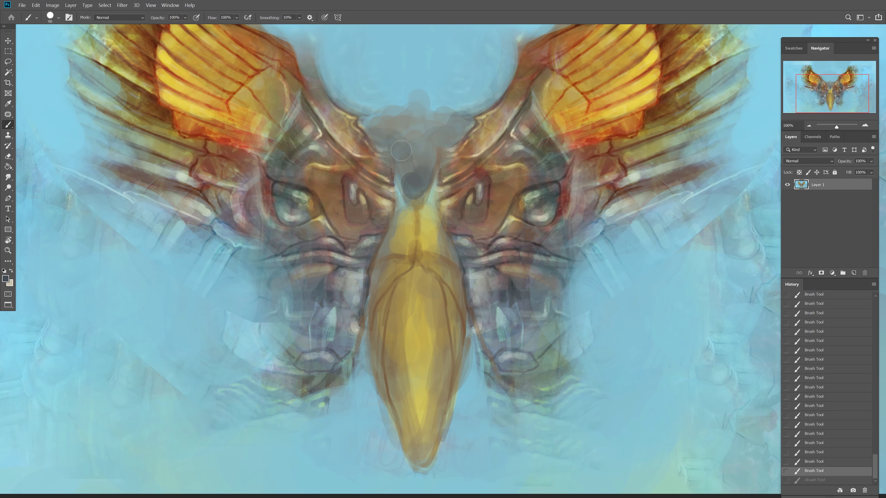
{"action": "left_click", "coordinate": [397, 150]}
{"action": "key", "text": "bracketright"}
{"action": "key", "text": "bracketright"}
{"action": "key", "text": "bracketright"}
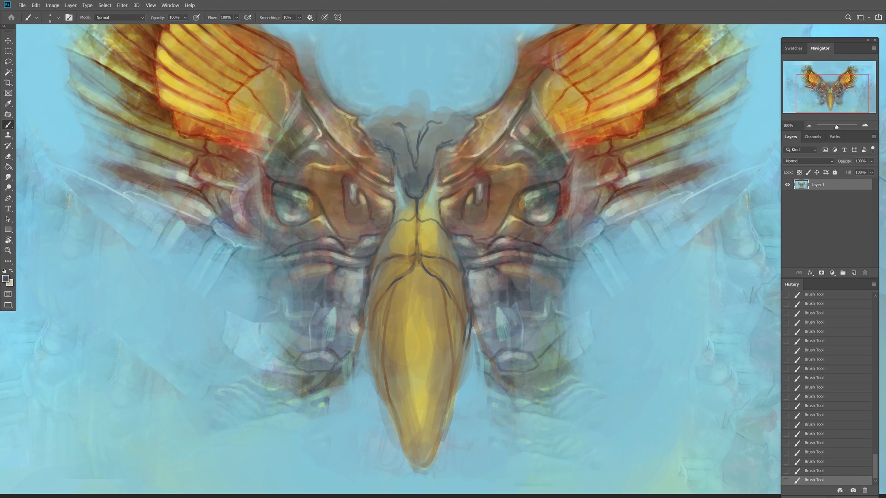
Step: Sketch branching antenna curves rising high above the head
{"action": "mouse_move", "coordinate": [398, 121]}
{"action": "left_mouse_down"}
{"action": "mouse_move", "coordinate": [369, 83]}
{"action": "mouse_move", "coordinate": [345, 89]}
{"action": "mouse_move", "coordinate": [395, 105]}
{"action": "mouse_move", "coordinate": [396, 122]}
{"action": "left_mouse_up"}
{"action": "left_click_drag", "start_coordinate": [422, 118], "coordinate": [499, 99]}
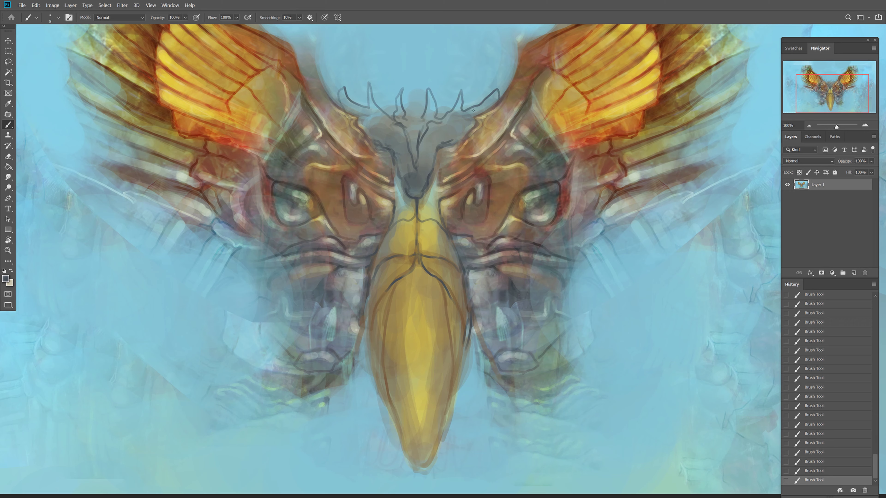
{"action": "mouse_move", "coordinate": [378, 83]}
{"action": "left_mouse_down"}
{"action": "mouse_move", "coordinate": [417, 51]}
{"action": "mouse_move", "coordinate": [472, 87]}
{"action": "left_mouse_up"}
{"action": "left_click_drag", "start_coordinate": [475, 99], "coordinate": [491, 81]}
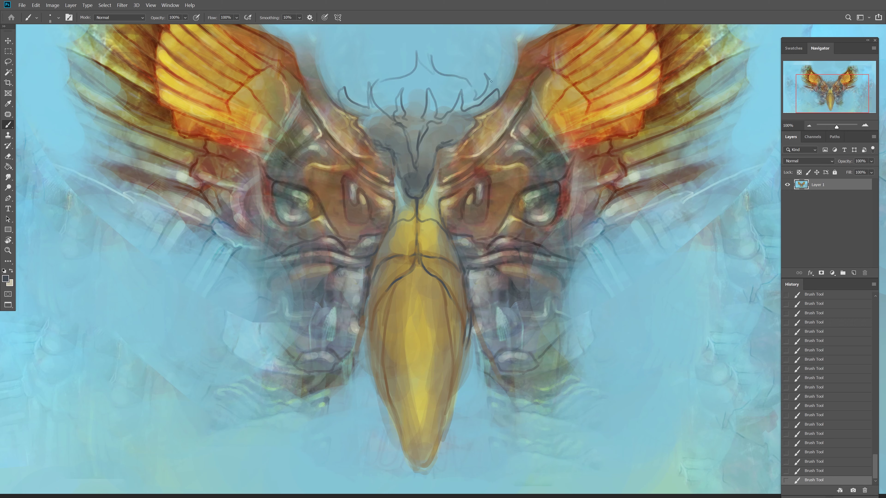
{"action": "scroll", "coordinate": [431, 178], "scroll_direction": "up", "scroll_amount": 5}
Step: Paint the upper antenna lines over with sampled background light blue, undoing a stray wing-edge stroke
{"action": "left_click", "coordinate": [435, 109], "text": "alt"}
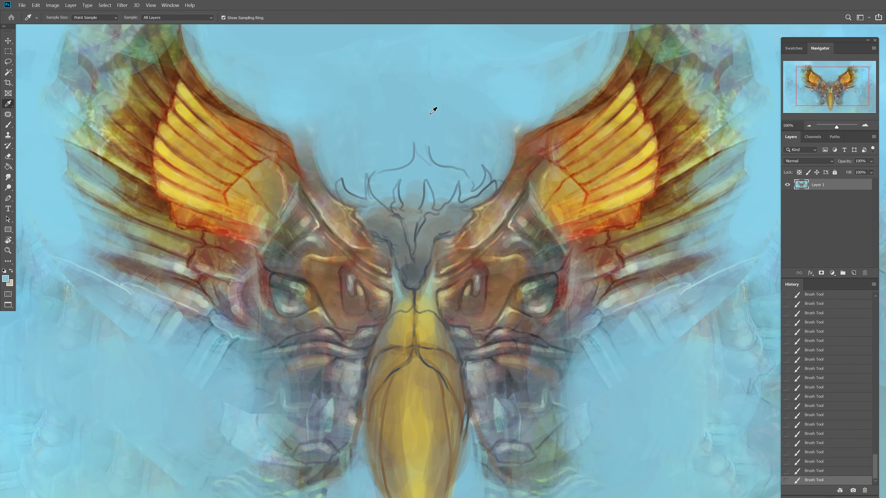
{"action": "key", "text": "bracketright"}
{"action": "key", "text": "bracketright"}
{"action": "key", "text": "bracketright"}
{"action": "left_click_drag", "start_coordinate": [406, 200], "coordinate": [413, 199]}
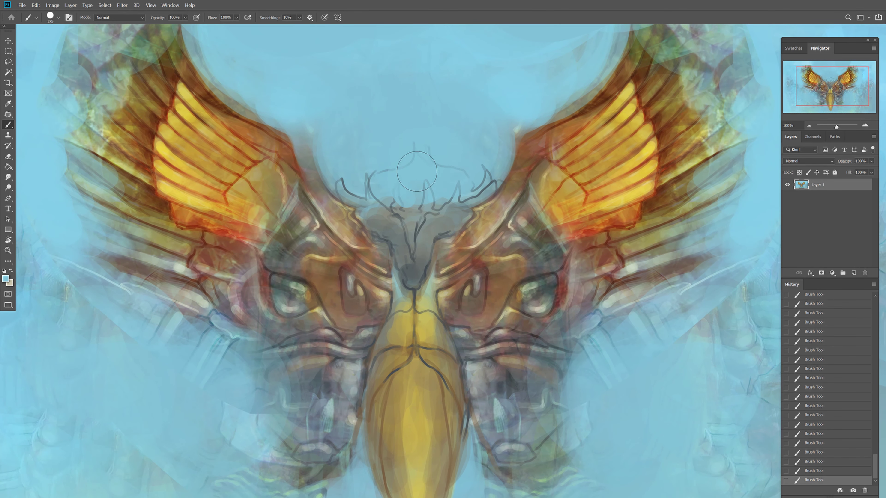
{"action": "key", "text": "bracketright"}
{"action": "key", "text": "bracketright"}
{"action": "key", "text": "bracketright"}
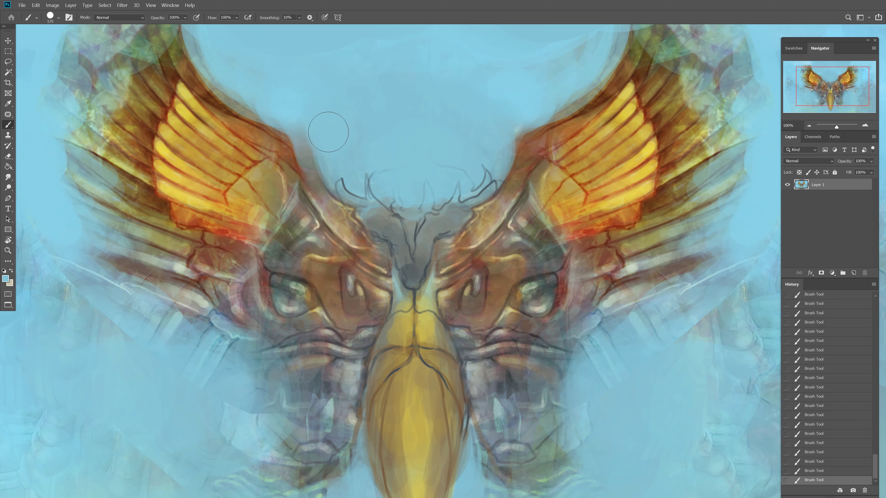
{"action": "key", "text": "ctrl+z"}
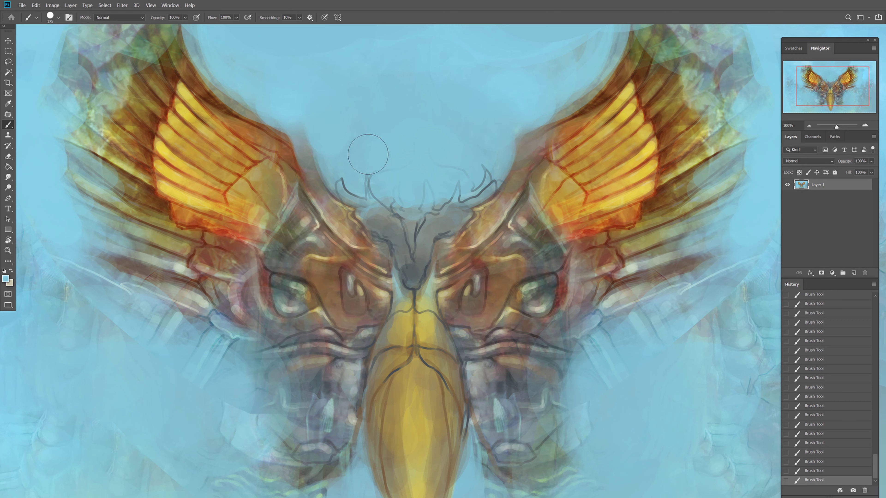
Step: Sample a brown and add a short stroke beside the right antenna
{"action": "key", "text": "i"}
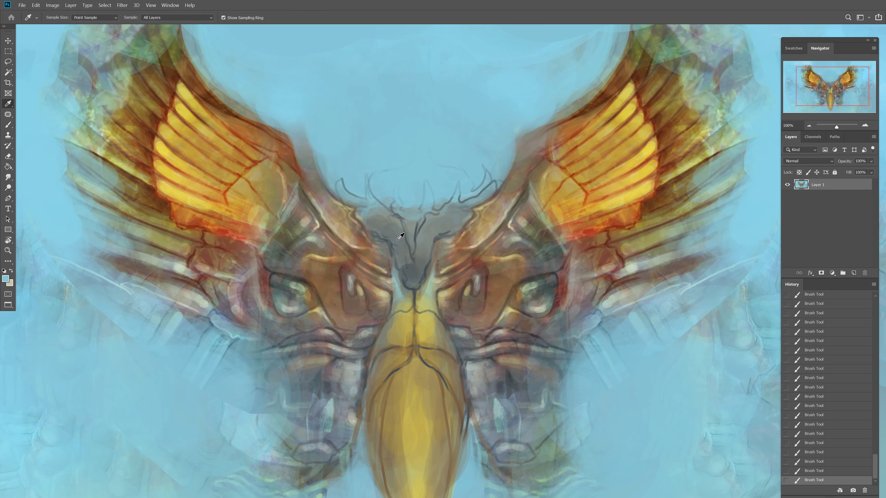
{"action": "left_click", "coordinate": [358, 246]}
{"action": "key", "text": "b"}
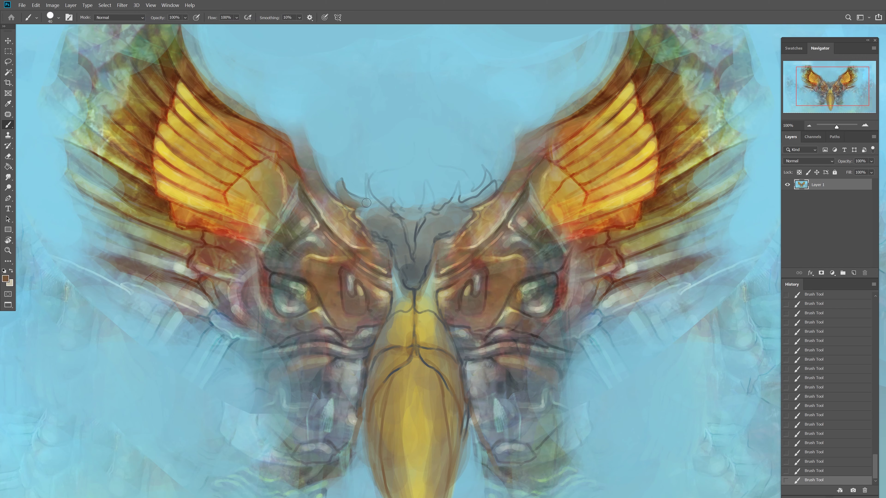
{"action": "left_click_drag", "start_coordinate": [489, 171], "coordinate": [493, 182]}
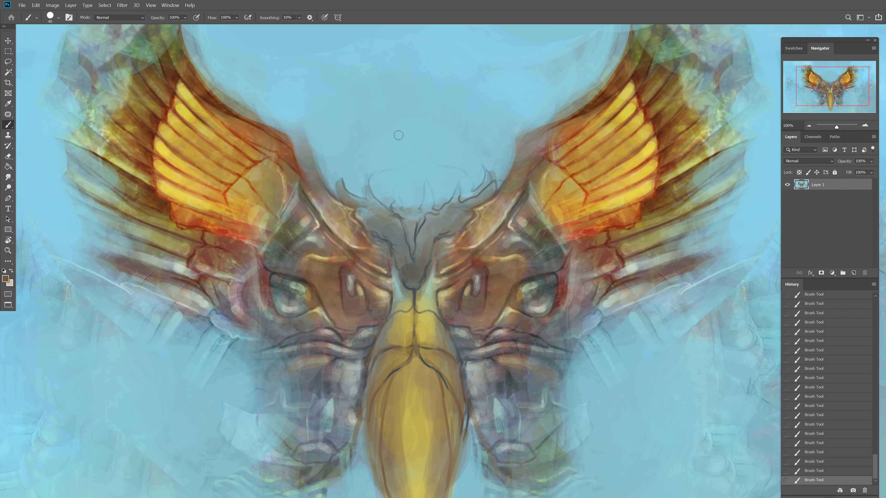
{"action": "scroll", "coordinate": [398, 135], "scroll_direction": "down", "scroll_amount": 5}
Step: Set the brush blending mode to Overlay and adjust the zoom around the head
{"action": "left_click", "coordinate": [143, 18]}
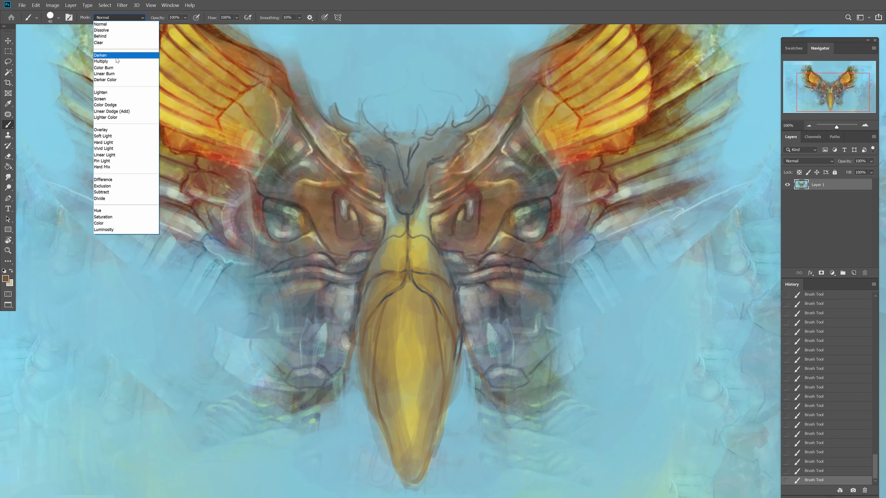
{"action": "left_click", "coordinate": [121, 130]}
{"action": "left_click", "coordinate": [864, 126]}
{"action": "scroll", "coordinate": [529, 224], "scroll_direction": "up", "scroll_amount": 2}
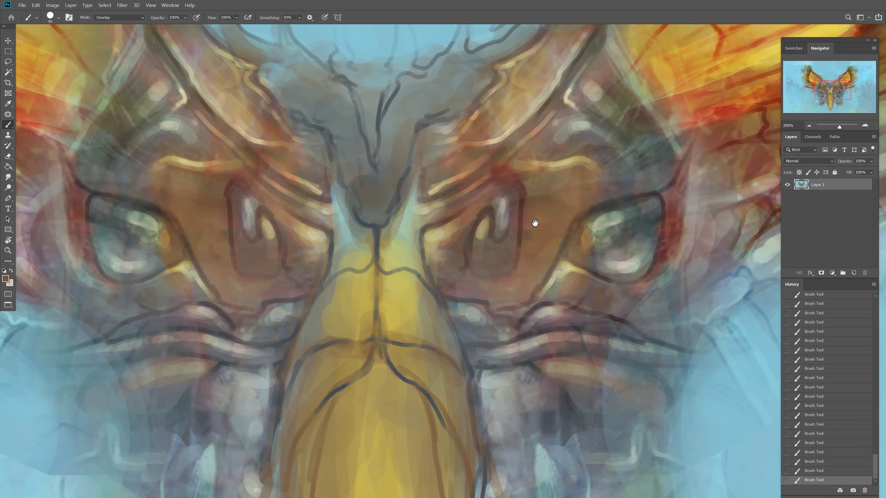
{"action": "left_click", "coordinate": [808, 126]}
{"action": "left_click", "coordinate": [808, 126]}
Step: Check the Image Size dialog without changes, then shade around the right eye at 100% zoom
{"action": "left_click", "coordinate": [52, 5]}
{"action": "left_click", "coordinate": [66, 61]}
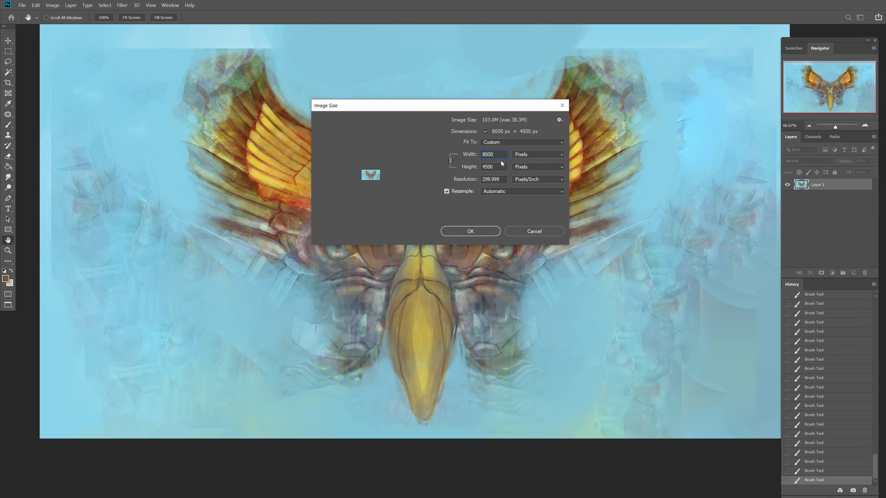
{"action": "left_click", "coordinate": [480, 231]}
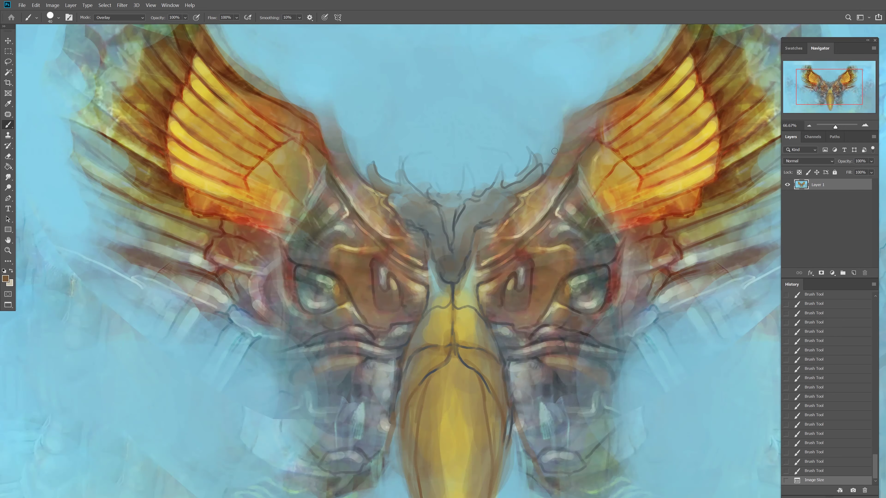
{"action": "left_click", "coordinate": [865, 126]}
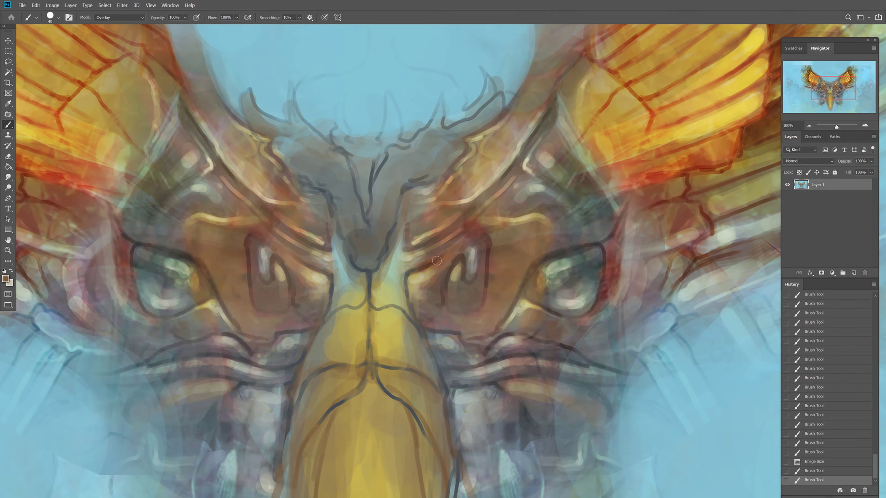
{"action": "mouse_move", "coordinate": [465, 305]}
{"action": "left_mouse_down"}
{"action": "mouse_move", "coordinate": [464, 318]}
{"action": "mouse_move", "coordinate": [529, 281]}
{"action": "left_mouse_up"}
Step: Switch to a darker brown and trace the right eye's lower and upper outlines with a size-20 brush
{"action": "left_click", "coordinate": [5, 278]}
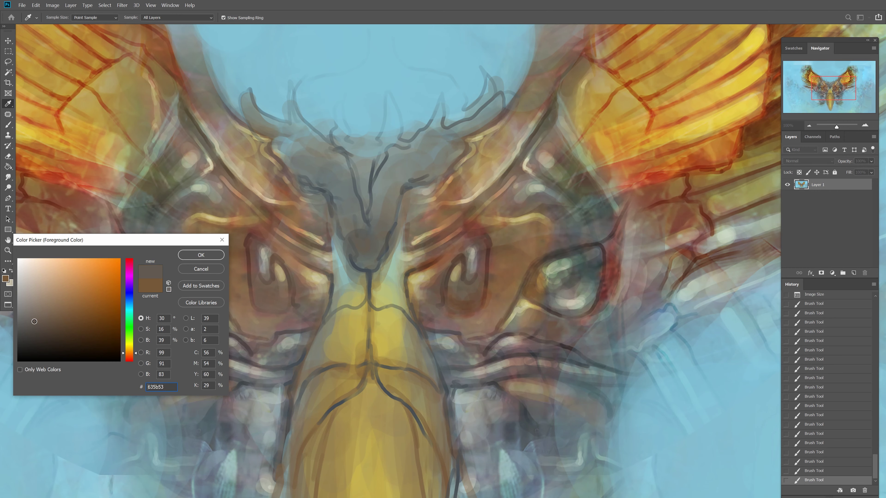
{"action": "left_click", "coordinate": [442, 306]}
{"action": "key", "text": "Return"}
{"action": "key", "text": "bracketleft"}
{"action": "key", "text": "bracketleft"}
{"action": "key", "text": "bracketleft"}
{"action": "left_click_drag", "start_coordinate": [448, 301], "coordinate": [449, 313]}
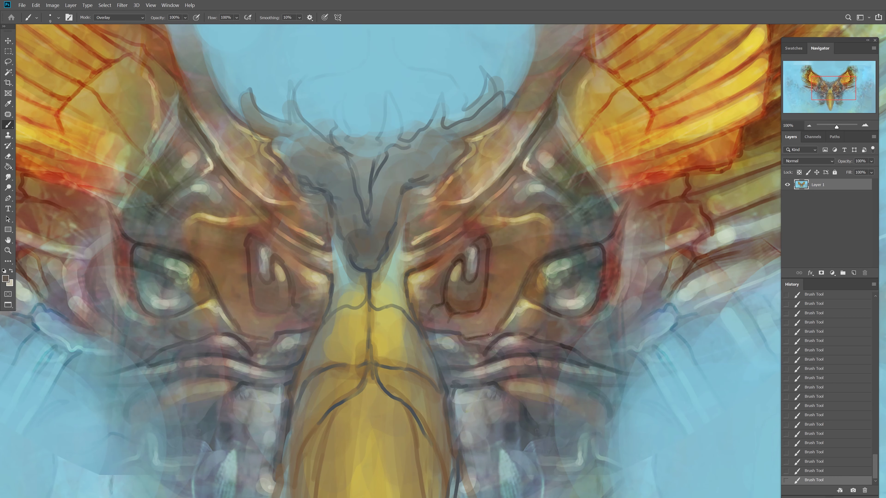
{"action": "left_click_drag", "start_coordinate": [537, 268], "coordinate": [601, 247]}
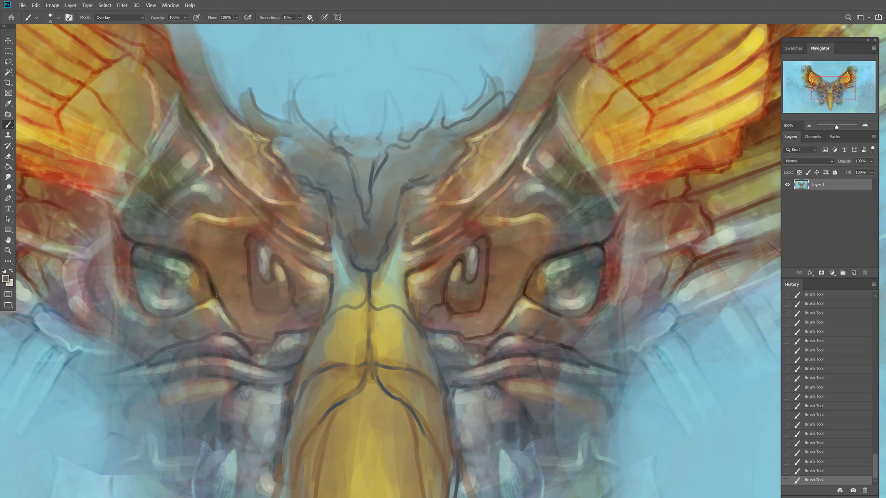
Step: Shade the right eye's lower lid, inner edge and the areas beside and below it
{"action": "key", "text": "bracketright"}
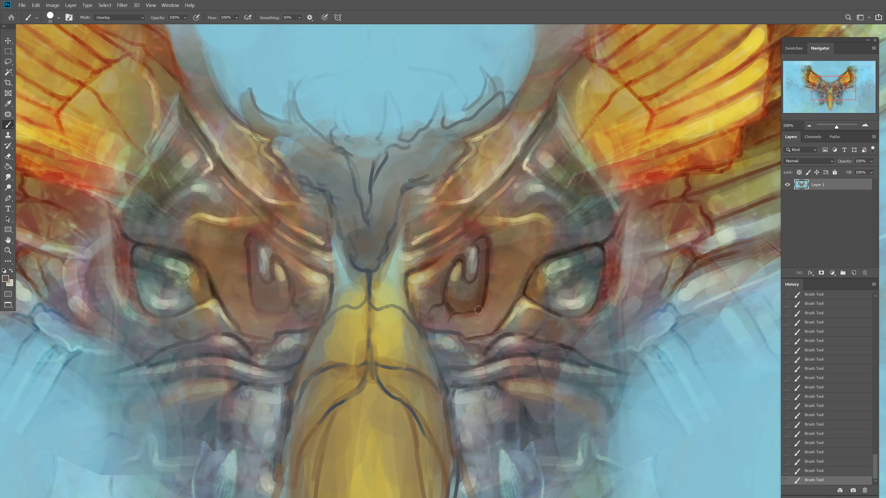
{"action": "key", "text": "bracketright"}
{"action": "key", "text": "bracketright"}
{"action": "key", "text": "bracketright"}
{"action": "mouse_move", "coordinate": [429, 325]}
{"action": "left_mouse_down"}
{"action": "mouse_move", "coordinate": [488, 326]}
{"action": "mouse_move", "coordinate": [531, 267]}
{"action": "left_mouse_up"}
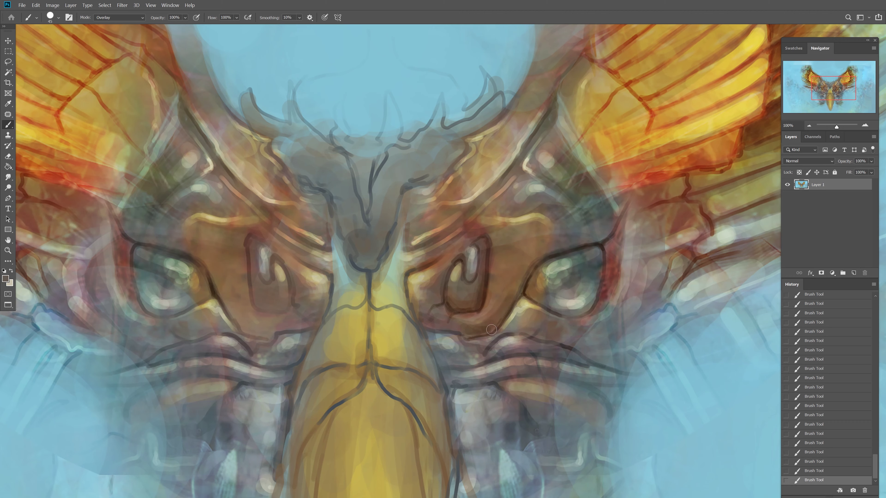
{"action": "key", "text": "bracketleft"}
{"action": "key", "text": "bracketleft"}
{"action": "key", "text": "bracketleft"}
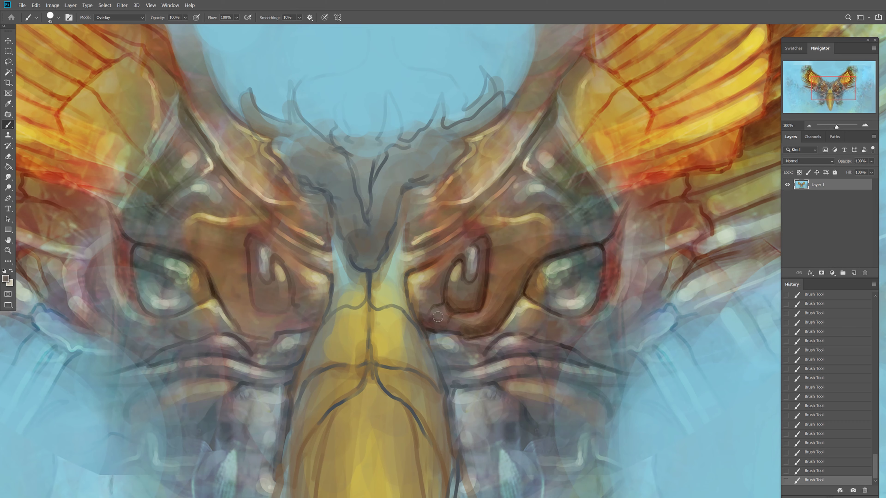
{"action": "mouse_move", "coordinate": [438, 316]}
{"action": "left_mouse_down"}
{"action": "mouse_move", "coordinate": [436, 276]}
{"action": "mouse_move", "coordinate": [446, 275]}
{"action": "left_mouse_up"}
{"action": "key", "text": "bracketleft"}
{"action": "left_click_drag", "start_coordinate": [429, 307], "coordinate": [436, 303]}
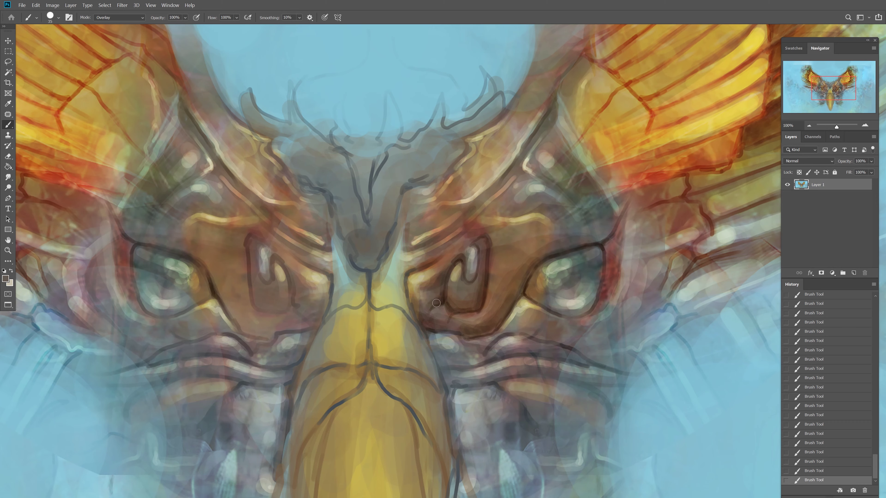
{"action": "left_click_drag", "start_coordinate": [441, 349], "coordinate": [467, 356]}
Step: Add thin dark curving strokes near the right eye and darken its pupil with a size-50 brush
{"action": "key", "text": "bracketleft"}
{"action": "key", "text": "bracketleft"}
{"action": "key", "text": "bracketleft"}
{"action": "key", "text": "bracketleft"}
{"action": "key", "text": "bracketleft"}
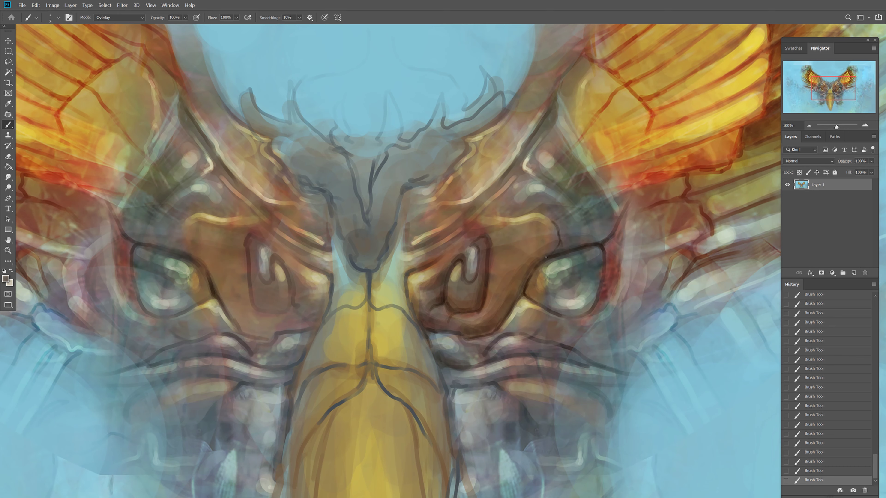
{"action": "left_click_drag", "start_coordinate": [464, 231], "coordinate": [519, 216]}
{"action": "key", "text": "bracketright"}
{"action": "key", "text": "bracketright"}
{"action": "key", "text": "bracketright"}
{"action": "left_click_drag", "start_coordinate": [585, 217], "coordinate": [583, 245]}
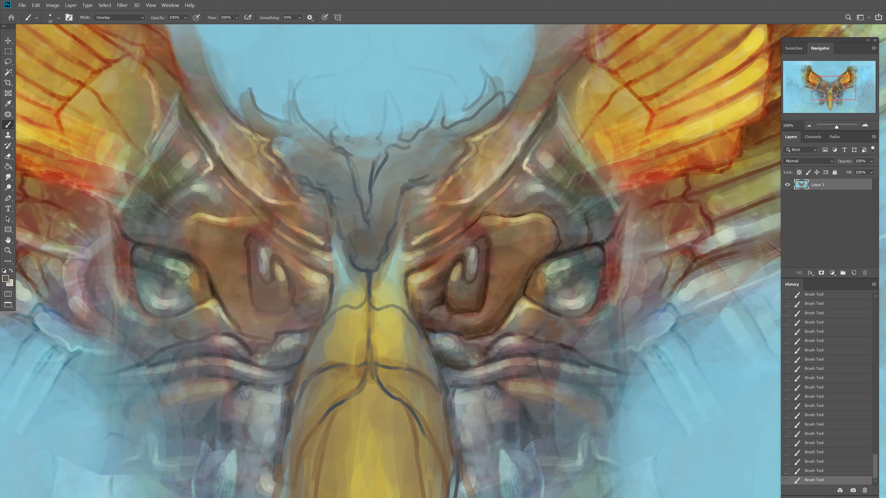
{"action": "key", "text": "bracketright"}
{"action": "key", "text": "bracketright"}
{"action": "key", "text": "bracketright"}
{"action": "mouse_move", "coordinate": [567, 284]}
{"action": "left_mouse_down"}
{"action": "mouse_move", "coordinate": [575, 293]}
{"action": "mouse_move", "coordinate": [565, 281]}
{"action": "mouse_move", "coordinate": [576, 281]}
{"action": "left_mouse_up"}
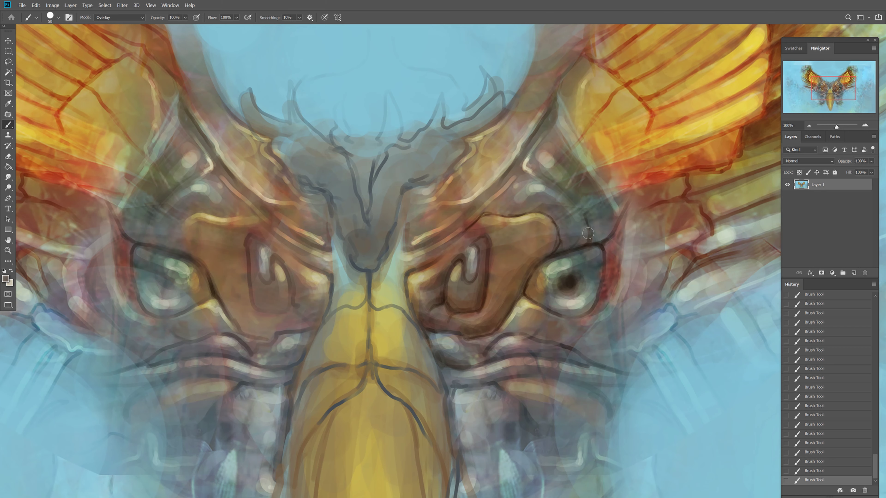
{"action": "key", "text": "x"}
{"action": "left_click", "coordinate": [6, 279]}
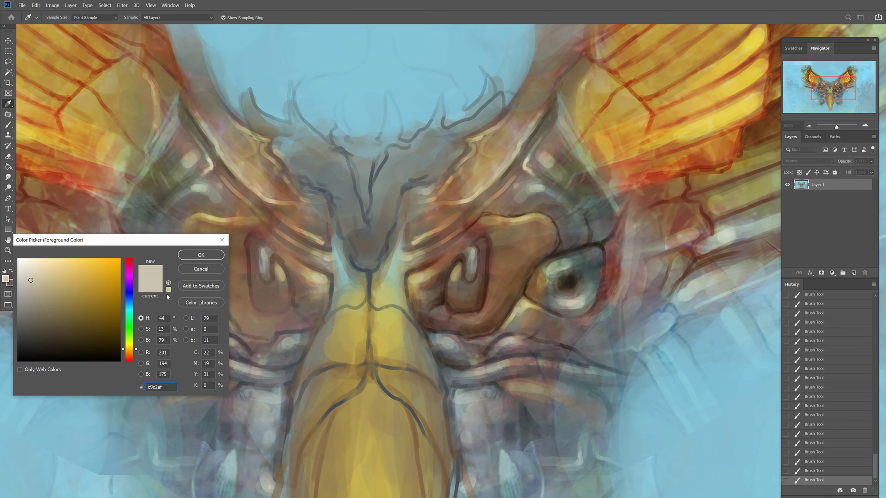
Step: Paint light beige highlights across the iris, then fill it with green using a size-60 brush
{"action": "left_click", "coordinate": [197, 253]}
{"action": "mouse_move", "coordinate": [557, 269]}
{"action": "left_mouse_down"}
{"action": "mouse_move", "coordinate": [577, 274]}
{"action": "mouse_move", "coordinate": [594, 258]}
{"action": "mouse_move", "coordinate": [595, 268]}
{"action": "left_mouse_up"}
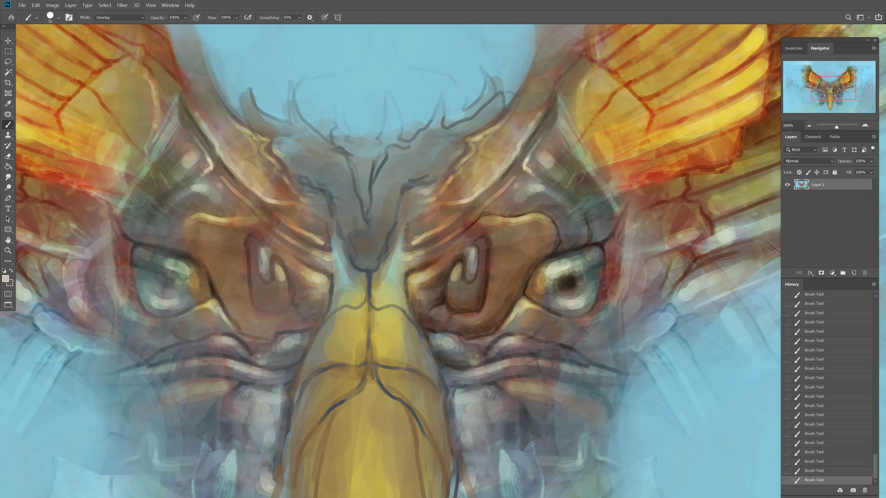
{"action": "left_click", "coordinate": [6, 280]}
{"action": "left_click", "coordinate": [132, 321]}
{"action": "left_click", "coordinate": [198, 253]}
{"action": "left_click_drag", "start_coordinate": [589, 268], "coordinate": [547, 295]}
{"action": "key", "text": "bracketright"}
{"action": "mouse_move", "coordinate": [600, 262]}
{"action": "left_mouse_down"}
{"action": "mouse_move", "coordinate": [590, 284]}
{"action": "mouse_move", "coordinate": [562, 286]}
{"action": "mouse_move", "coordinate": [575, 285]}
{"action": "left_mouse_up"}
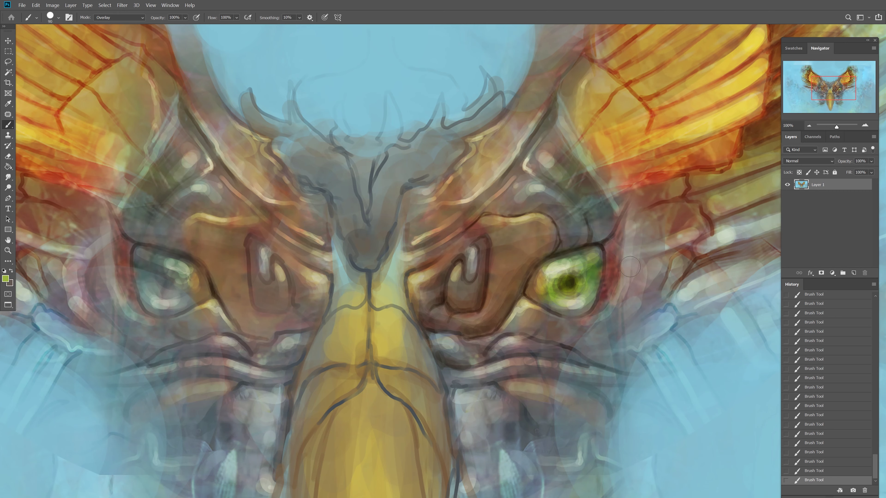
Step: Darken the area around the right eye and its upper-left and left edges with fine strokes
{"action": "left_click", "coordinate": [5, 279]}
{"action": "key", "text": "Return"}
{"action": "left_click_drag", "start_coordinate": [562, 293], "coordinate": [611, 253]}
{"action": "mouse_move", "coordinate": [556, 272]}
{"action": "left_mouse_down"}
{"action": "mouse_move", "coordinate": [608, 244]}
{"action": "mouse_move", "coordinate": [631, 247]}
{"action": "left_mouse_up"}
{"action": "key", "text": "bracketleft"}
{"action": "key", "text": "bracketleft"}
{"action": "key", "text": "bracketleft"}
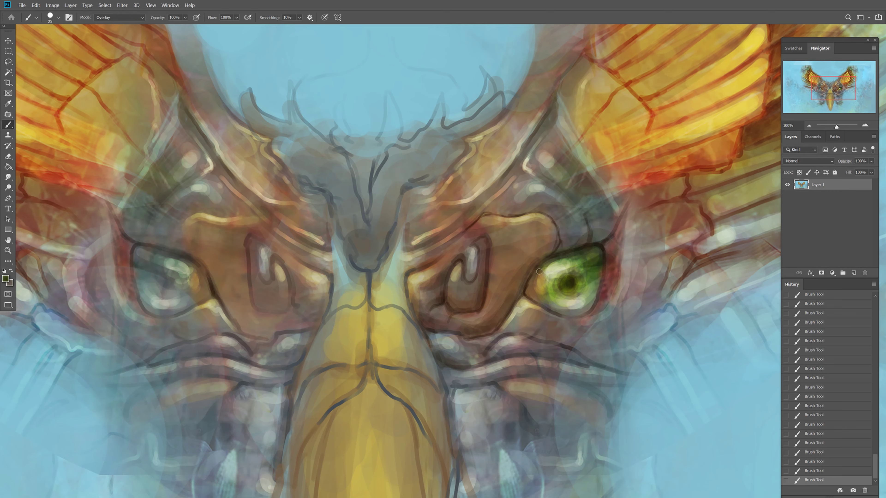
{"action": "left_click_drag", "start_coordinate": [538, 274], "coordinate": [558, 258]}
{"action": "key", "text": "bracketright"}
{"action": "key", "text": "bracketright"}
{"action": "key", "text": "bracketright"}
{"action": "mouse_move", "coordinate": [534, 286]}
{"action": "left_mouse_down"}
{"action": "mouse_move", "coordinate": [530, 300]}
{"action": "mouse_move", "coordinate": [546, 304]}
{"action": "mouse_move", "coordinate": [551, 256]}
{"action": "left_mouse_up"}
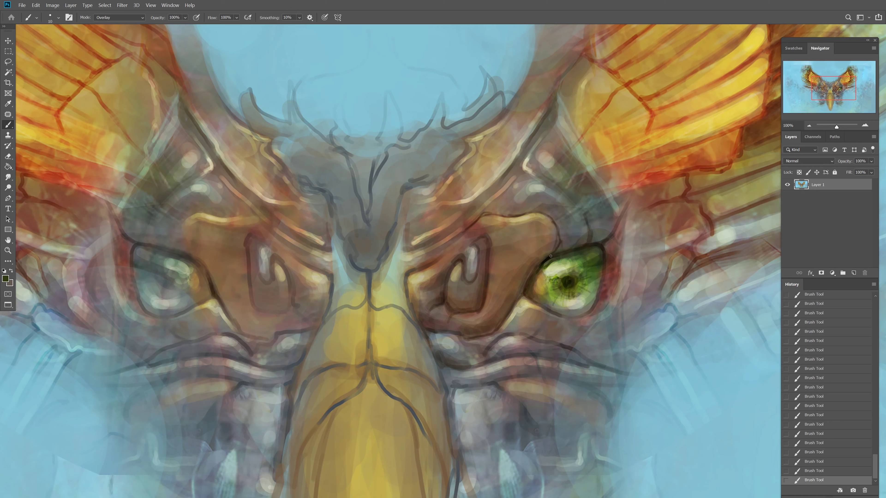
Step: Curve dark lines over the eye's right edge and corner, then deepen the iris green
{"action": "mouse_move", "coordinate": [527, 183]}
{"action": "left_mouse_down"}
{"action": "mouse_move", "coordinate": [589, 225]}
{"action": "mouse_move", "coordinate": [610, 256]}
{"action": "left_mouse_up"}
{"action": "key", "text": "bracketright"}
{"action": "key", "text": "bracketright"}
{"action": "key", "text": "bracketright"}
{"action": "key", "text": "bracketleft"}
{"action": "key", "text": "bracketleft"}
{"action": "key", "text": "bracketleft"}
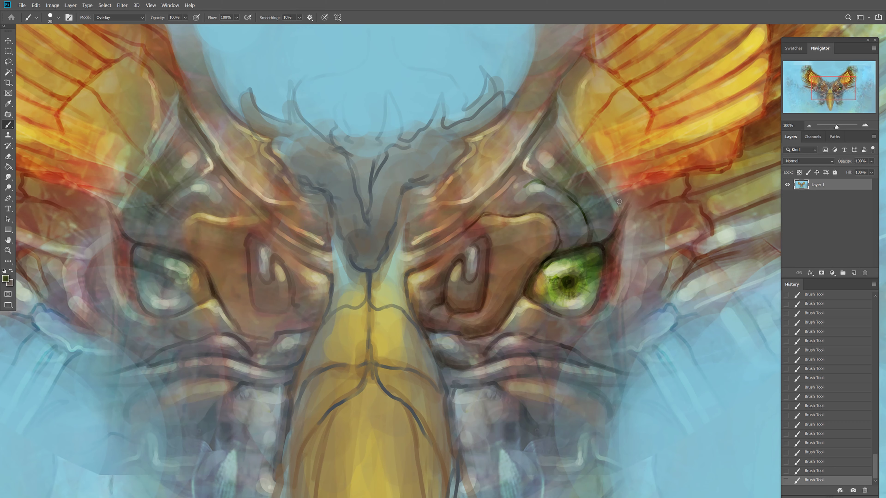
{"action": "left_click_drag", "start_coordinate": [616, 190], "coordinate": [618, 230]}
{"action": "key", "text": "bracketright"}
{"action": "key", "text": "bracketright"}
{"action": "key", "text": "bracketright"}
{"action": "left_click_drag", "start_coordinate": [572, 264], "coordinate": [548, 255]}
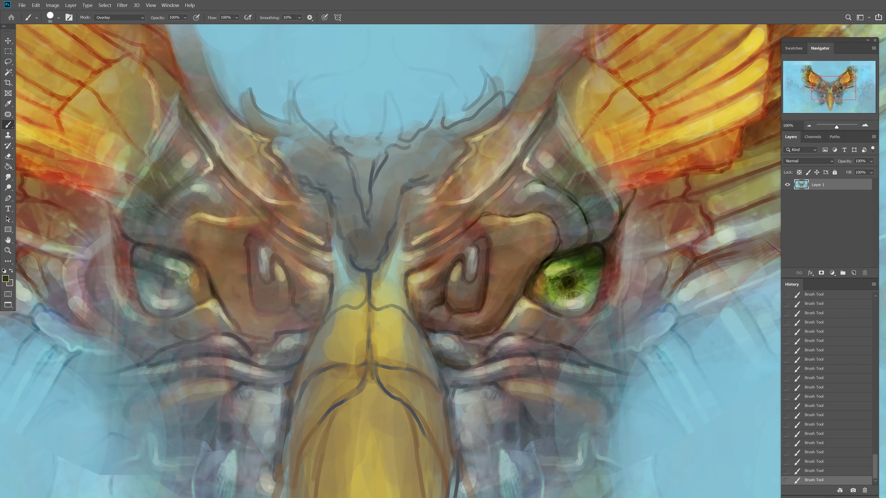
{"action": "key", "text": "bracketleft"}
{"action": "key", "text": "bracketleft"}
{"action": "key", "text": "bracketleft"}
Step: Darken the green eye's lower-right rim, then highlight its lids and below the brow in tan
{"action": "left_click_drag", "start_coordinate": [597, 299], "coordinate": [582, 314]}
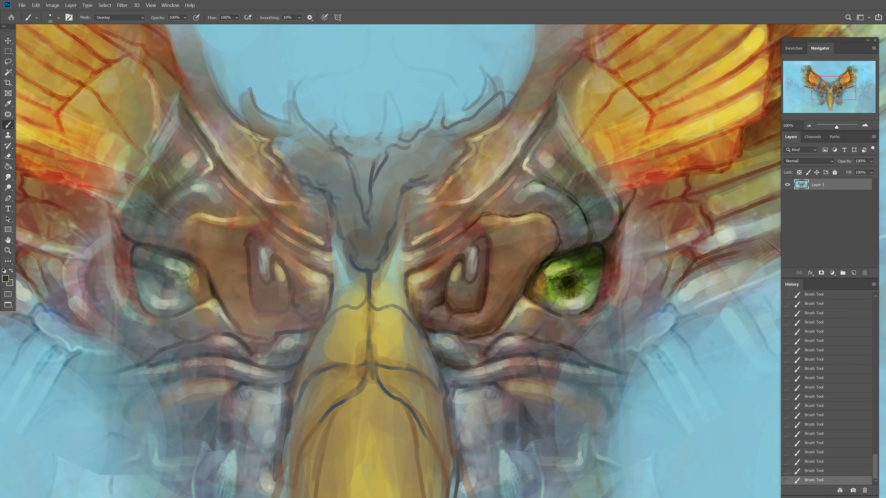
{"action": "left_click", "coordinate": [546, 246], "text": "alt"}
{"action": "left_click_drag", "start_coordinate": [560, 259], "coordinate": [590, 251]}
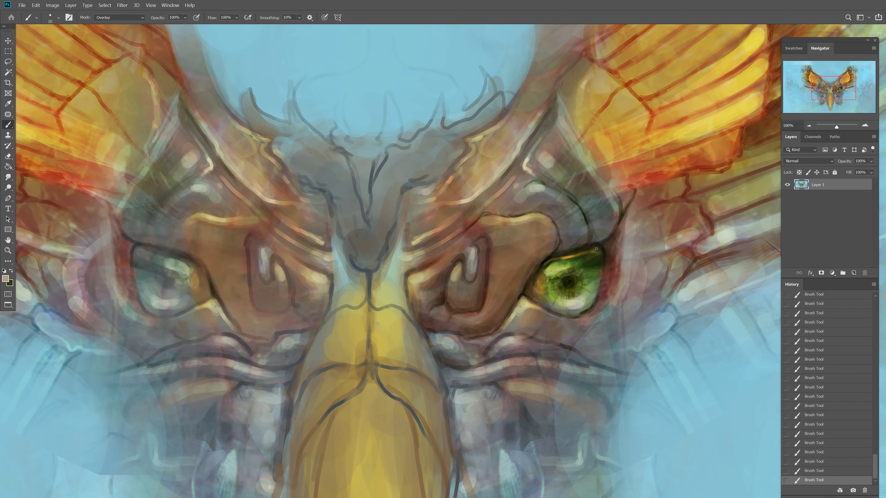
{"action": "left_click_drag", "start_coordinate": [537, 303], "coordinate": [597, 300]}
{"action": "key", "text": "bracketright"}
{"action": "left_click_drag", "start_coordinate": [477, 320], "coordinate": [491, 303]}
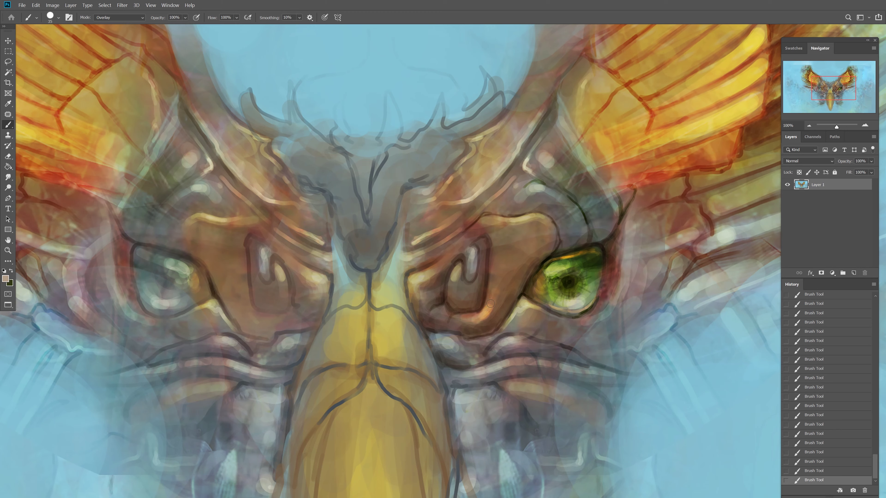
Step: Warm and brighten the brow plate left of the eye, adding bright orange strokes above the brow
{"action": "key", "text": "bracketright"}
{"action": "key", "text": "bracketright"}
{"action": "key", "text": "bracketright"}
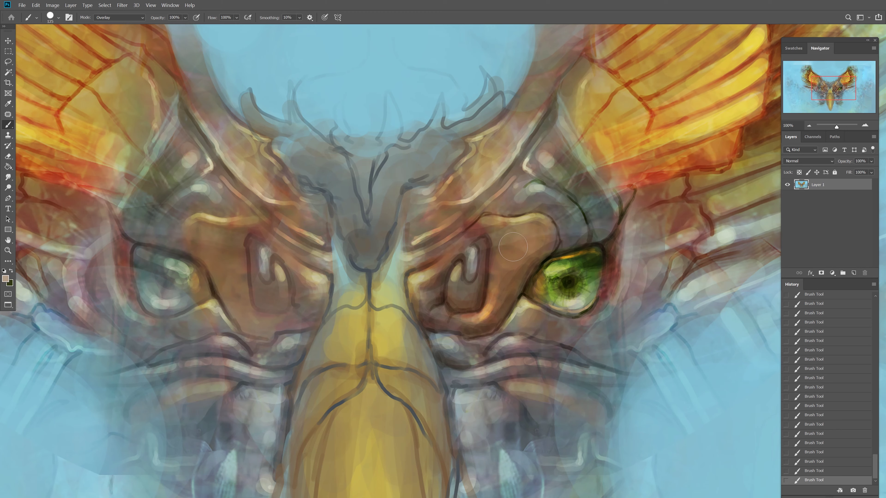
{"action": "mouse_move", "coordinate": [511, 245]}
{"action": "left_mouse_down"}
{"action": "mouse_move", "coordinate": [527, 241]}
{"action": "mouse_move", "coordinate": [500, 297]}
{"action": "left_mouse_up"}
{"action": "key", "text": "bracketleft"}
{"action": "key", "text": "bracketleft"}
{"action": "key", "text": "bracketleft"}
{"action": "key", "text": "bracketleft"}
{"action": "key", "text": "bracketleft"}
{"action": "key", "text": "bracketleft"}
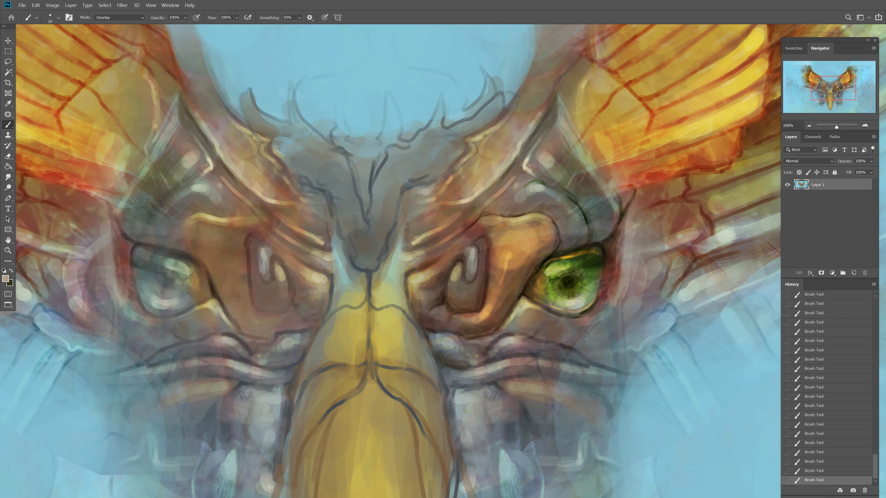
{"action": "key", "text": "bracketright"}
{"action": "key", "text": "bracketright"}
{"action": "key", "text": "bracketright"}
{"action": "left_click_drag", "start_coordinate": [509, 254], "coordinate": [518, 241]}
{"action": "key", "text": "bracketleft"}
{"action": "key", "text": "bracketleft"}
{"action": "mouse_move", "coordinate": [558, 211]}
{"action": "left_mouse_down"}
{"action": "mouse_move", "coordinate": [564, 227]}
{"action": "mouse_move", "coordinate": [586, 217]}
{"action": "left_mouse_up"}
{"action": "key", "text": "bracketleft"}
{"action": "key", "text": "bracketleft"}
{"action": "key", "text": "bracketleft"}
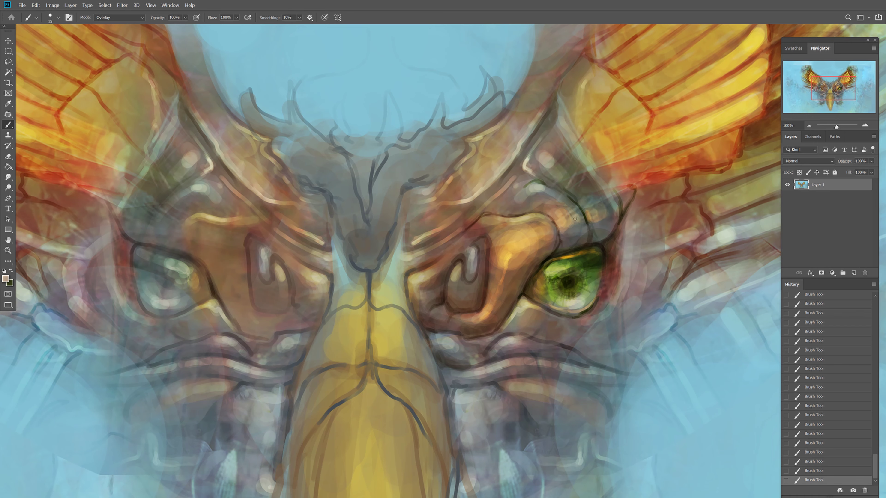
Step: Highlight the nostril contour and add an orange glow along the lower eye contour
{"action": "key", "text": "bracketright"}
{"action": "key", "text": "bracketright"}
{"action": "mouse_move", "coordinate": [470, 317]}
{"action": "left_mouse_down"}
{"action": "mouse_move", "coordinate": [436, 312]}
{"action": "mouse_move", "coordinate": [459, 321]}
{"action": "mouse_move", "coordinate": [466, 288]}
{"action": "left_mouse_up"}
{"action": "key", "text": "bracketright"}
{"action": "key", "text": "bracketright"}
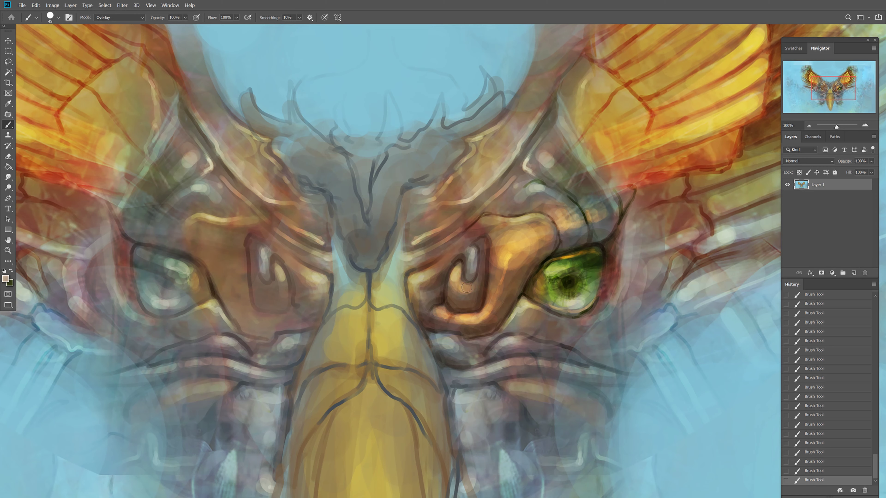
{"action": "left_click_drag", "start_coordinate": [535, 317], "coordinate": [620, 318]}
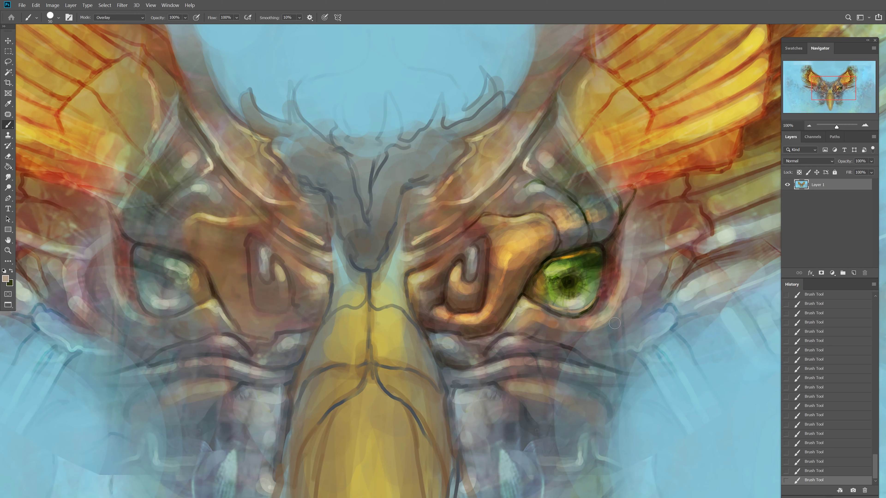
{"action": "key", "text": "bracketright"}
{"action": "key", "text": "bracketright"}
{"action": "key", "text": "bracketright"}
{"action": "key", "text": "bracketleft"}
{"action": "key", "text": "bracketleft"}
{"action": "key", "text": "bracketleft"}
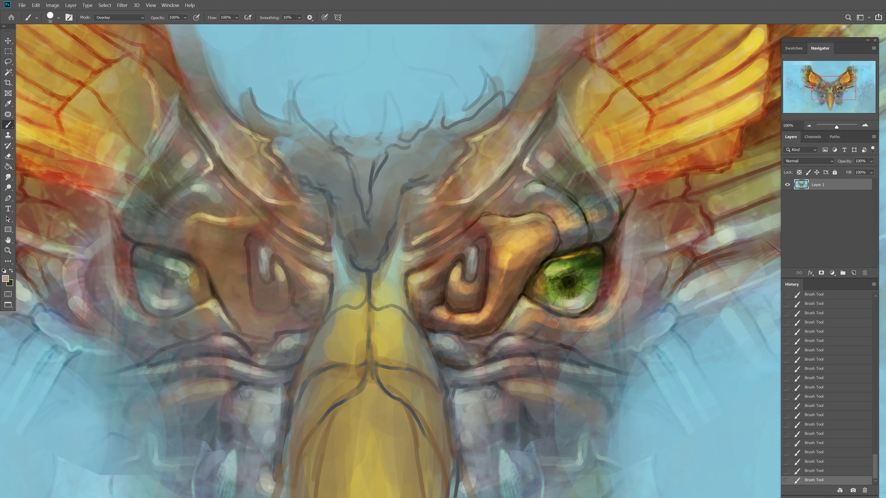
{"action": "left_click", "coordinate": [11, 271]}
{"action": "left_click", "coordinate": [6, 278]}
Step: Tint the lower-right iris blue, then highlight the lower eyelid in tan
{"action": "left_click", "coordinate": [124, 298]}
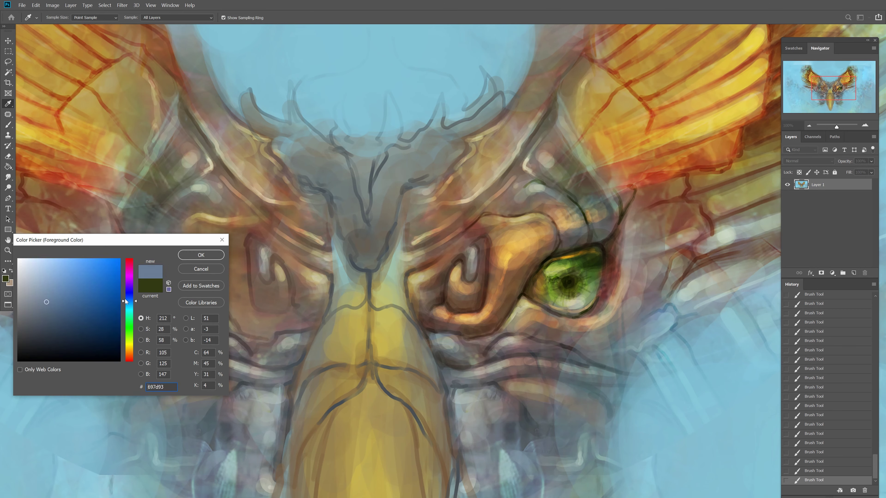
{"action": "key", "text": "Return"}
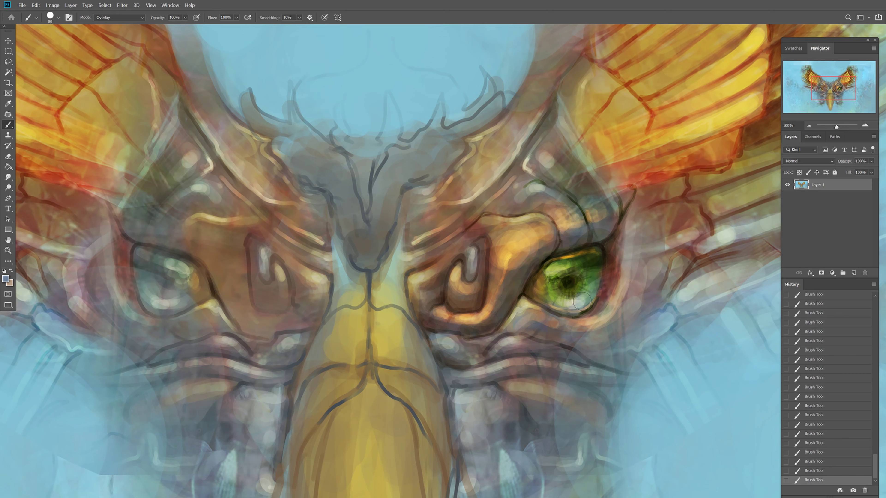
{"action": "left_click_drag", "start_coordinate": [576, 307], "coordinate": [584, 289]}
{"action": "key", "text": "bracketleft"}
{"action": "key", "text": "bracketleft"}
{"action": "key", "text": "bracketleft"}
{"action": "key", "text": "bracketleft"}
{"action": "key", "text": "bracketleft"}
{"action": "key", "text": "bracketleft"}
{"action": "key", "text": "x"}
{"action": "mouse_move", "coordinate": [498, 346]}
{"action": "left_mouse_down"}
{"action": "mouse_move", "coordinate": [596, 326]}
{"action": "mouse_move", "coordinate": [621, 275]}
{"action": "mouse_move", "coordinate": [576, 297]}
{"action": "mouse_move", "coordinate": [539, 283]}
{"action": "left_mouse_up"}
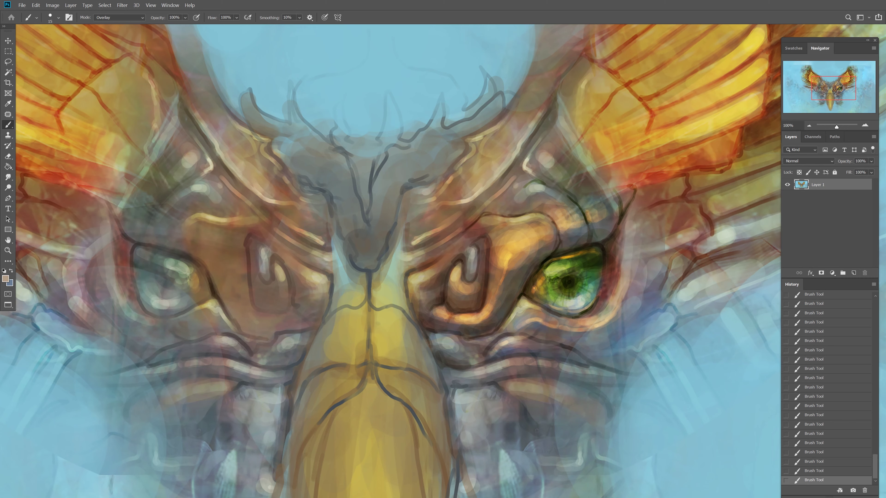
Step: Warm the armour right of the eye, darken the eye's right edge and zoom out
{"action": "key", "text": "bracketright"}
{"action": "key", "text": "bracketright"}
{"action": "key", "text": "bracketright"}
{"action": "mouse_move", "coordinate": [645, 217]}
{"action": "left_mouse_down"}
{"action": "mouse_move", "coordinate": [673, 188]}
{"action": "mouse_move", "coordinate": [628, 275]}
{"action": "left_mouse_up"}
{"action": "key", "text": "bracketright"}
{"action": "key", "text": "bracketright"}
{"action": "key", "text": "bracketright"}
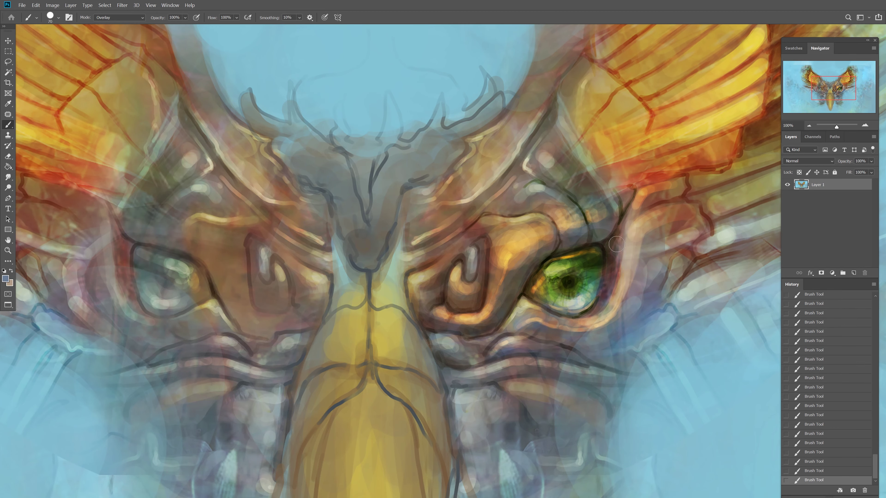
{"action": "left_click_drag", "start_coordinate": [616, 245], "coordinate": [614, 264]}
{"action": "key", "text": "ctrl+minus"}
{"action": "key", "text": "ctrl+minus"}
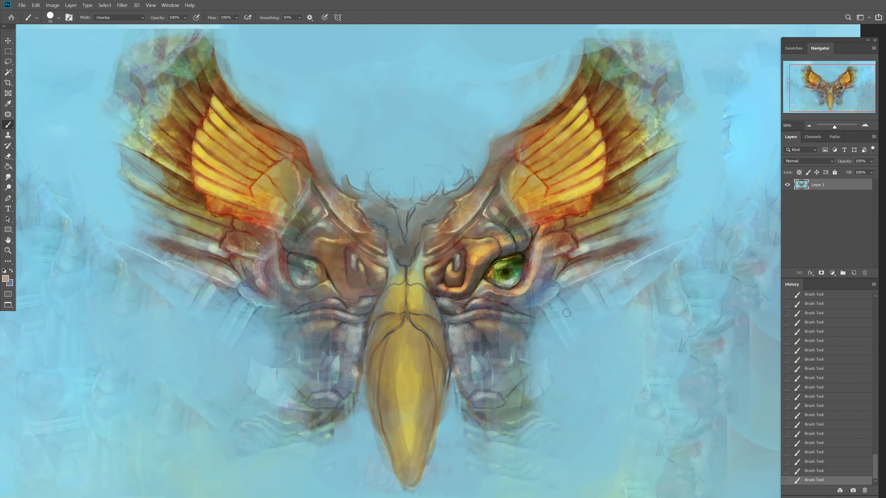
{"action": "scroll", "coordinate": [464, 230], "scroll_direction": "up", "scroll_amount": 2}
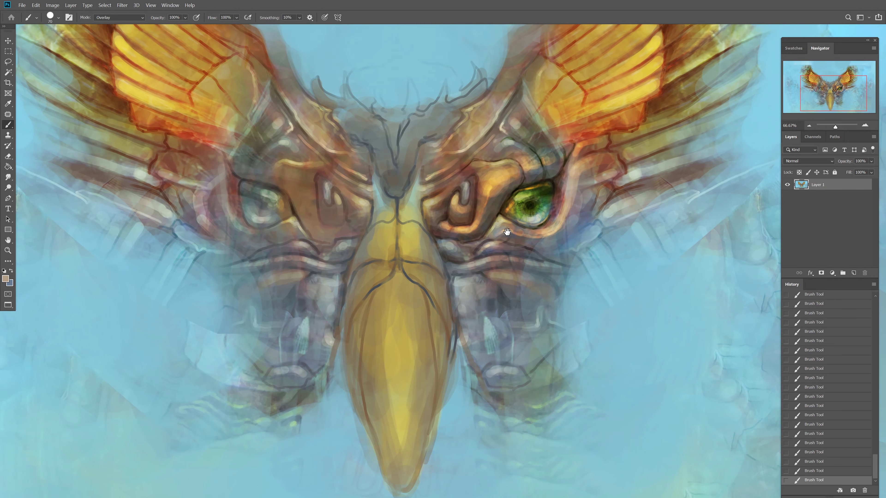
Step: Add a thin orange accent under the right eye and highlight the yellow beak's ridge
{"action": "key", "text": "bracketleft"}
{"action": "key", "text": "bracketleft"}
{"action": "key", "text": "bracketleft"}
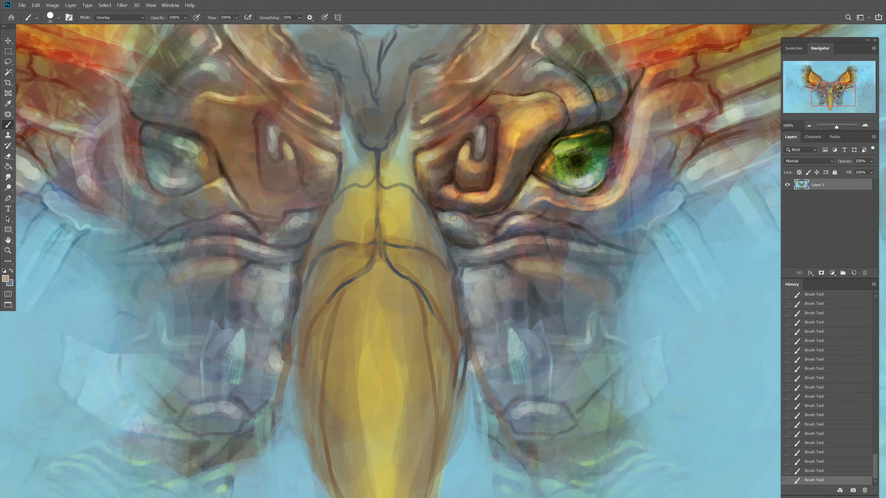
{"action": "key", "text": "bracketleft"}
{"action": "key", "text": "bracketleft"}
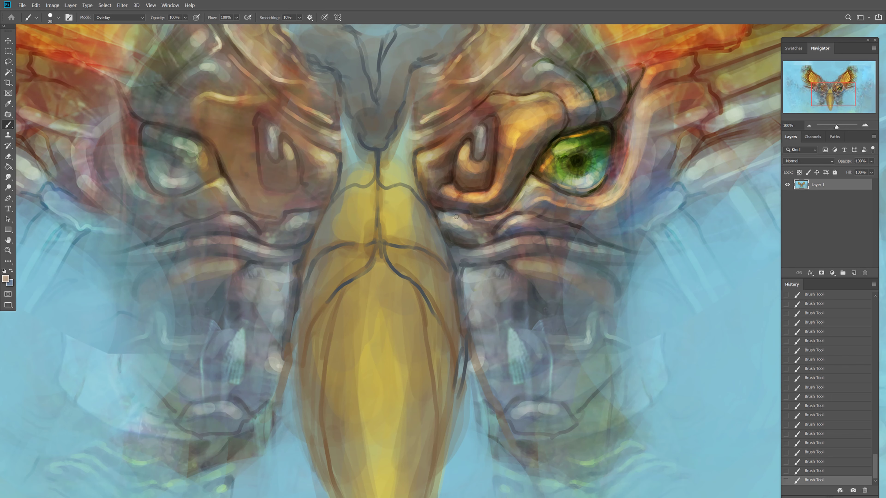
{"action": "key", "text": "bracketleft"}
{"action": "mouse_move", "coordinate": [458, 242]}
{"action": "left_mouse_down"}
{"action": "mouse_move", "coordinate": [488, 241]}
{"action": "mouse_move", "coordinate": [487, 251]}
{"action": "mouse_move", "coordinate": [538, 241]}
{"action": "left_mouse_up"}
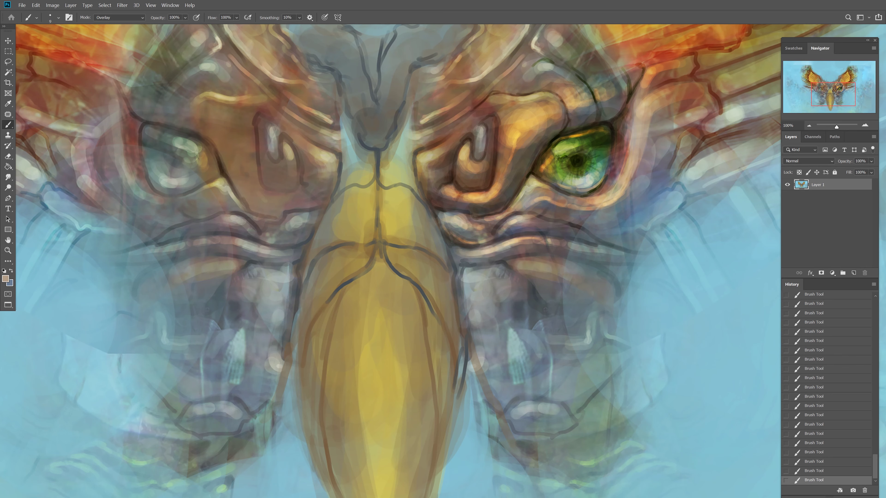
{"action": "key", "text": "bracketright"}
{"action": "key", "text": "bracketright"}
{"action": "key", "text": "bracketright"}
{"action": "key", "text": "bracketright"}
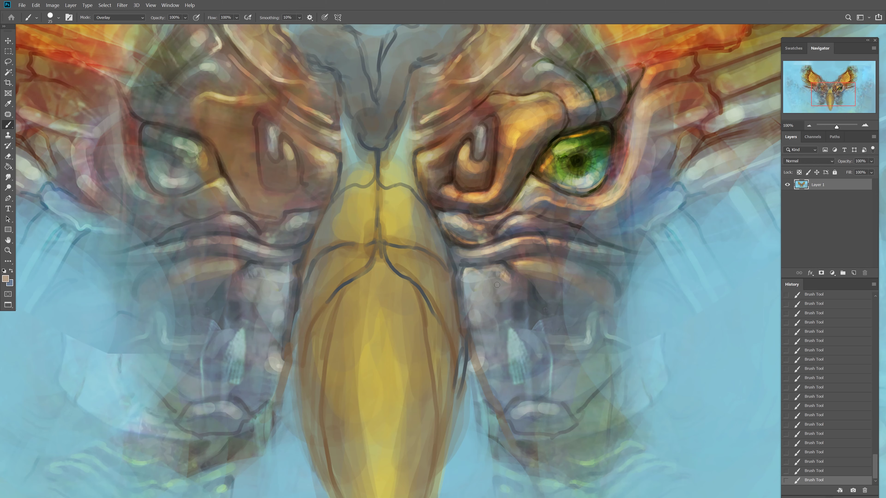
{"action": "key", "text": "bracketleft"}
{"action": "key", "text": "bracketleft"}
{"action": "key", "text": "bracketleft"}
{"action": "mouse_move", "coordinate": [385, 172]}
{"action": "left_mouse_down"}
{"action": "mouse_move", "coordinate": [387, 150]}
{"action": "mouse_move", "coordinate": [384, 185]}
{"action": "mouse_move", "coordinate": [366, 152]}
{"action": "mouse_move", "coordinate": [387, 207]}
{"action": "mouse_move", "coordinate": [385, 234]}
{"action": "mouse_move", "coordinate": [440, 253]}
{"action": "left_mouse_up"}
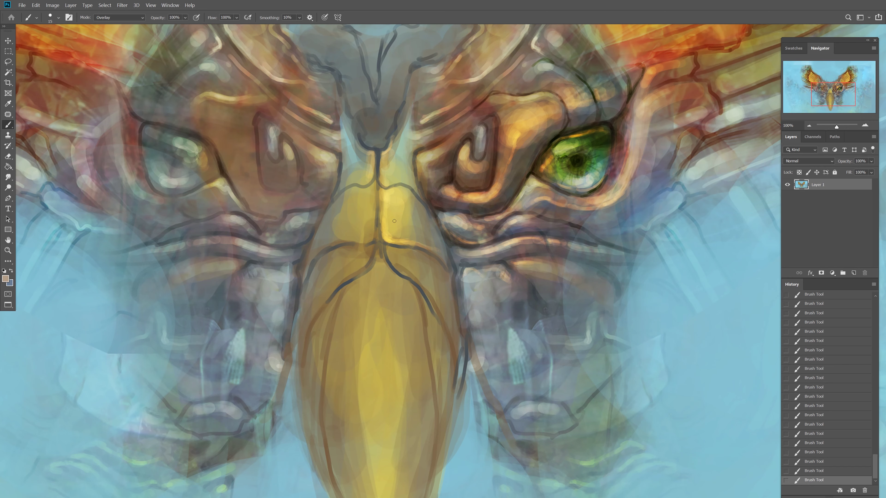
Step: Extend the bright brow curve and add a faint highlight on the beak's right edge
{"action": "mouse_move", "coordinate": [205, 100]}
{"action": "left_mouse_down"}
{"action": "mouse_move", "coordinate": [196, 111]}
{"action": "mouse_move", "coordinate": [198, 100]}
{"action": "left_mouse_up"}
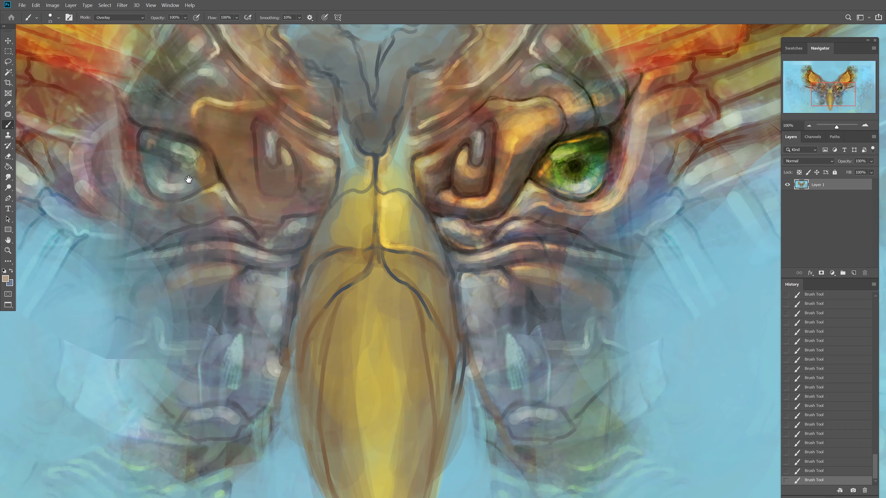
{"action": "left_click_drag", "start_coordinate": [152, 141], "coordinate": [228, 235]}
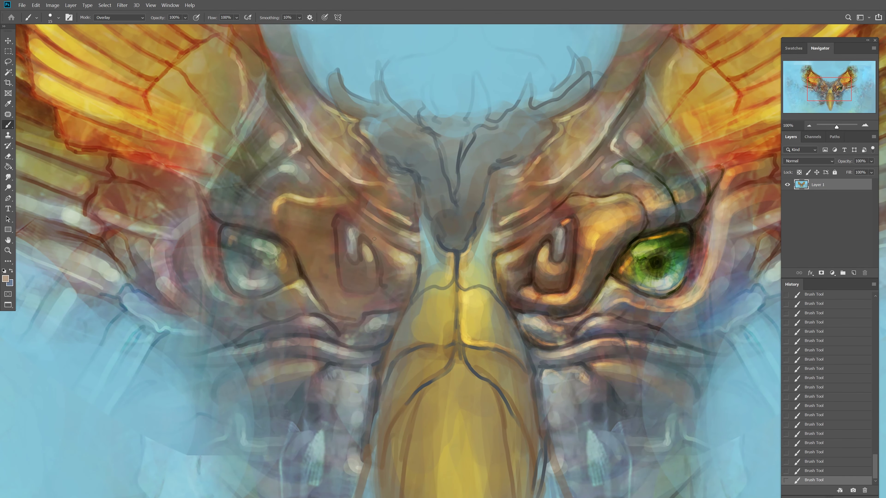
{"action": "mouse_move", "coordinate": [432, 282]}
{"action": "left_mouse_down"}
{"action": "mouse_move", "coordinate": [354, 238]}
{"action": "mouse_move", "coordinate": [314, 130]}
{"action": "left_mouse_up"}
{"action": "mouse_move", "coordinate": [436, 329]}
{"action": "left_mouse_down"}
{"action": "mouse_move", "coordinate": [427, 246]}
{"action": "mouse_move", "coordinate": [478, 308]}
{"action": "left_mouse_up"}
Step: Choose a light colour, undo the last beak stroke, set opacity to 37% and paint the grey plates
{"action": "key", "text": "bracketright"}
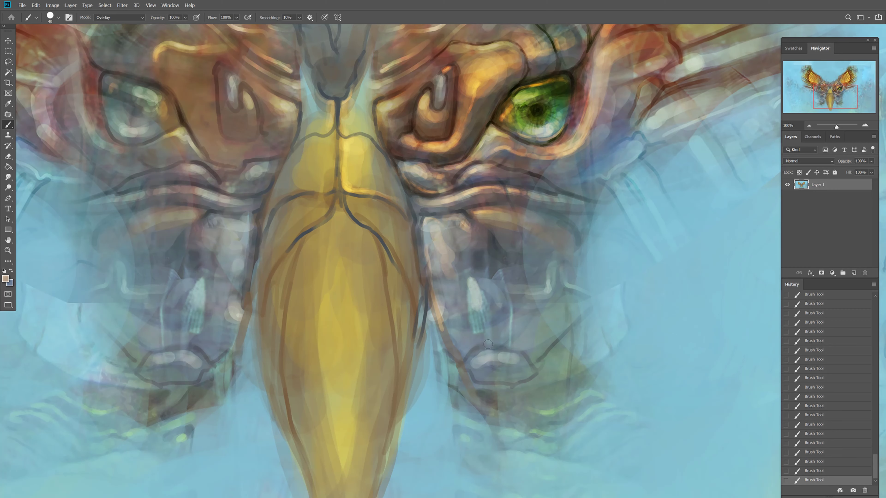
{"action": "left_click", "coordinate": [5, 278]}
{"action": "left_click", "coordinate": [198, 254]}
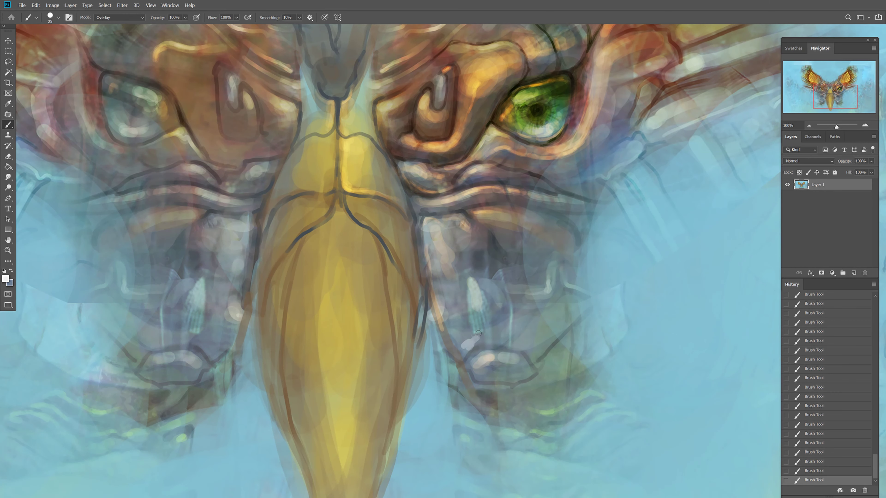
{"action": "key", "text": "ctrl+z"}
{"action": "left_click_drag", "start_coordinate": [185, 18], "coordinate": [179, 28]}
{"action": "left_click_drag", "start_coordinate": [460, 335], "coordinate": [474, 345]}
{"action": "mouse_move", "coordinate": [453, 317]}
{"action": "left_mouse_down"}
{"action": "mouse_move", "coordinate": [462, 356]}
{"action": "mouse_move", "coordinate": [449, 319]}
{"action": "left_mouse_up"}
Step: Brighten the brow near the beak and above the right plates with thin light lines
{"action": "key", "text": "bracketright"}
{"action": "key", "text": "bracketright"}
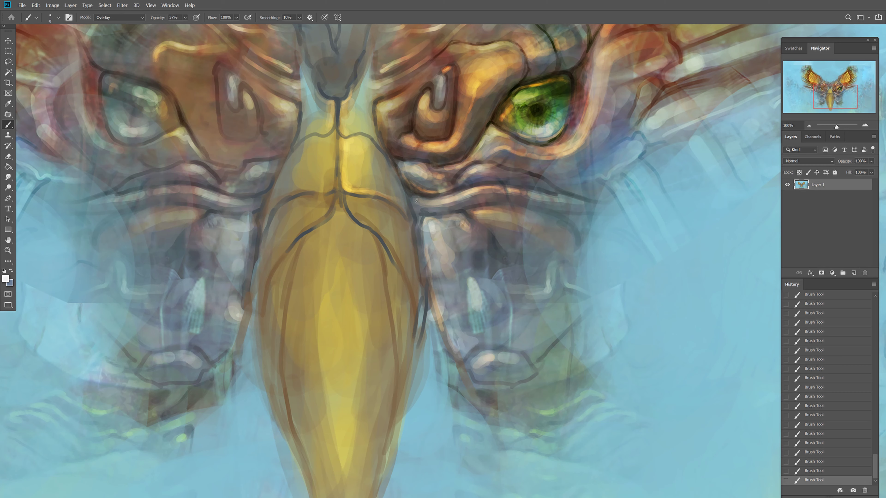
{"action": "left_click_drag", "start_coordinate": [408, 167], "coordinate": [422, 176]}
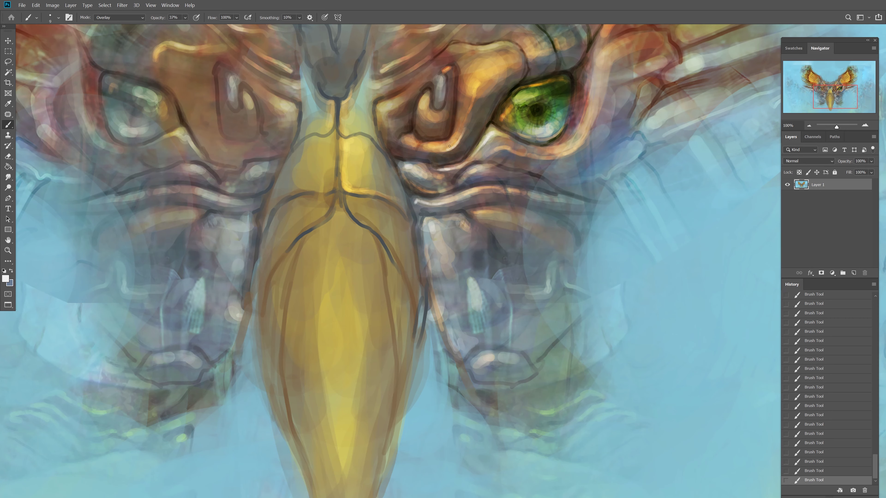
{"action": "left_click_drag", "start_coordinate": [473, 170], "coordinate": [508, 172]}
{"action": "key", "text": "bracketleft"}
{"action": "mouse_move", "coordinate": [569, 182]}
{"action": "left_mouse_down"}
{"action": "mouse_move", "coordinate": [593, 177]}
{"action": "mouse_move", "coordinate": [641, 94]}
{"action": "left_mouse_up"}
{"action": "mouse_move", "coordinate": [529, 216]}
{"action": "left_mouse_down"}
{"action": "mouse_move", "coordinate": [548, 239]}
{"action": "mouse_move", "coordinate": [525, 269]}
{"action": "left_mouse_up"}
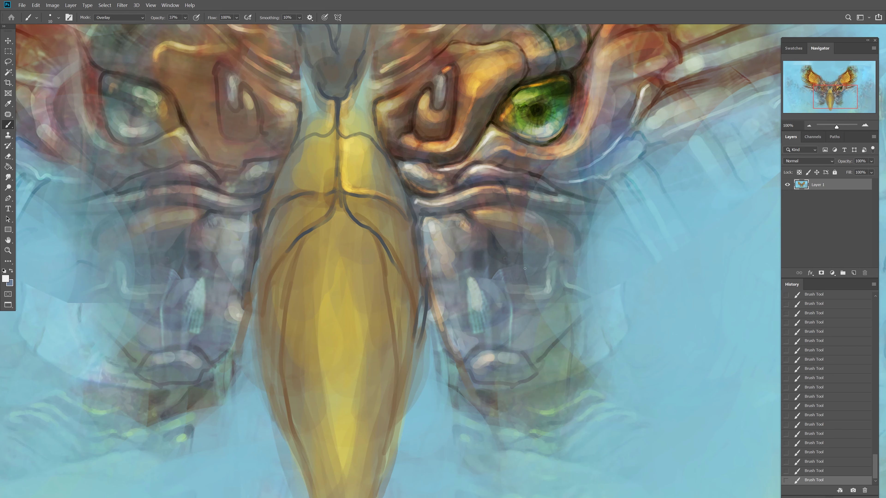
{"action": "mouse_move", "coordinate": [478, 213]}
{"action": "left_mouse_down"}
{"action": "mouse_move", "coordinate": [592, 230]}
{"action": "mouse_move", "coordinate": [589, 292]}
{"action": "mouse_move", "coordinate": [538, 307]}
{"action": "left_mouse_up"}
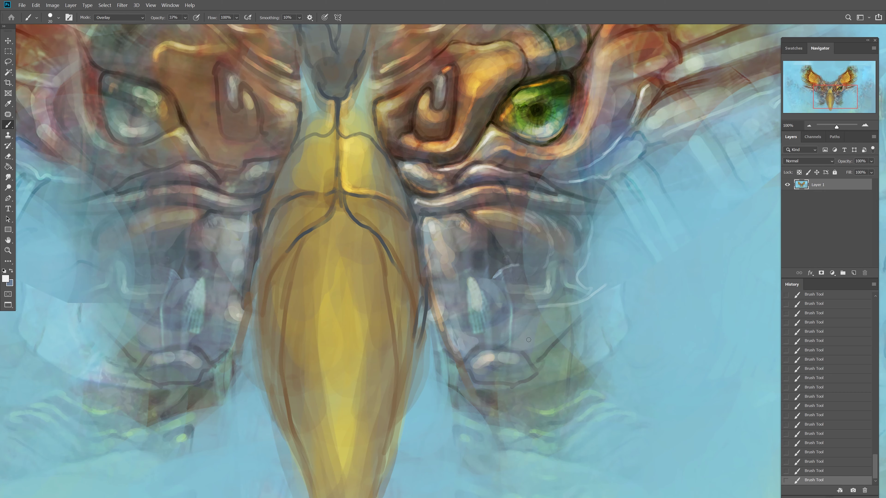
Step: Add broad light highlights to the plates beside the beak and the lower right plates
{"action": "key", "text": "bracketright"}
{"action": "key", "text": "bracketright"}
{"action": "key", "text": "bracketright"}
{"action": "mouse_move", "coordinate": [528, 340]}
{"action": "left_mouse_down"}
{"action": "mouse_move", "coordinate": [583, 305]}
{"action": "mouse_move", "coordinate": [479, 363]}
{"action": "mouse_move", "coordinate": [504, 329]}
{"action": "mouse_move", "coordinate": [492, 340]}
{"action": "mouse_move", "coordinate": [540, 347]}
{"action": "left_mouse_up"}
{"action": "key", "text": "bracketright"}
{"action": "left_click_drag", "start_coordinate": [476, 314], "coordinate": [465, 331]}
{"action": "mouse_move", "coordinate": [448, 288]}
{"action": "left_mouse_down"}
{"action": "mouse_move", "coordinate": [453, 343]}
{"action": "mouse_move", "coordinate": [466, 337]}
{"action": "left_mouse_up"}
{"action": "left_click_drag", "start_coordinate": [527, 403], "coordinate": [574, 397]}
{"action": "mouse_move", "coordinate": [560, 350]}
{"action": "left_mouse_down"}
{"action": "mouse_move", "coordinate": [555, 381]}
{"action": "mouse_move", "coordinate": [593, 344]}
{"action": "left_mouse_up"}
{"action": "mouse_move", "coordinate": [613, 307]}
{"action": "left_mouse_down"}
{"action": "mouse_move", "coordinate": [614, 345]}
{"action": "mouse_move", "coordinate": [561, 378]}
{"action": "mouse_move", "coordinate": [618, 336]}
{"action": "left_mouse_up"}
Step: Add thin diagonal highlights right of the beak, then pan to the right wing and green eye
{"action": "key", "text": "bracketleft"}
{"action": "key", "text": "bracketleft"}
{"action": "key", "text": "bracketleft"}
{"action": "key", "text": "bracketleft"}
{"action": "key", "text": "bracketleft"}
{"action": "mouse_move", "coordinate": [509, 347]}
{"action": "left_mouse_down"}
{"action": "mouse_move", "coordinate": [525, 332]}
{"action": "mouse_move", "coordinate": [558, 325]}
{"action": "mouse_move", "coordinate": [498, 343]}
{"action": "mouse_move", "coordinate": [475, 363]}
{"action": "mouse_move", "coordinate": [469, 283]}
{"action": "left_mouse_up"}
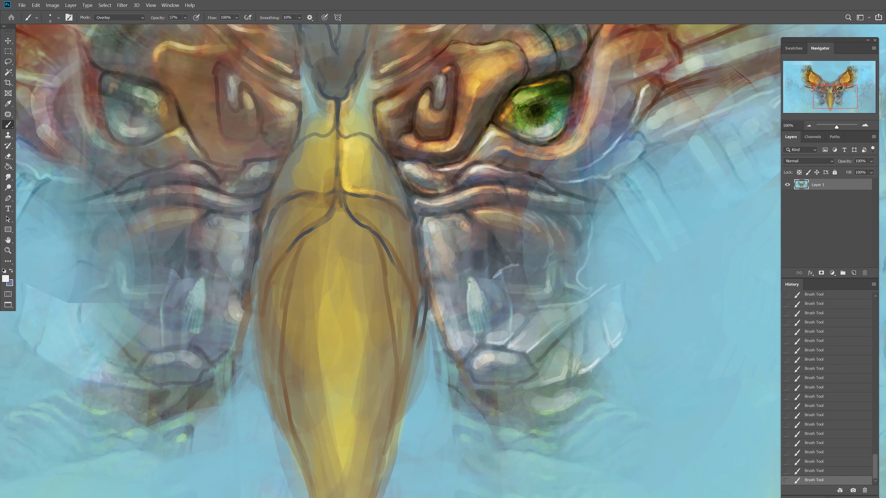
{"action": "right_click", "coordinate": [476, 282]}
{"action": "left_click_drag", "start_coordinate": [483, 191], "coordinate": [278, 248]}
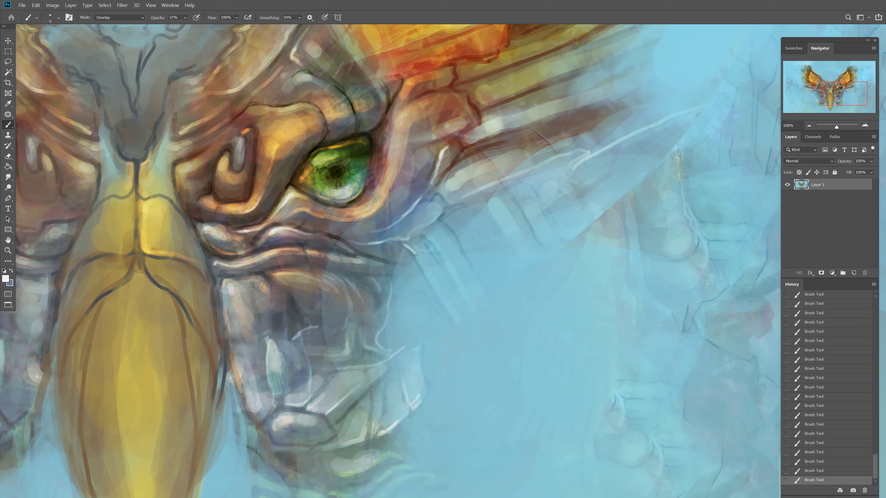
Step: Paint pale Overlay highlight strokes right of the beak and across the lower armor plates
{"action": "left_click_drag", "start_coordinate": [416, 255], "coordinate": [439, 294]}
{"action": "left_click_drag", "start_coordinate": [426, 234], "coordinate": [464, 292]}
{"action": "left_click_drag", "start_coordinate": [442, 218], "coordinate": [489, 296]}
{"action": "left_click_drag", "start_coordinate": [449, 319], "coordinate": [465, 316]}
{"action": "left_click_drag", "start_coordinate": [521, 203], "coordinate": [541, 237]}
{"action": "left_click_drag", "start_coordinate": [530, 183], "coordinate": [550, 205]}
{"action": "left_click_drag", "start_coordinate": [502, 185], "coordinate": [513, 192]}
{"action": "mouse_move", "coordinate": [481, 199]}
{"action": "left_mouse_down"}
{"action": "mouse_move", "coordinate": [447, 211]}
{"action": "mouse_move", "coordinate": [475, 166]}
{"action": "left_mouse_up"}
Step: Add short curved pale highlights along the lower plate ridges near the beak tip
{"action": "left_click_drag", "start_coordinate": [434, 213], "coordinate": [570, 25]}
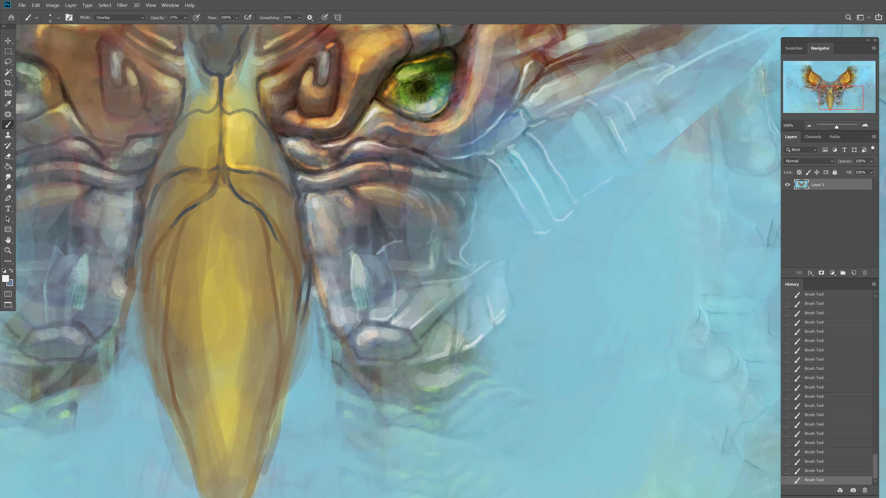
{"action": "left_click_drag", "start_coordinate": [547, 289], "coordinate": [501, 311]}
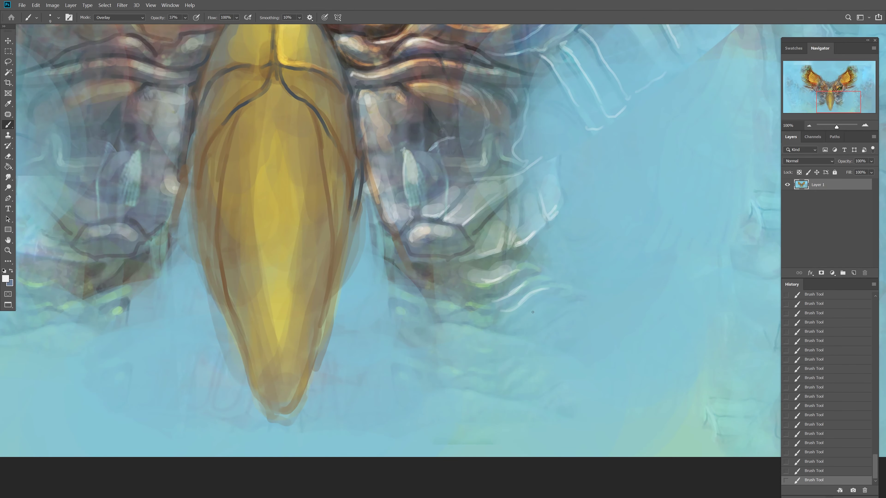
{"action": "mouse_move", "coordinate": [393, 301]}
{"action": "left_mouse_down"}
{"action": "mouse_move", "coordinate": [398, 313]}
{"action": "mouse_move", "coordinate": [454, 326]}
{"action": "left_mouse_up"}
{"action": "left_click_drag", "start_coordinate": [451, 320], "coordinate": [480, 312]}
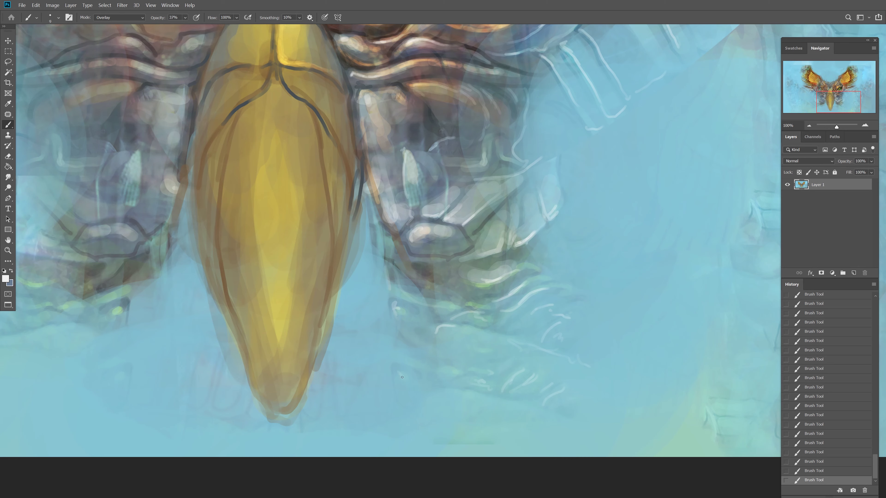
{"action": "left_click_drag", "start_coordinate": [460, 342], "coordinate": [492, 339]}
{"action": "left_click_drag", "start_coordinate": [483, 352], "coordinate": [491, 353]}
Step: Swap to dark teal with a larger brush and softly shade the lower right armor
{"action": "key", "text": "x"}
{"action": "key", "text": "bracketright"}
{"action": "key", "text": "bracketright"}
{"action": "key", "text": "bracketright"}
{"action": "key", "text": "bracketright"}
{"action": "key", "text": "bracketright"}
{"action": "key", "text": "bracketright"}
{"action": "key", "text": "bracketright"}
{"action": "key", "text": "bracketright"}
{"action": "key", "text": "bracketright"}
{"action": "mouse_move", "coordinate": [578, 341]}
{"action": "left_mouse_down"}
{"action": "mouse_move", "coordinate": [485, 297]}
{"action": "mouse_move", "coordinate": [415, 300]}
{"action": "mouse_move", "coordinate": [523, 306]}
{"action": "left_mouse_up"}
{"action": "mouse_move", "coordinate": [455, 223]}
{"action": "left_mouse_down"}
{"action": "mouse_move", "coordinate": [514, 253]}
{"action": "mouse_move", "coordinate": [436, 236]}
{"action": "left_mouse_up"}
Step: Set the brush Mode to Normal and dab darker teal shading over the lower right plates
{"action": "left_click", "coordinate": [118, 17]}
{"action": "left_click", "coordinate": [104, 19]}
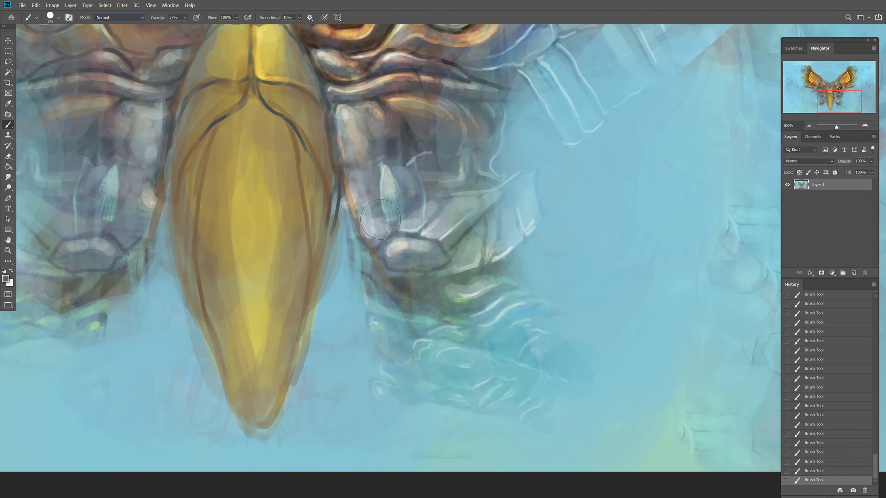
{"action": "key", "text": "bracketright"}
{"action": "key", "text": "bracketright"}
{"action": "key", "text": "bracketright"}
{"action": "mouse_move", "coordinate": [475, 324]}
{"action": "left_mouse_down"}
{"action": "mouse_move", "coordinate": [502, 352]}
{"action": "mouse_move", "coordinate": [540, 324]}
{"action": "mouse_move", "coordinate": [626, 386]}
{"action": "left_mouse_up"}
{"action": "key", "text": "bracketright"}
{"action": "mouse_move", "coordinate": [586, 406]}
{"action": "left_mouse_down"}
{"action": "mouse_move", "coordinate": [390, 369]}
{"action": "mouse_move", "coordinate": [468, 400]}
{"action": "left_mouse_up"}
Step: With a smaller brush, add darker strokes across the lower right armor plates
{"action": "key", "text": "bracketleft"}
{"action": "key", "text": "bracketleft"}
{"action": "key", "text": "bracketleft"}
{"action": "key", "text": "bracketleft"}
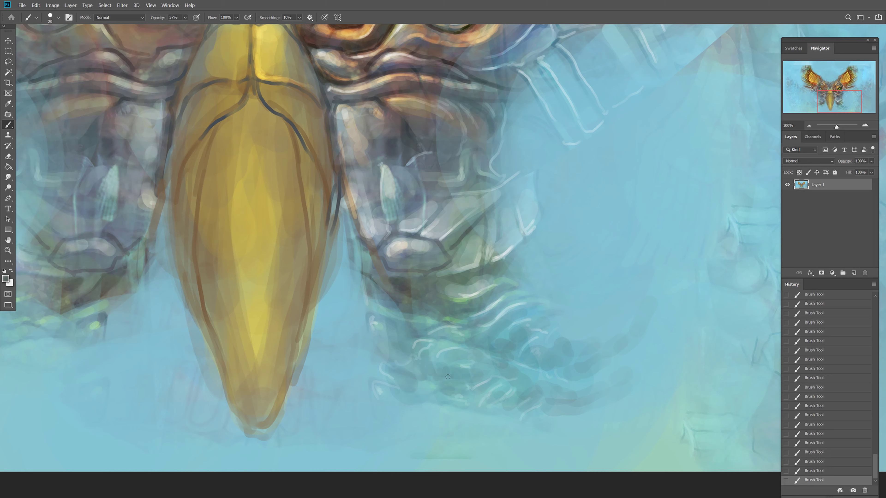
{"action": "key", "text": "bracketleft"}
{"action": "left_click_drag", "start_coordinate": [425, 370], "coordinate": [509, 416]}
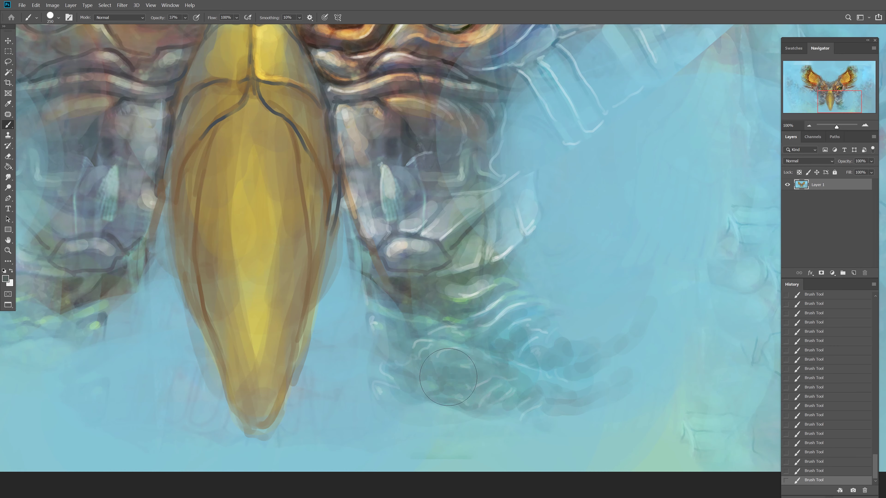
{"action": "left_click_drag", "start_coordinate": [539, 372], "coordinate": [605, 371]}
{"action": "left_click_drag", "start_coordinate": [533, 369], "coordinate": [496, 343]}
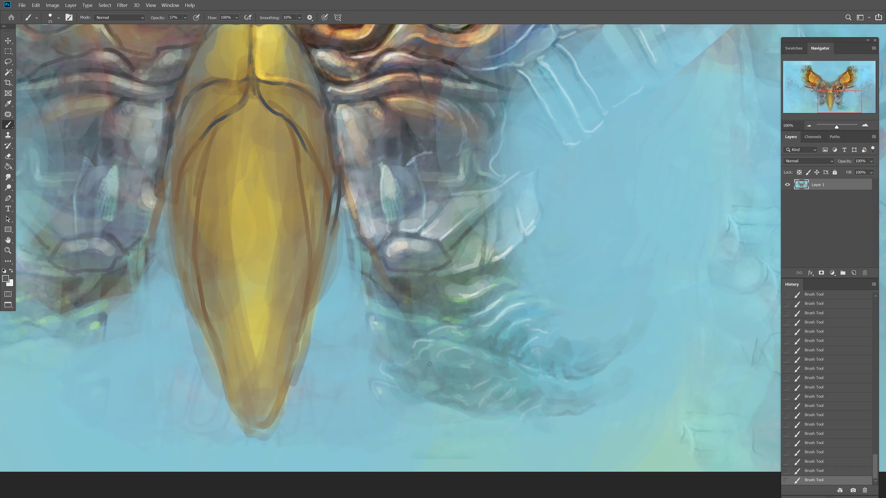
{"action": "left_click_drag", "start_coordinate": [509, 233], "coordinate": [587, 391]}
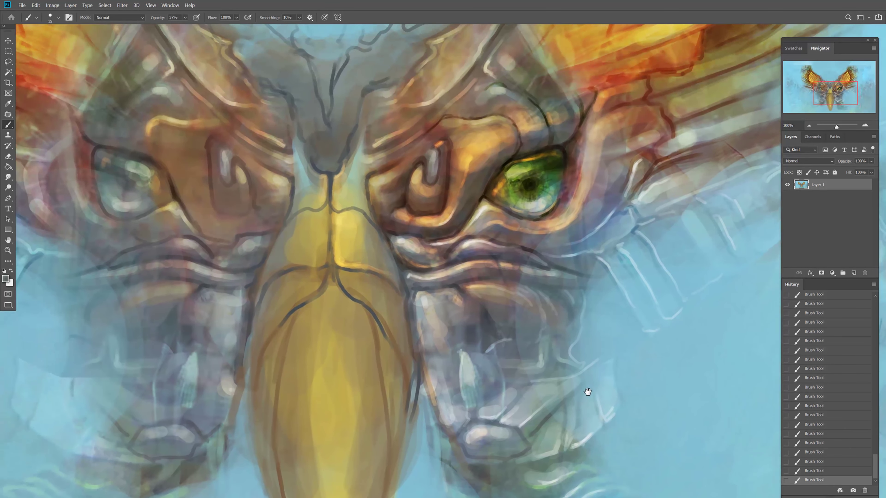
{"action": "scroll", "coordinate": [588, 391], "scroll_direction": "down", "scroll_amount": 5}
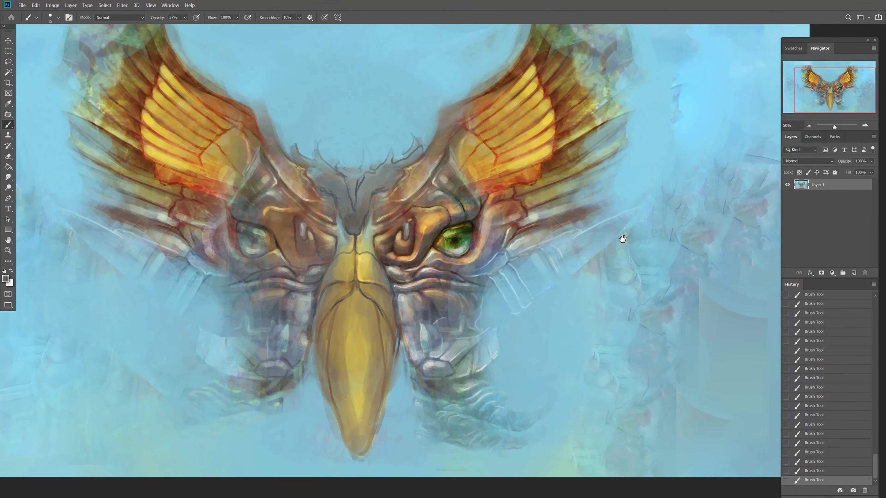
Step: Sample the right wing's brown and extend the right wing tip with translucent brown strokes
{"action": "mouse_move", "coordinate": [632, 174]}
{"action": "left_mouse_down"}
{"action": "mouse_move", "coordinate": [609, 265]}
{"action": "mouse_move", "coordinate": [622, 275]}
{"action": "mouse_move", "coordinate": [593, 198]}
{"action": "left_mouse_up"}
{"action": "key", "text": "i"}
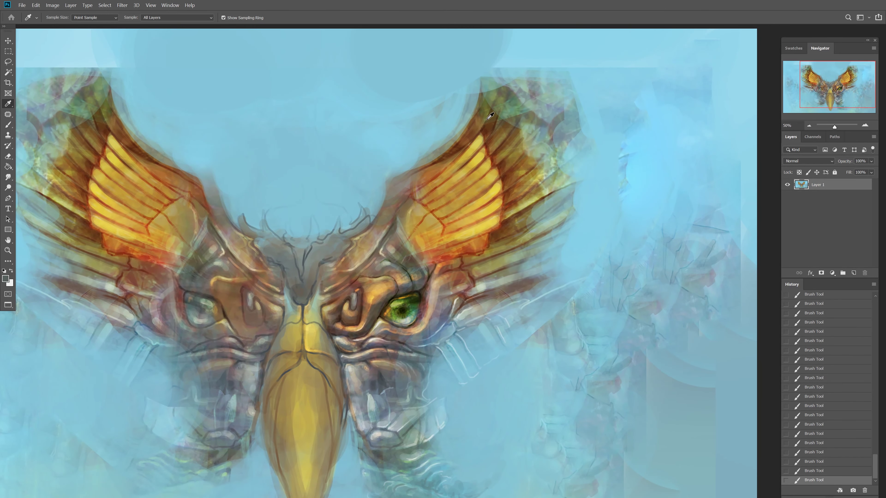
{"action": "left_click", "coordinate": [490, 117]}
{"action": "key", "text": "b"}
{"action": "left_click_drag", "start_coordinate": [487, 72], "coordinate": [483, 43]}
{"action": "mouse_move", "coordinate": [485, 84]}
{"action": "left_mouse_down"}
{"action": "mouse_move", "coordinate": [494, 99]}
{"action": "mouse_move", "coordinate": [499, 55]}
{"action": "left_mouse_up"}
{"action": "mouse_move", "coordinate": [516, 91]}
{"action": "left_mouse_down"}
{"action": "mouse_move", "coordinate": [516, 47]}
{"action": "mouse_move", "coordinate": [533, 146]}
{"action": "left_mouse_up"}
{"action": "mouse_move", "coordinate": [544, 105]}
{"action": "left_mouse_down"}
{"action": "mouse_move", "coordinate": [554, 110]}
{"action": "mouse_move", "coordinate": [534, 180]}
{"action": "mouse_move", "coordinate": [535, 58]}
{"action": "mouse_move", "coordinate": [523, 56]}
{"action": "left_mouse_up"}
{"action": "left_click_drag", "start_coordinate": [508, 115], "coordinate": [508, 56]}
{"action": "mouse_move", "coordinate": [493, 89]}
{"action": "left_mouse_down"}
{"action": "mouse_move", "coordinate": [492, 49]}
{"action": "mouse_move", "coordinate": [491, 75]}
{"action": "left_mouse_up"}
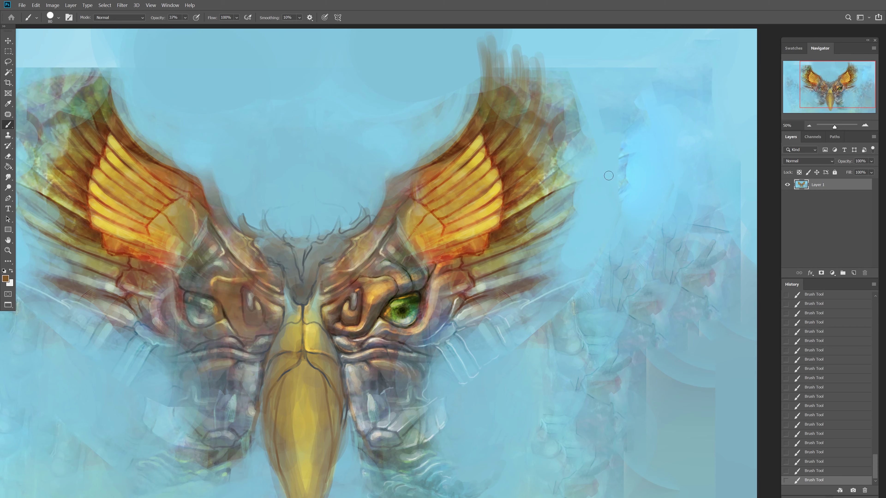
Step: Sample the light-blue background colour and enlarge the brush greatly
{"action": "left_click", "coordinate": [601, 192], "text": "alt"}
{"action": "key", "text": "bracketright"}
{"action": "key", "text": "bracketright"}
{"action": "key", "text": "bracketright"}
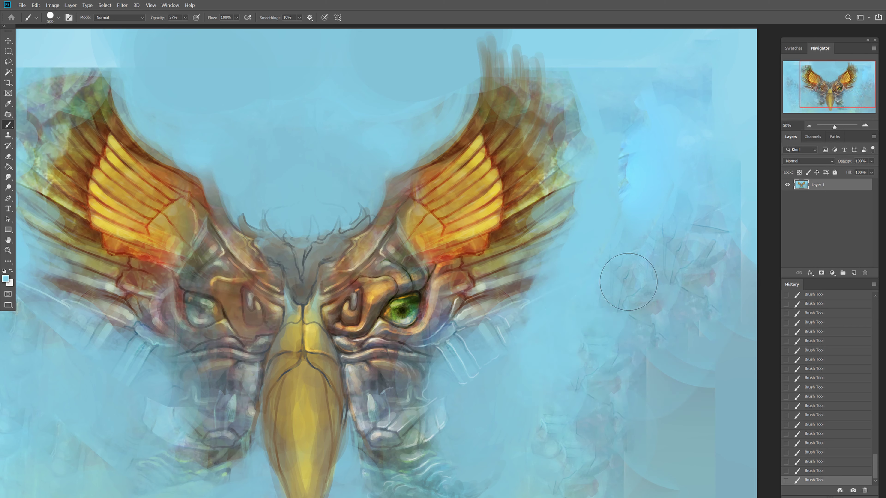
{"action": "key", "text": "bracketright"}
{"action": "key", "text": "bracketright"}
{"action": "key", "text": "bracketright"}
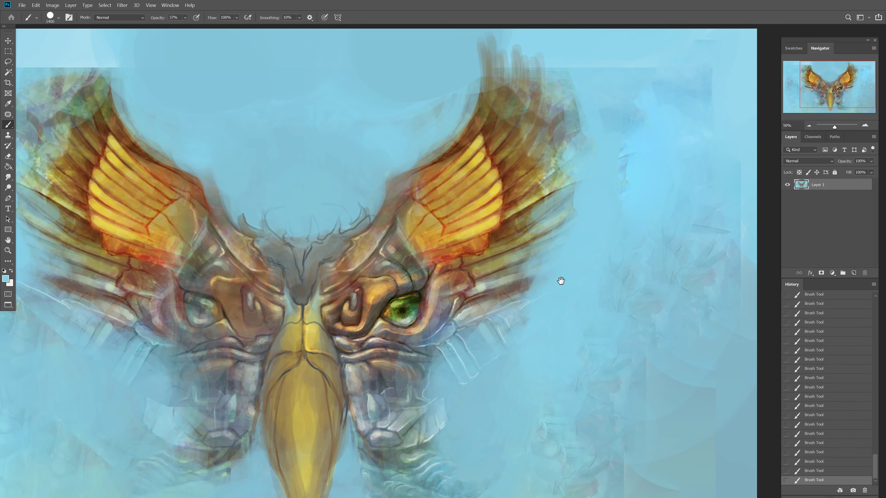
{"action": "left_click_drag", "start_coordinate": [559, 279], "coordinate": [650, 216]}
{"action": "left_click", "coordinate": [865, 125]}
{"action": "left_click", "coordinate": [809, 127]}
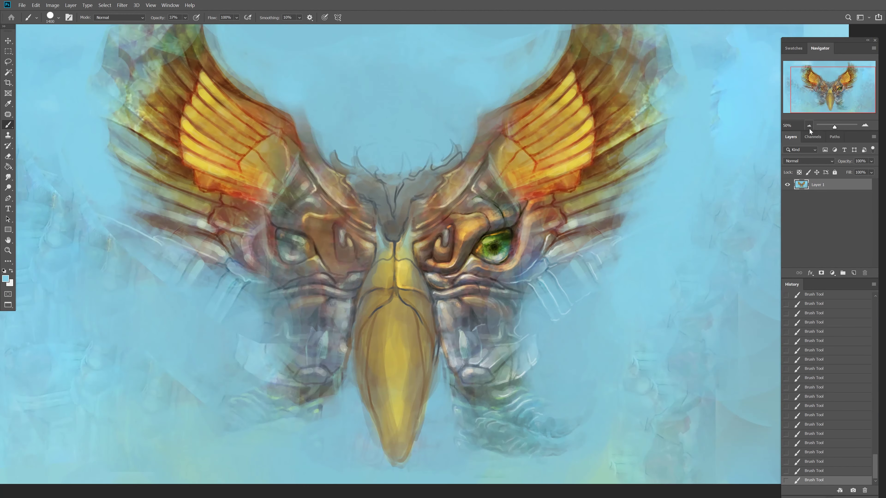
Step: Set the painting colour to pale cream ddd4aa and use a small brush
{"action": "key", "text": "x"}
{"action": "left_click", "coordinate": [6, 278]}
{"action": "left_click", "coordinate": [41, 272]}
{"action": "key", "text": "Return"}
{"action": "left_click", "coordinate": [864, 125]}
{"action": "key", "text": "bracketleft"}
{"action": "key", "text": "bracketleft"}
{"action": "key", "text": "bracketleft"}
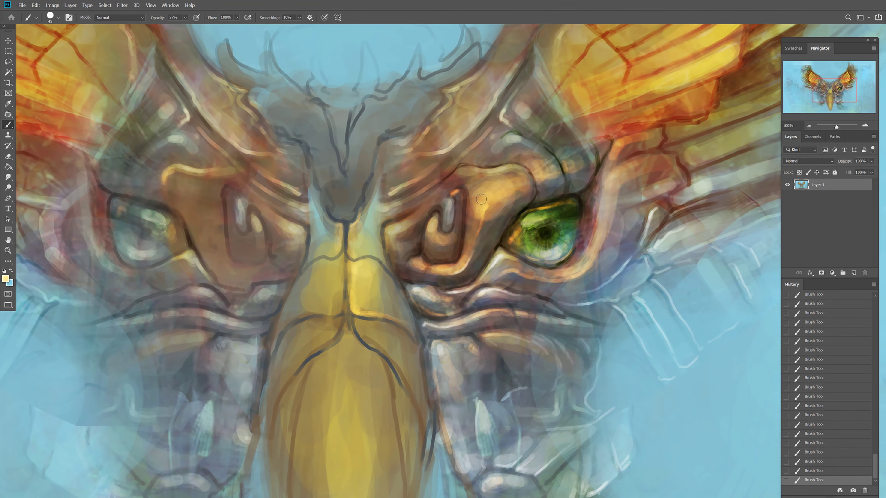
{"action": "key", "text": "bracketright"}
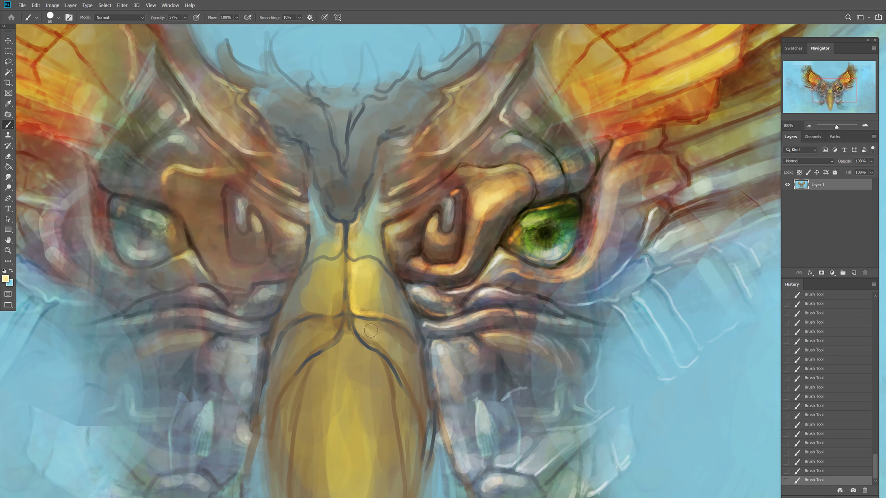
Step: Paint thin cream highlights along the beak's edges and down its centre
{"action": "left_click_drag", "start_coordinate": [376, 329], "coordinate": [366, 326]}
{"action": "key", "text": "bracketleft"}
{"action": "key", "text": "bracketleft"}
{"action": "key", "text": "bracketleft"}
{"action": "left_click_drag", "start_coordinate": [385, 364], "coordinate": [398, 397]}
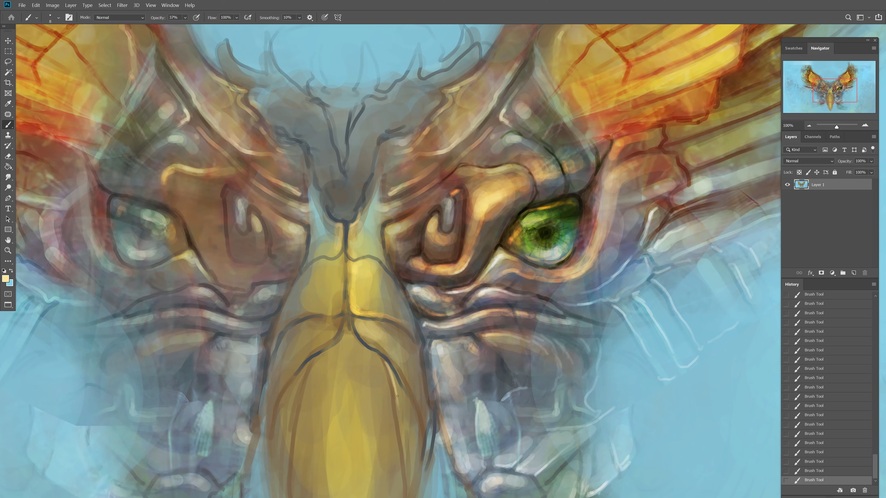
{"action": "key", "text": "bracketright"}
{"action": "key", "text": "bracketright"}
{"action": "key", "text": "bracketright"}
{"action": "left_click_drag", "start_coordinate": [354, 374], "coordinate": [352, 362]}
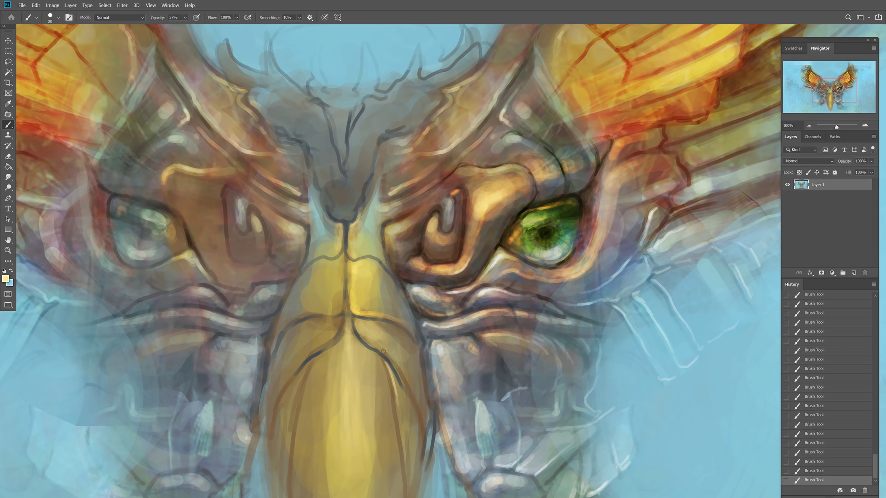
{"action": "left_click_drag", "start_coordinate": [371, 344], "coordinate": [401, 371]}
Step: Highlight the brow ridge, cheek and upper lid around the green eye socket
{"action": "mouse_move", "coordinate": [386, 150]}
{"action": "left_mouse_down"}
{"action": "mouse_move", "coordinate": [408, 129]}
{"action": "mouse_move", "coordinate": [375, 176]}
{"action": "mouse_move", "coordinate": [389, 181]}
{"action": "mouse_move", "coordinate": [381, 202]}
{"action": "mouse_move", "coordinate": [395, 220]}
{"action": "mouse_move", "coordinate": [471, 170]}
{"action": "left_mouse_up"}
{"action": "left_click_drag", "start_coordinate": [390, 215], "coordinate": [440, 185]}
{"action": "mouse_move", "coordinate": [435, 237]}
{"action": "left_mouse_down"}
{"action": "mouse_move", "coordinate": [431, 272]}
{"action": "mouse_move", "coordinate": [460, 220]}
{"action": "left_mouse_up"}
{"action": "key", "text": "bracketleft"}
{"action": "key", "text": "bracketleft"}
{"action": "key", "text": "bracketleft"}
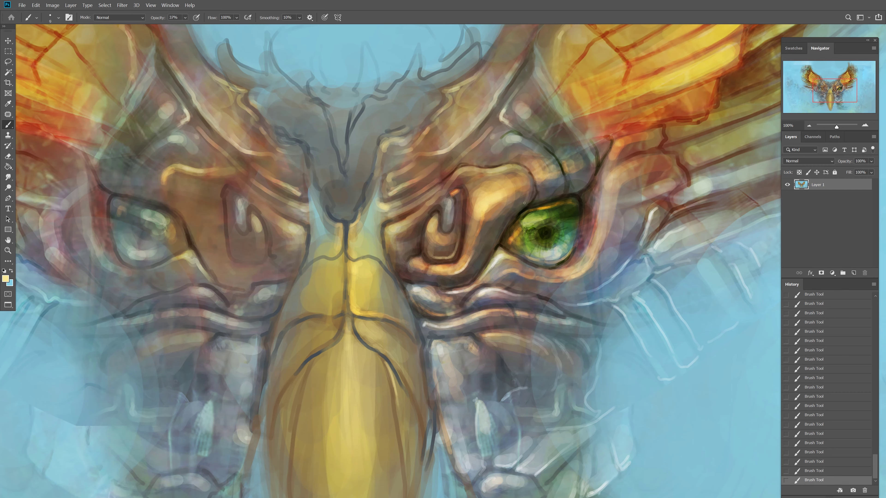
{"action": "left_click_drag", "start_coordinate": [524, 203], "coordinate": [488, 261]}
{"action": "mouse_move", "coordinate": [506, 228]}
{"action": "left_mouse_down"}
{"action": "mouse_move", "coordinate": [524, 204]}
{"action": "mouse_move", "coordinate": [562, 192]}
{"action": "left_mouse_up"}
{"action": "key", "text": "ctrl+minus"}
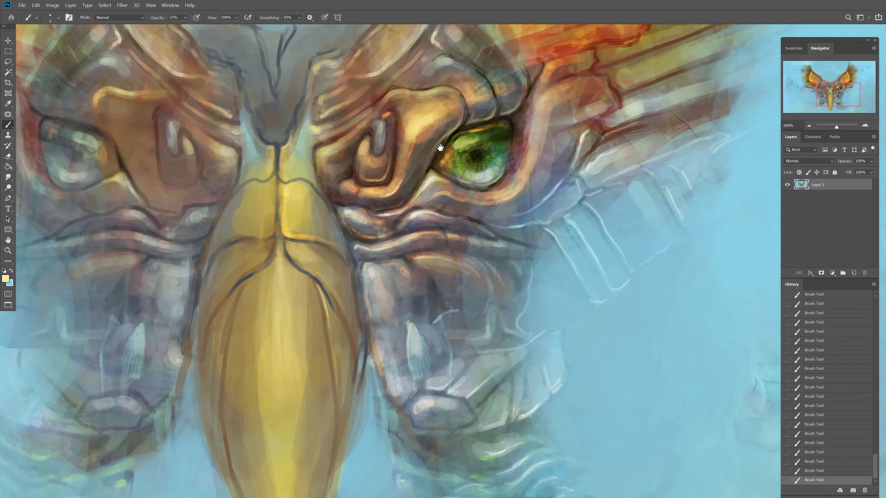
{"action": "left_click", "coordinate": [808, 125]}
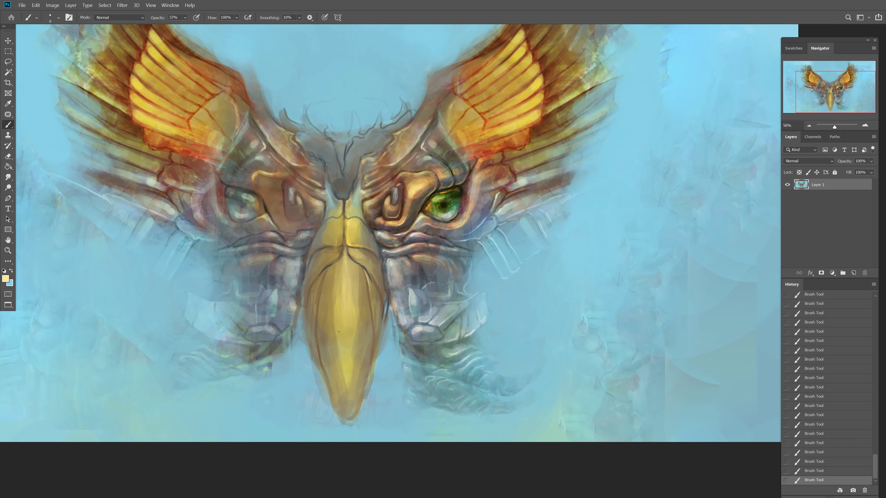
Step: Darken the green eye's pupil and add light paint near the top of the beak
{"action": "left_click_drag", "start_coordinate": [350, 268], "coordinate": [412, 270]}
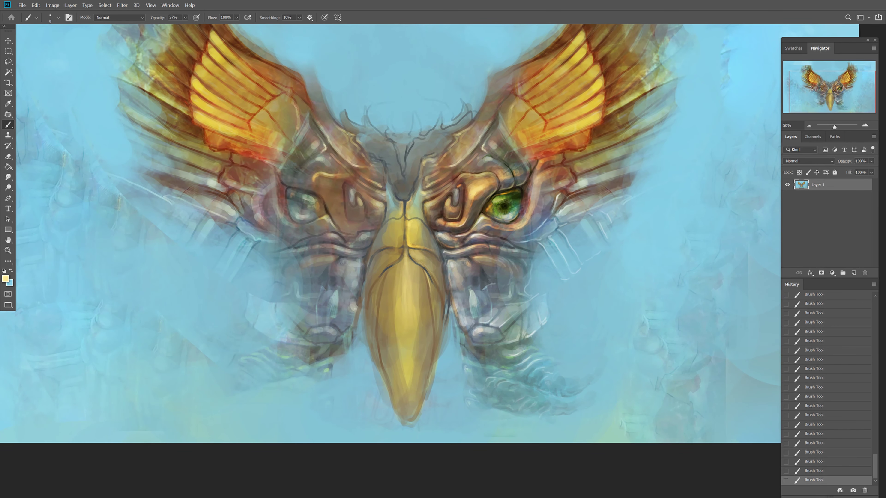
{"action": "key", "text": "bracketright"}
{"action": "key", "text": "bracketright"}
{"action": "left_click_drag", "start_coordinate": [504, 206], "coordinate": [513, 204]}
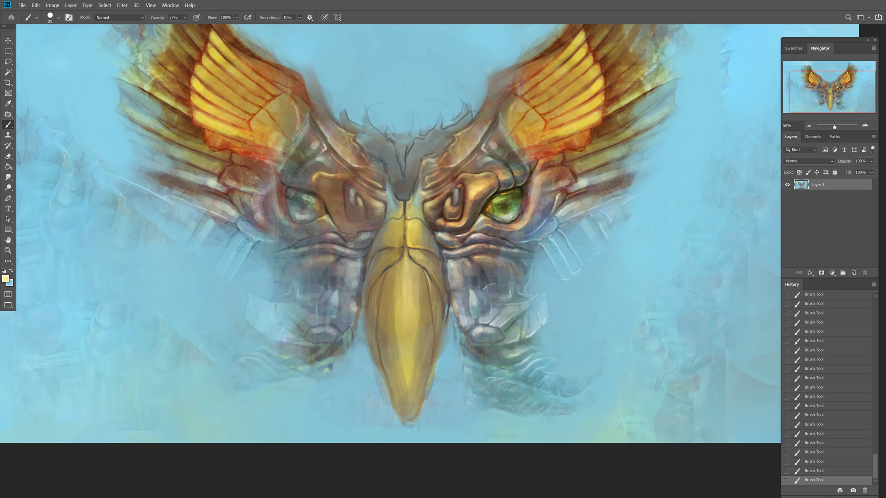
{"action": "left_click_drag", "start_coordinate": [412, 208], "coordinate": [417, 210]}
{"action": "key", "text": "bracketright"}
{"action": "key", "text": "bracketright"}
{"action": "key", "text": "bracketright"}
Step: Pick a near-white colour and paint highlights on the plates beside the beak
{"action": "scroll", "coordinate": [446, 265], "scroll_direction": "up", "scroll_amount": 2}
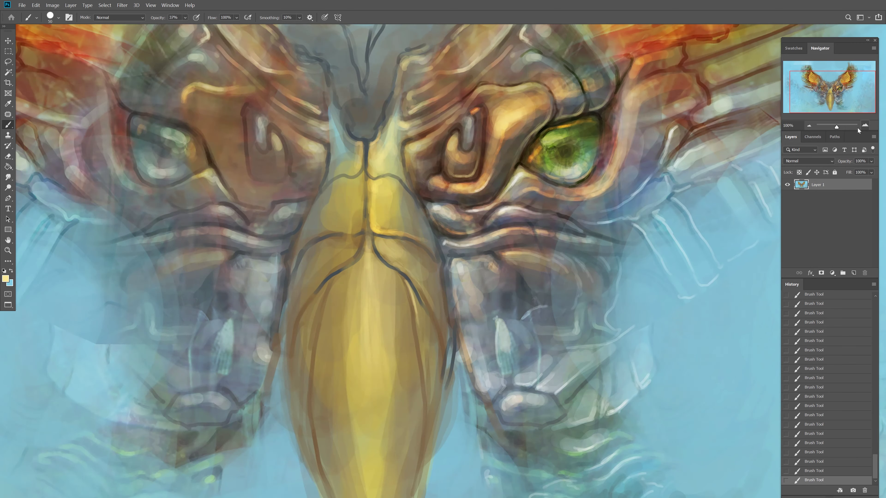
{"action": "left_click_drag", "start_coordinate": [440, 272], "coordinate": [316, 175]}
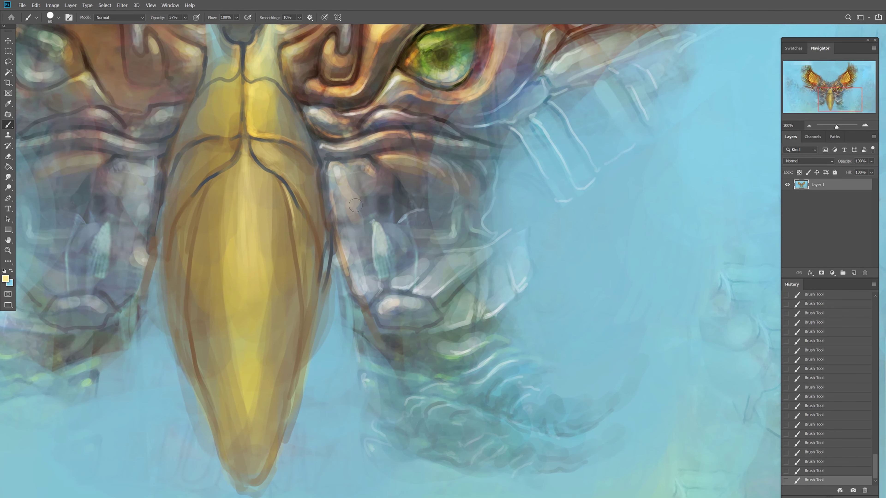
{"action": "key", "text": "bracketleft"}
{"action": "key", "text": "bracketleft"}
{"action": "key", "text": "bracketleft"}
{"action": "key", "text": "bracketright"}
{"action": "key", "text": "bracketright"}
{"action": "left_click", "coordinate": [337, 169], "text": "alt"}
{"action": "left_click_drag", "start_coordinate": [365, 182], "coordinate": [367, 187]}
{"action": "left_click_drag", "start_coordinate": [333, 192], "coordinate": [340, 220]}
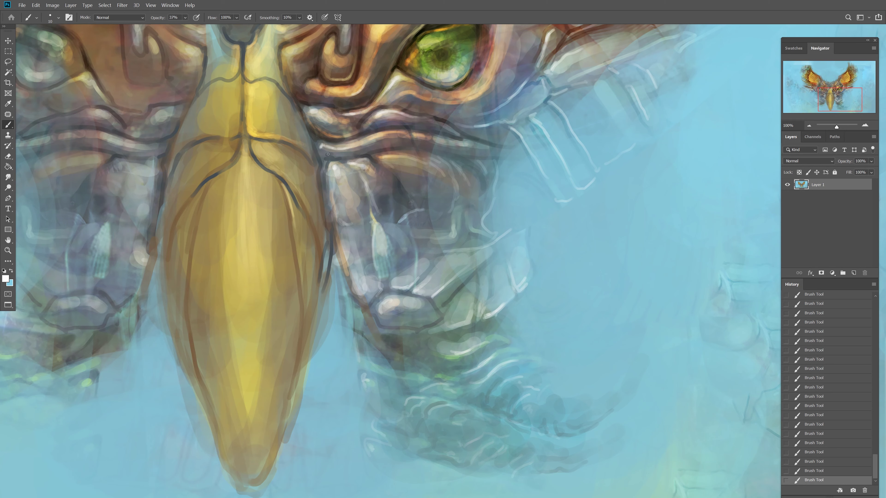
{"action": "mouse_move", "coordinate": [328, 154]}
{"action": "left_mouse_down"}
{"action": "mouse_move", "coordinate": [378, 158]}
{"action": "mouse_move", "coordinate": [416, 135]}
{"action": "left_mouse_up"}
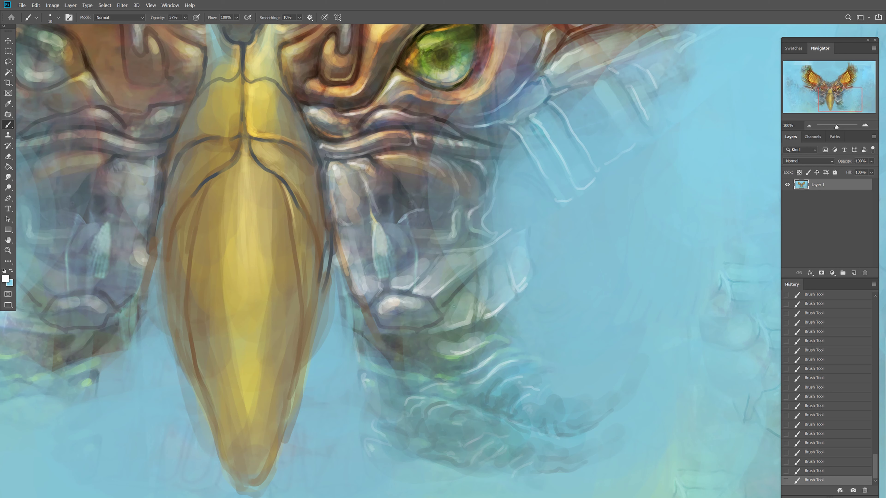
Step: Paint curved near-white highlights on the lower right armor and lower plates
{"action": "mouse_move", "coordinate": [405, 350]}
{"action": "left_mouse_down"}
{"action": "mouse_move", "coordinate": [453, 358]}
{"action": "mouse_move", "coordinate": [490, 341]}
{"action": "left_mouse_up"}
{"action": "mouse_move", "coordinate": [432, 369]}
{"action": "left_mouse_down"}
{"action": "mouse_move", "coordinate": [468, 374]}
{"action": "mouse_move", "coordinate": [500, 392]}
{"action": "left_mouse_up"}
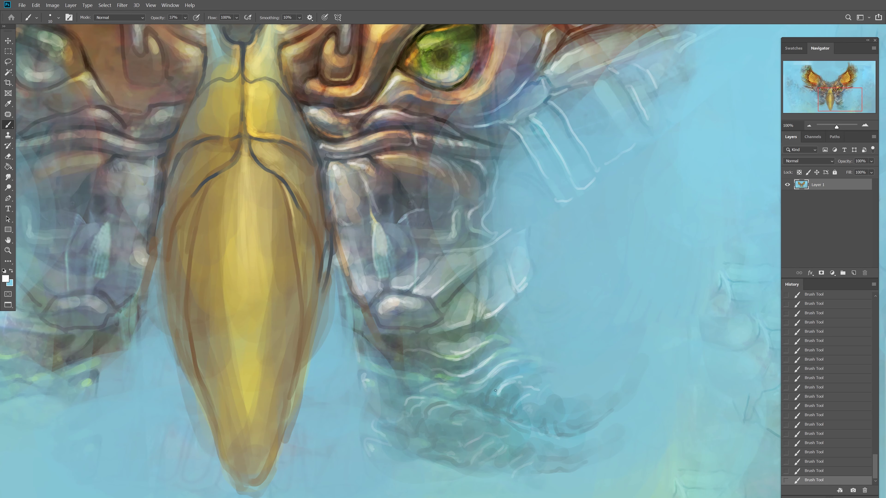
{"action": "mouse_move", "coordinate": [378, 183]}
{"action": "left_mouse_down"}
{"action": "mouse_move", "coordinate": [394, 214]}
{"action": "mouse_move", "coordinate": [408, 209]}
{"action": "left_mouse_up"}
{"action": "mouse_move", "coordinate": [398, 172]}
{"action": "left_mouse_down"}
{"action": "mouse_move", "coordinate": [425, 205]}
{"action": "mouse_move", "coordinate": [448, 206]}
{"action": "left_mouse_up"}
{"action": "left_click_drag", "start_coordinate": [450, 199], "coordinate": [440, 217]}
Step: Switch the painting colour to a dark teal and set the brush size back to 20
{"action": "key", "text": "x"}
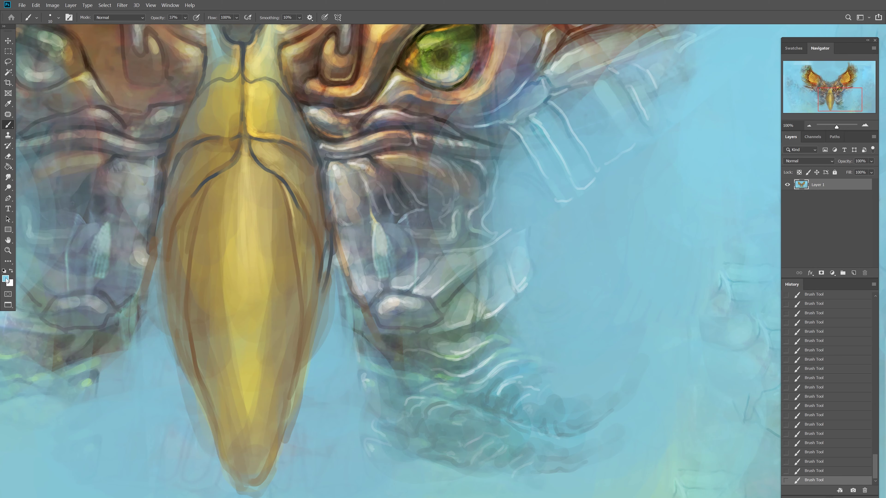
{"action": "left_click", "coordinate": [5, 279]}
{"action": "left_click_drag", "start_coordinate": [36, 317], "coordinate": [47, 314]}
{"action": "left_click", "coordinate": [197, 256]}
{"action": "key", "text": "bracketright"}
{"action": "key", "text": "bracketright"}
{"action": "key", "text": "bracketright"}
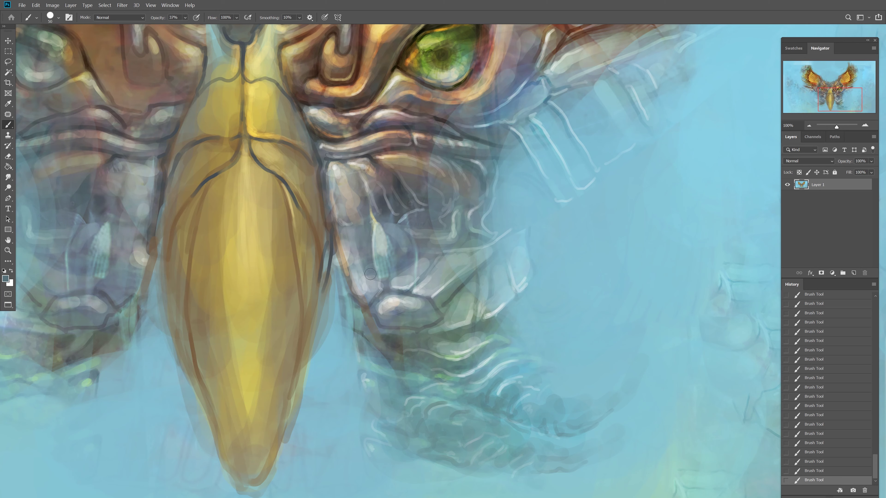
{"action": "key", "text": "bracketleft"}
{"action": "key", "text": "bracketleft"}
{"action": "key", "text": "bracketleft"}
Step: Set the brush to Overlay mode at 96% opacity with a darker paint colour
{"action": "left_click", "coordinate": [118, 18]}
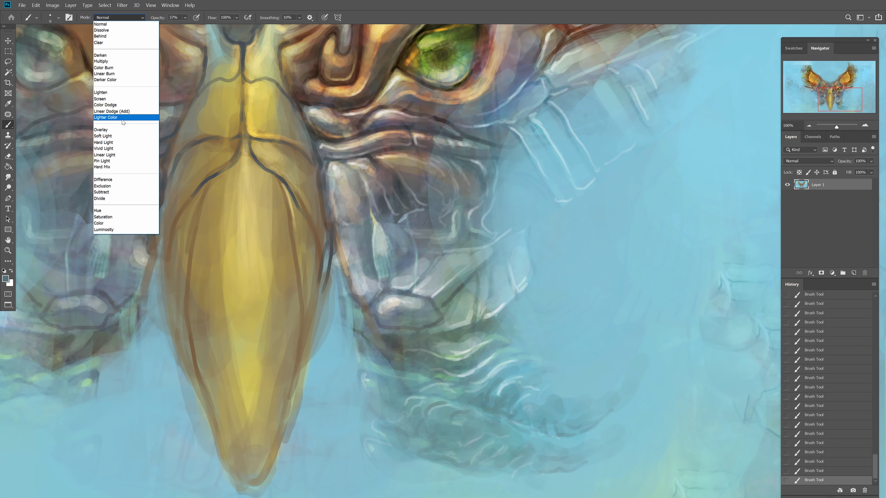
{"action": "left_click", "coordinate": [115, 120]}
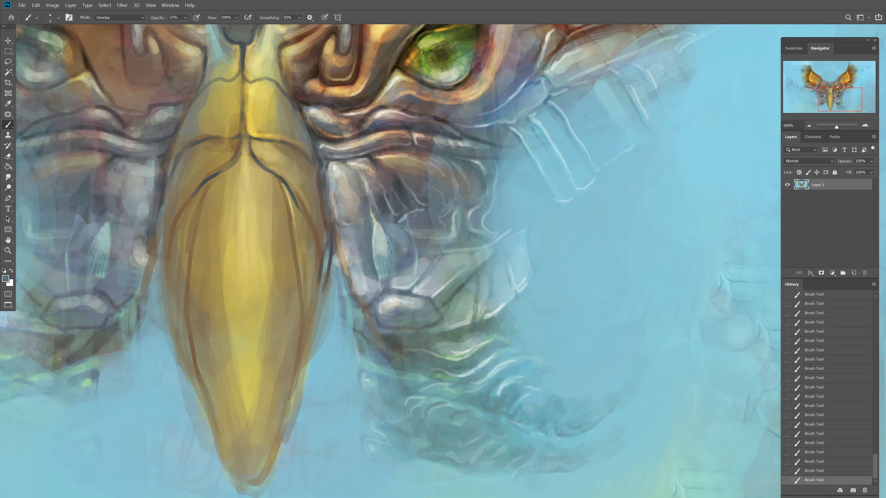
{"action": "key", "text": "9"}
{"action": "key", "text": "6"}
{"action": "left_click", "coordinate": [6, 278]}
{"action": "left_click", "coordinate": [34, 333]}
{"action": "left_click", "coordinate": [198, 253]}
Step: Outline the curved plate edges and upper plate contour with dark strokes
{"action": "mouse_move", "coordinate": [389, 279]}
{"action": "left_mouse_down"}
{"action": "mouse_move", "coordinate": [402, 292]}
{"action": "mouse_move", "coordinate": [360, 223]}
{"action": "mouse_move", "coordinate": [374, 268]}
{"action": "left_mouse_up"}
{"action": "left_click_drag", "start_coordinate": [379, 212], "coordinate": [392, 223]}
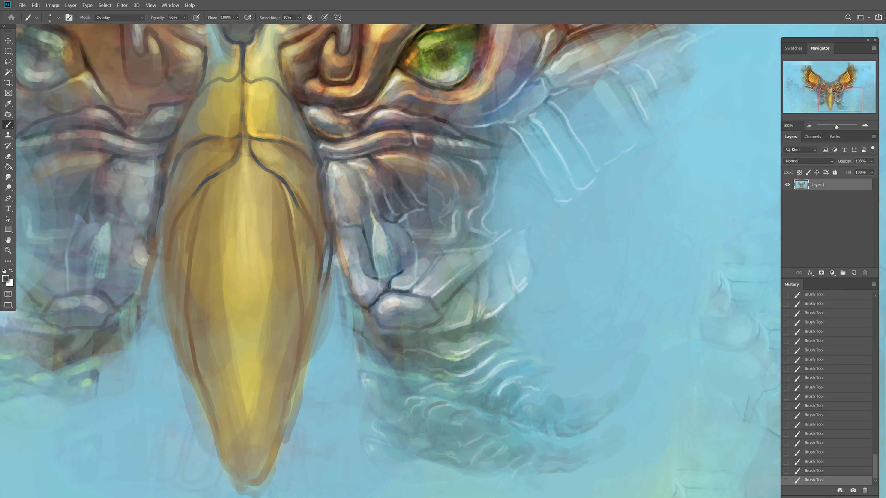
{"action": "mouse_move", "coordinate": [402, 272]}
{"action": "left_mouse_down"}
{"action": "mouse_move", "coordinate": [466, 237]}
{"action": "mouse_move", "coordinate": [465, 217]}
{"action": "left_mouse_up"}
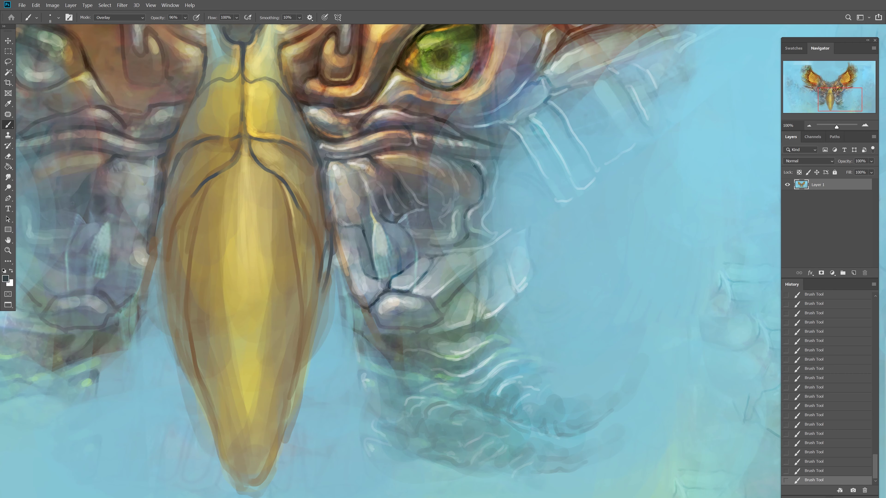
{"action": "left_click_drag", "start_coordinate": [431, 151], "coordinate": [478, 158]}
{"action": "mouse_move", "coordinate": [423, 149]}
{"action": "left_mouse_down"}
{"action": "mouse_move", "coordinate": [381, 151]}
{"action": "mouse_move", "coordinate": [437, 185]}
{"action": "mouse_move", "coordinate": [441, 226]}
{"action": "mouse_move", "coordinate": [415, 254]}
{"action": "mouse_move", "coordinate": [448, 256]}
{"action": "left_mouse_up"}
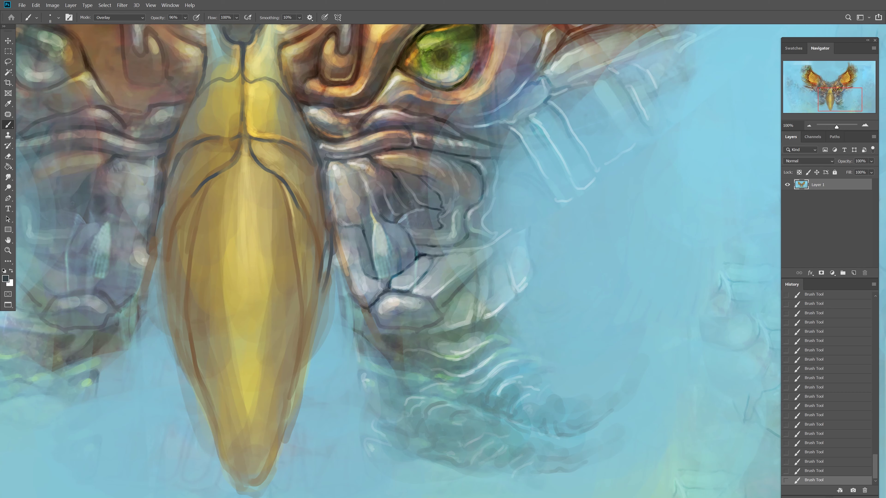
Step: Shade the lower plates, trace the rounded plate's edge and add dark teal creases
{"action": "key", "text": "bracketright"}
{"action": "key", "text": "bracketright"}
{"action": "key", "text": "bracketright"}
{"action": "mouse_move", "coordinate": [398, 319]}
{"action": "left_mouse_down"}
{"action": "mouse_move", "coordinate": [434, 318]}
{"action": "mouse_move", "coordinate": [454, 293]}
{"action": "mouse_move", "coordinate": [438, 321]}
{"action": "left_mouse_up"}
{"action": "key", "text": "bracketleft"}
{"action": "key", "text": "bracketleft"}
{"action": "key", "text": "bracketleft"}
{"action": "mouse_move", "coordinate": [372, 312]}
{"action": "left_mouse_down"}
{"action": "mouse_move", "coordinate": [399, 325]}
{"action": "mouse_move", "coordinate": [474, 319]}
{"action": "mouse_move", "coordinate": [479, 266]}
{"action": "mouse_move", "coordinate": [497, 249]}
{"action": "mouse_move", "coordinate": [519, 291]}
{"action": "mouse_move", "coordinate": [534, 217]}
{"action": "left_mouse_up"}
{"action": "left_click_drag", "start_coordinate": [486, 302], "coordinate": [456, 365]}
{"action": "key", "text": "bracketright"}
{"action": "key", "text": "bracketright"}
{"action": "mouse_move", "coordinate": [516, 353]}
{"action": "left_mouse_down"}
{"action": "mouse_move", "coordinate": [461, 382]}
{"action": "mouse_move", "coordinate": [454, 398]}
{"action": "mouse_move", "coordinate": [488, 384]}
{"action": "mouse_move", "coordinate": [475, 398]}
{"action": "mouse_move", "coordinate": [483, 407]}
{"action": "mouse_move", "coordinate": [466, 402]}
{"action": "left_mouse_up"}
Step: Line the lower jaw plates with thin dark strokes and curves
{"action": "key", "text": "bracketleft"}
{"action": "key", "text": "bracketleft"}
{"action": "key", "text": "bracketleft"}
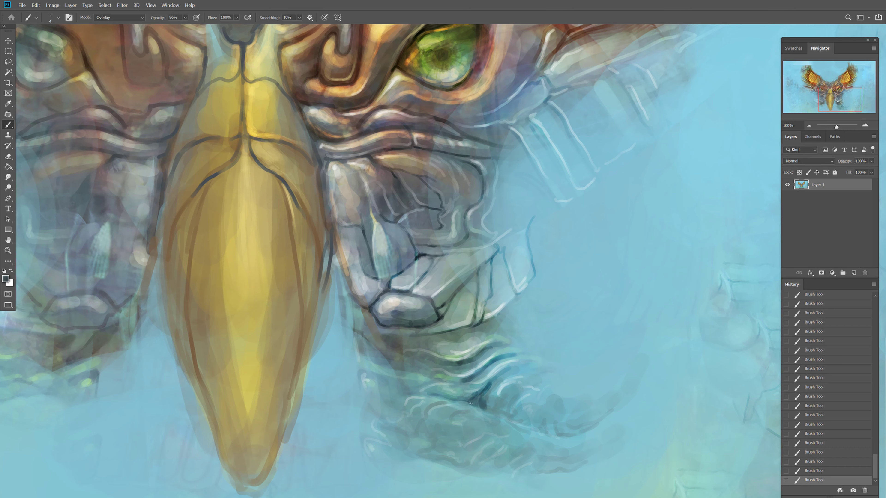
{"action": "mouse_move", "coordinate": [451, 364]}
{"action": "left_mouse_down"}
{"action": "mouse_move", "coordinate": [398, 352]}
{"action": "mouse_move", "coordinate": [427, 335]}
{"action": "left_mouse_up"}
{"action": "key", "text": "bracketright"}
{"action": "key", "text": "bracketright"}
{"action": "key", "text": "bracketright"}
{"action": "mouse_move", "coordinate": [367, 313]}
{"action": "left_mouse_down"}
{"action": "mouse_move", "coordinate": [386, 336]}
{"action": "mouse_move", "coordinate": [440, 363]}
{"action": "left_mouse_up"}
{"action": "left_click_drag", "start_coordinate": [404, 365], "coordinate": [451, 376]}
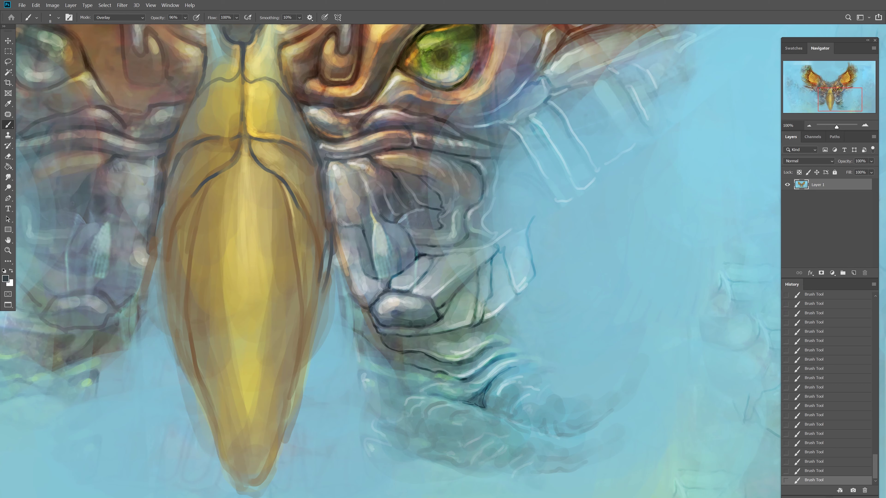
{"action": "left_click_drag", "start_coordinate": [507, 345], "coordinate": [484, 341]}
{"action": "left_click_drag", "start_coordinate": [507, 388], "coordinate": [503, 415]}
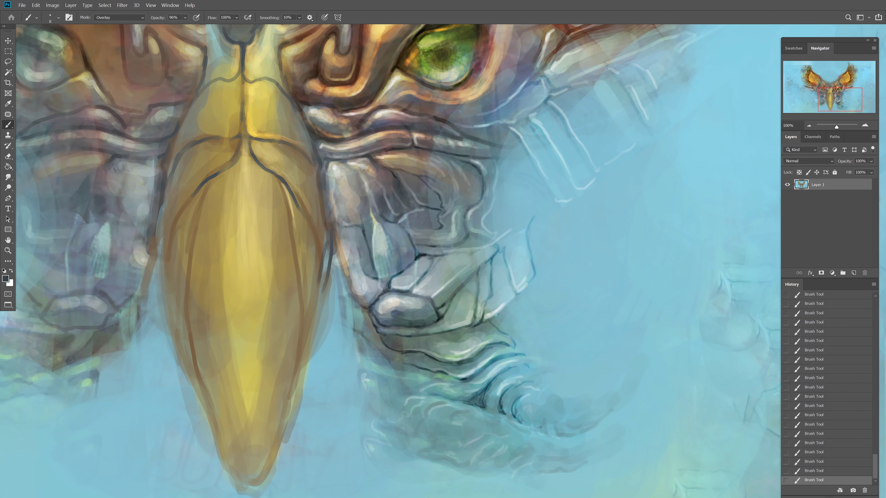
{"action": "left_click", "coordinate": [809, 125]}
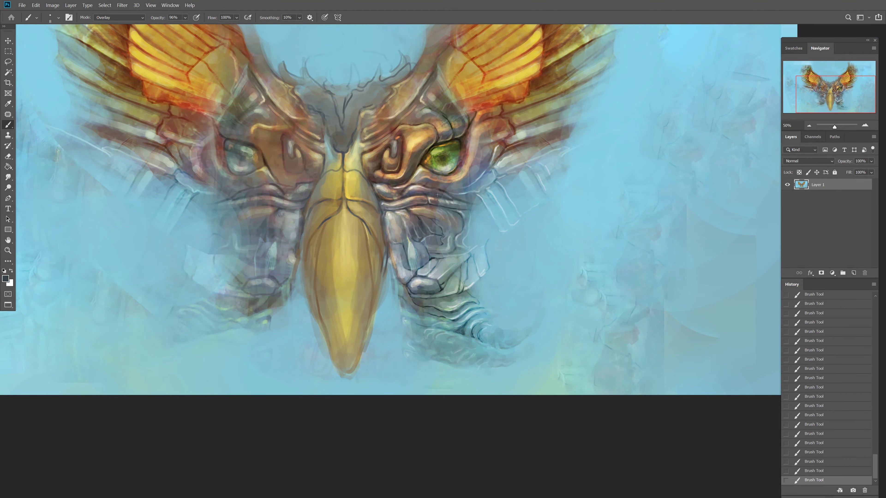
Step: Paint dark strokes along the red wing veins and around the eye socket
{"action": "scroll", "coordinate": [438, 195], "scroll_direction": "up", "scroll_amount": 5}
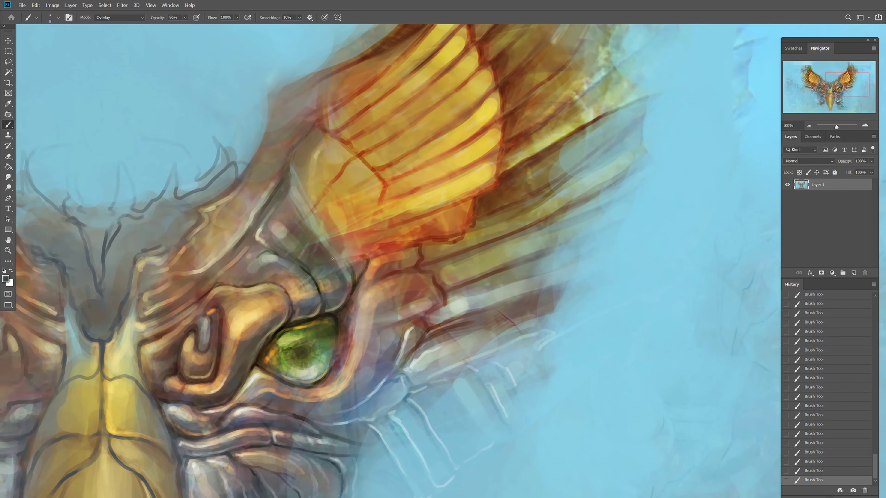
{"action": "left_click_drag", "start_coordinate": [306, 221], "coordinate": [281, 250]}
{"action": "left_click_drag", "start_coordinate": [366, 245], "coordinate": [363, 252]}
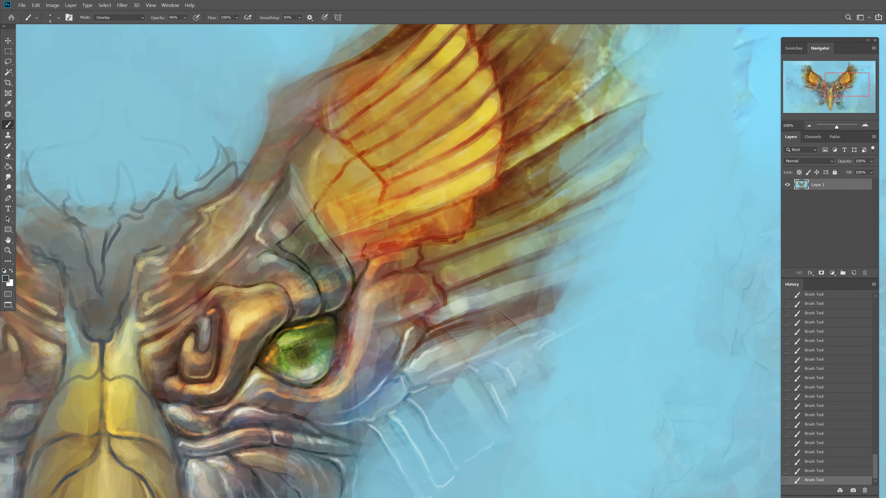
{"action": "left_click_drag", "start_coordinate": [384, 197], "coordinate": [379, 208]}
{"action": "left_click_drag", "start_coordinate": [420, 188], "coordinate": [433, 183]}
{"action": "left_click_drag", "start_coordinate": [372, 231], "coordinate": [408, 220]}
{"action": "mouse_move", "coordinate": [338, 244]}
{"action": "left_mouse_down"}
{"action": "mouse_move", "coordinate": [436, 219]}
{"action": "mouse_move", "coordinate": [417, 246]}
{"action": "mouse_move", "coordinate": [373, 259]}
{"action": "mouse_move", "coordinate": [425, 256]}
{"action": "left_mouse_up"}
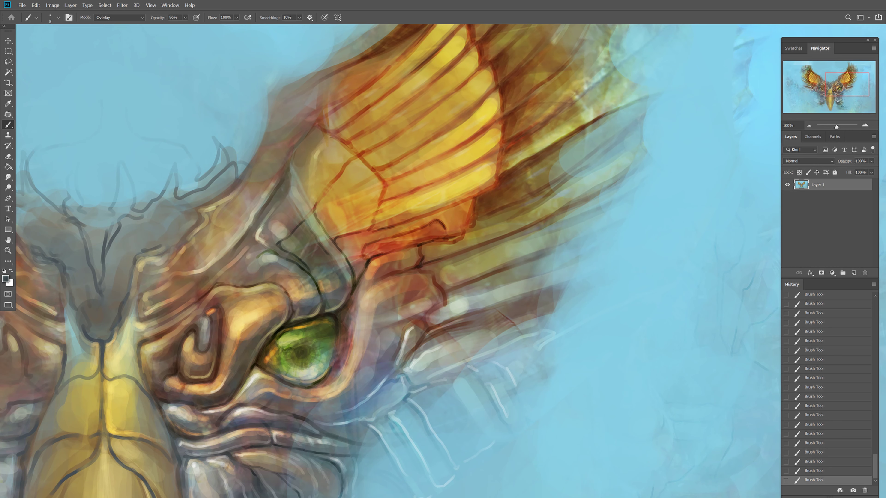
{"action": "left_click_drag", "start_coordinate": [316, 206], "coordinate": [330, 185]}
{"action": "mouse_move", "coordinate": [337, 130]}
{"action": "left_mouse_down"}
{"action": "mouse_move", "coordinate": [309, 185]}
{"action": "mouse_move", "coordinate": [312, 210]}
{"action": "mouse_move", "coordinate": [361, 161]}
{"action": "left_mouse_up"}
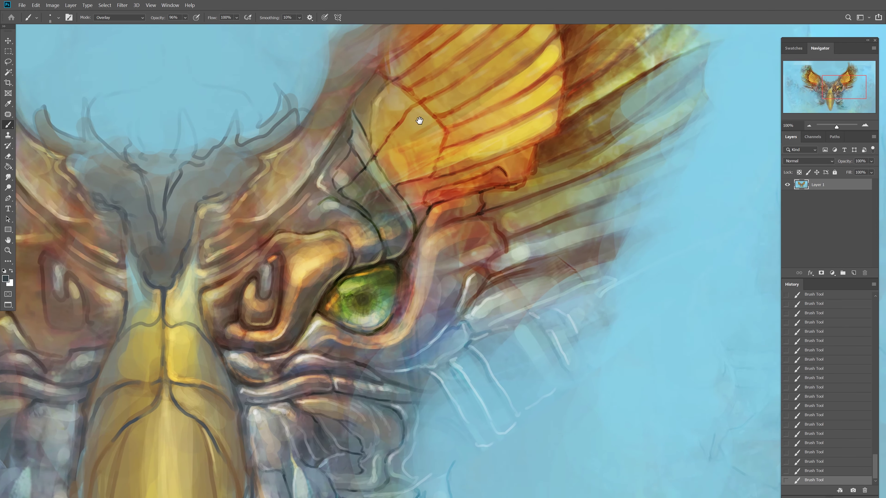
{"action": "mouse_move", "coordinate": [310, 223]}
{"action": "left_mouse_down"}
{"action": "mouse_move", "coordinate": [340, 177]}
{"action": "mouse_move", "coordinate": [219, 257]}
{"action": "mouse_move", "coordinate": [272, 230]}
{"action": "mouse_move", "coordinate": [302, 196]}
{"action": "left_mouse_up"}
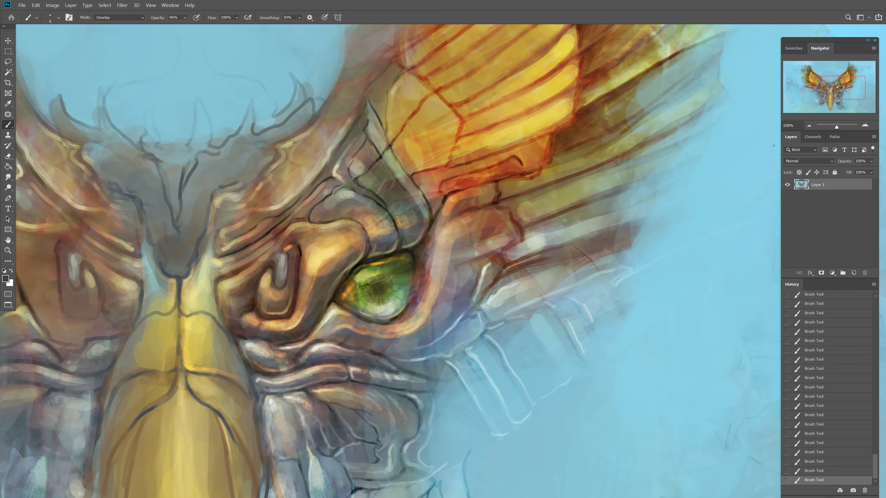
Step: Choose light blue as the paint colour in the Color Picker
{"action": "key", "text": "ctrl+minus"}
{"action": "key", "text": "ctrl+minus"}
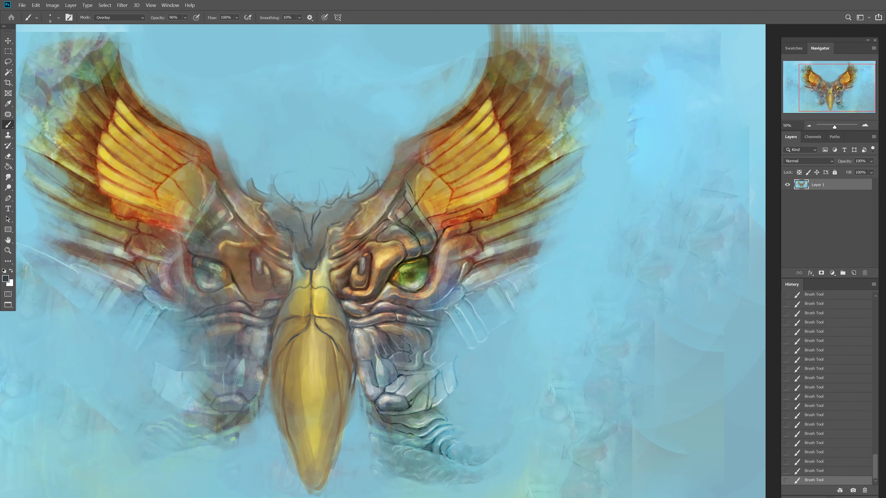
{"action": "left_click_drag", "start_coordinate": [834, 127], "coordinate": [836, 128]}
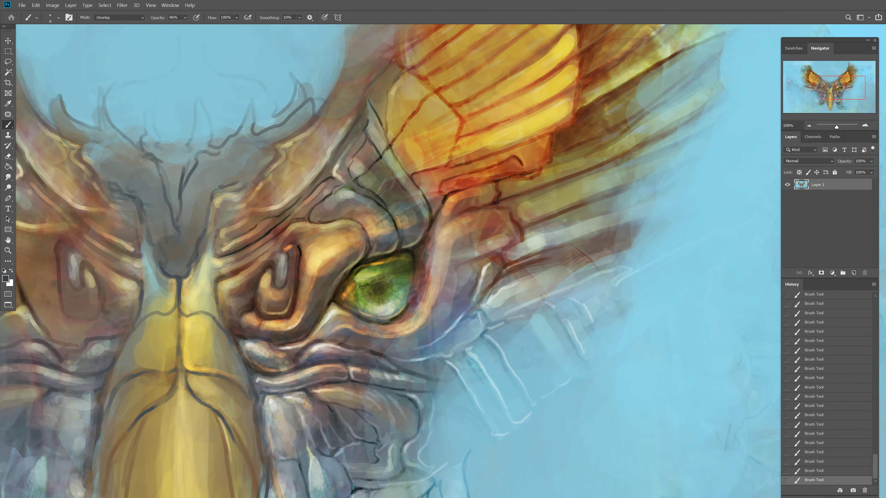
{"action": "left_click", "coordinate": [5, 279]}
{"action": "left_click", "coordinate": [41, 276]}
{"action": "left_click", "coordinate": [198, 254]}
Step: Paint pale blue highlights above the eye and along the vertical, diagonal and red wing lines
{"action": "key", "text": "bracketright"}
{"action": "key", "text": "bracketright"}
{"action": "key", "text": "bracketright"}
{"action": "left_click_drag", "start_coordinate": [362, 147], "coordinate": [389, 194]}
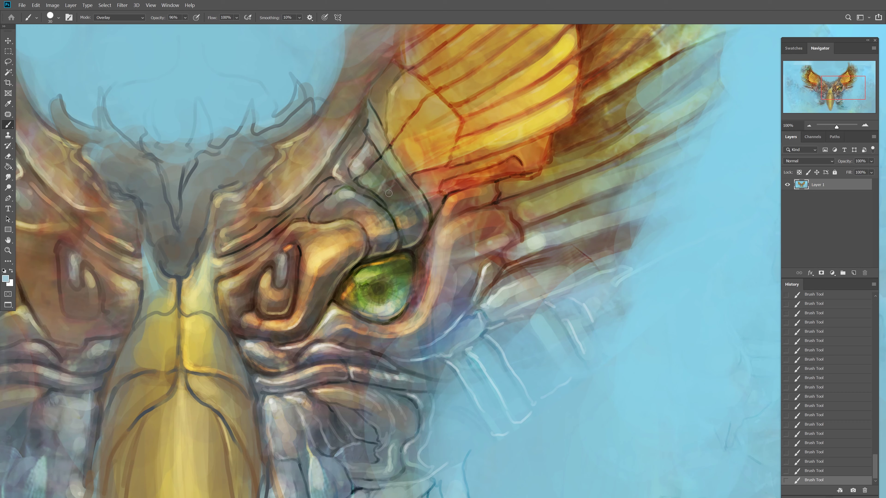
{"action": "key", "text": "bracketleft"}
{"action": "key", "text": "bracketleft"}
{"action": "key", "text": "bracketleft"}
{"action": "mouse_move", "coordinate": [390, 141]}
{"action": "left_mouse_down"}
{"action": "mouse_move", "coordinate": [388, 98]}
{"action": "mouse_move", "coordinate": [413, 118]}
{"action": "left_mouse_up"}
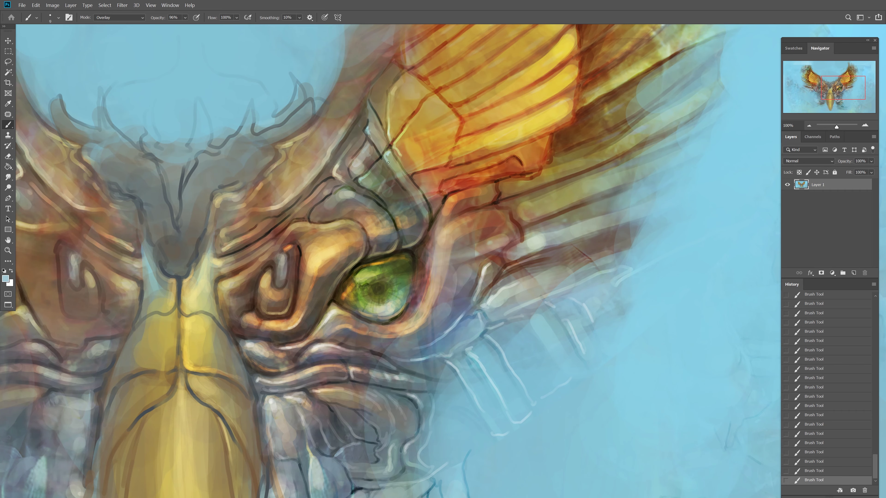
{"action": "left_click_drag", "start_coordinate": [350, 169], "coordinate": [388, 219]}
{"action": "mouse_move", "coordinate": [443, 188]}
{"action": "left_mouse_down"}
{"action": "mouse_move", "coordinate": [540, 162]}
{"action": "mouse_move", "coordinate": [528, 166]}
{"action": "left_mouse_up"}
{"action": "key", "text": "]"}
{"action": "key", "text": "]"}
{"action": "key", "text": "]"}
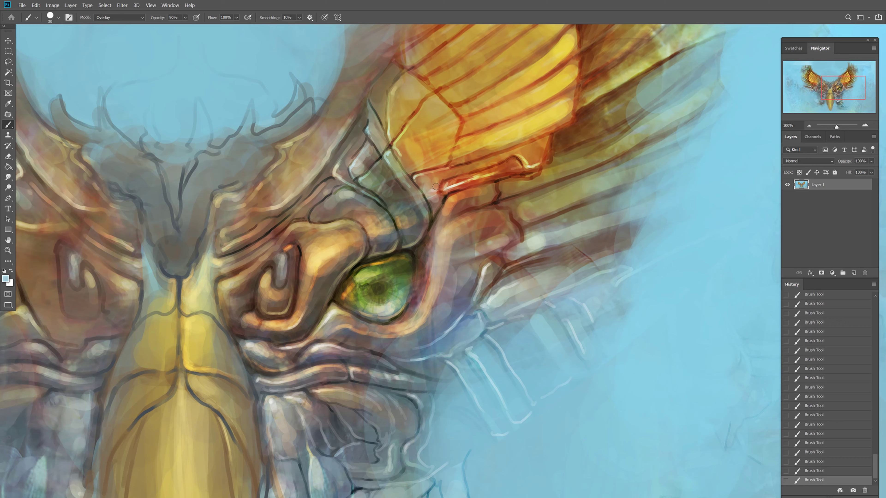
{"action": "left_click_drag", "start_coordinate": [436, 189], "coordinate": [512, 166]}
Step: Add bright bluish highlights to the green eye and the pale arc below it
{"action": "key", "text": "bracketleft"}
{"action": "key", "text": "bracketleft"}
{"action": "key", "text": "bracketleft"}
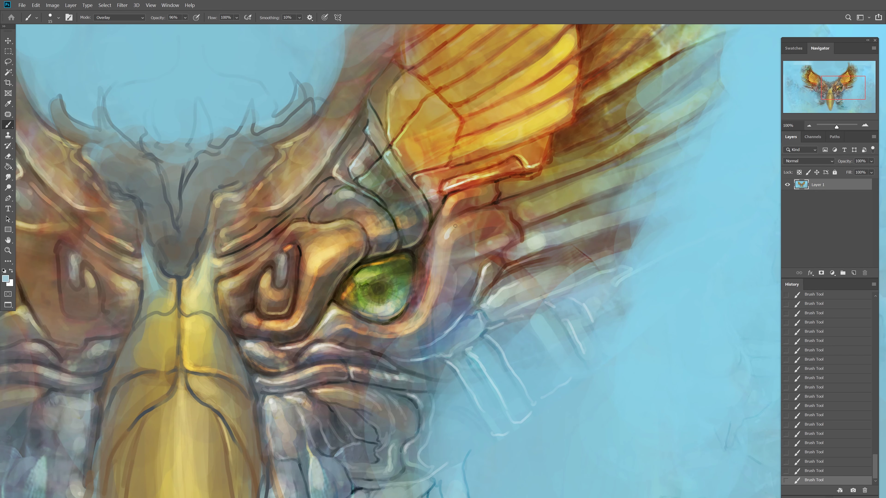
{"action": "left_click_drag", "start_coordinate": [424, 319], "coordinate": [407, 332]}
{"action": "mouse_move", "coordinate": [362, 278]}
{"action": "left_mouse_down"}
{"action": "mouse_move", "coordinate": [397, 268]}
{"action": "mouse_move", "coordinate": [408, 286]}
{"action": "mouse_move", "coordinate": [406, 275]}
{"action": "left_mouse_up"}
{"action": "key", "text": "bracketright"}
{"action": "key", "text": "bracketright"}
{"action": "key", "text": "bracketright"}
{"action": "key", "text": "bracketleft"}
{"action": "left_click_drag", "start_coordinate": [353, 329], "coordinate": [341, 335]}
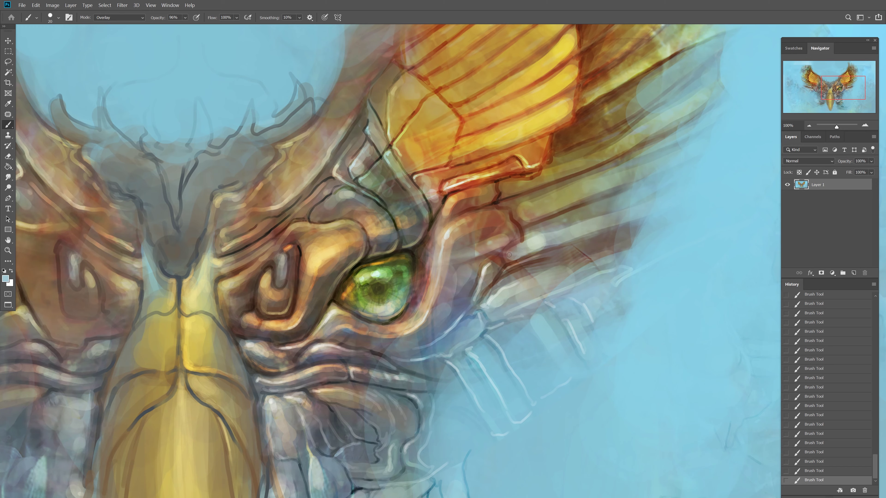
Step: Lighten the armour plates right of the eye and the wing ribs further out
{"action": "left_click_drag", "start_coordinate": [489, 301], "coordinate": [506, 318]}
{"action": "key", "text": "bracketleft"}
{"action": "key", "text": "bracketleft"}
{"action": "key", "text": "bracketleft"}
{"action": "mouse_move", "coordinate": [525, 272]}
{"action": "left_mouse_down"}
{"action": "mouse_move", "coordinate": [502, 283]}
{"action": "mouse_move", "coordinate": [549, 263]}
{"action": "mouse_move", "coordinate": [531, 239]}
{"action": "left_mouse_up"}
{"action": "left_click_drag", "start_coordinate": [515, 202], "coordinate": [562, 188]}
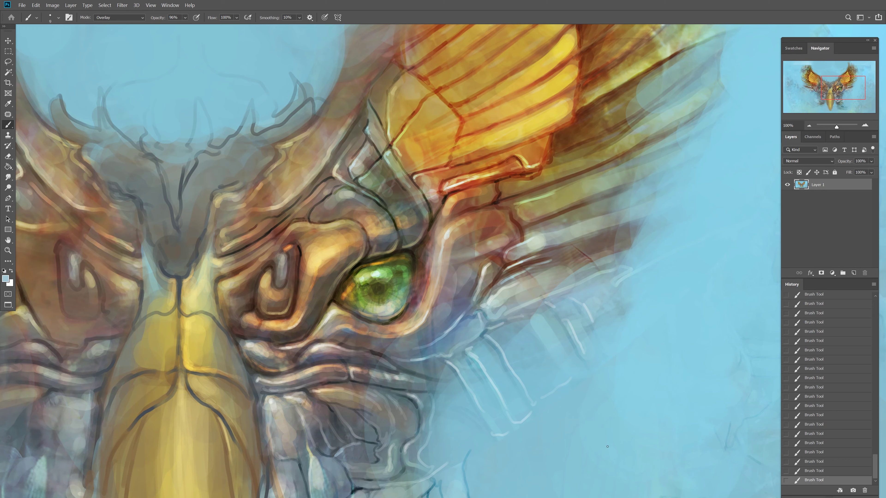
{"action": "mouse_move", "coordinate": [526, 277]}
{"action": "left_mouse_down"}
{"action": "mouse_move", "coordinate": [608, 251]}
{"action": "mouse_move", "coordinate": [668, 204]}
{"action": "left_mouse_up"}
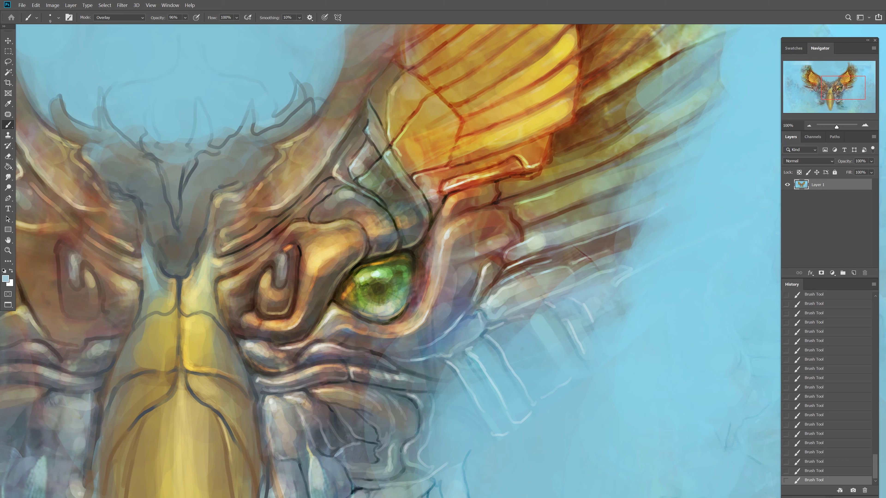
{"action": "mouse_move", "coordinate": [560, 230]}
{"action": "left_mouse_down"}
{"action": "mouse_move", "coordinate": [638, 208]}
{"action": "mouse_move", "coordinate": [673, 175]}
{"action": "left_mouse_up"}
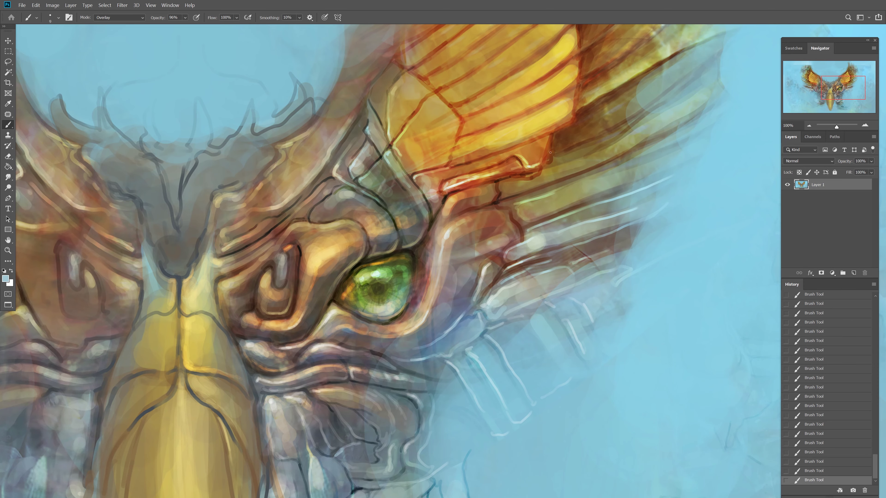
{"action": "key", "text": "ctrl+minus"}
{"action": "key", "text": "ctrl+minus"}
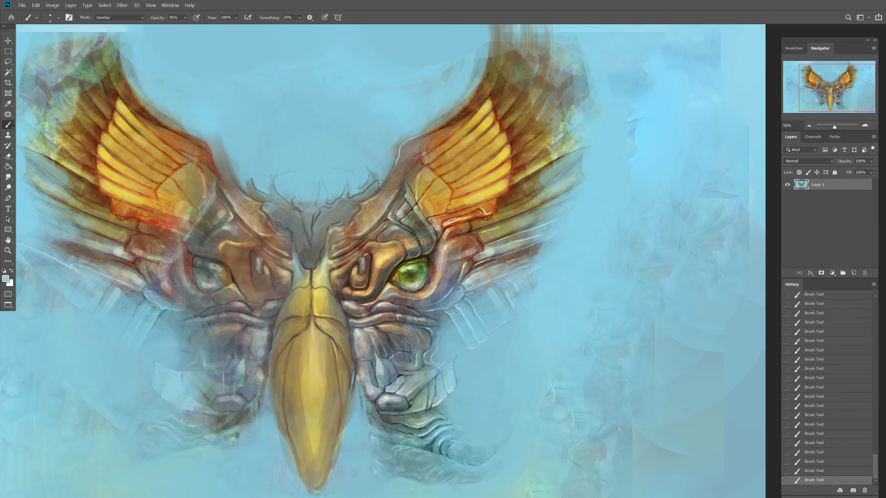
Step: Paint broad, soft light blue Overlay strokes over the right wing's base, enlarging the brush progressively
{"action": "left_click_drag", "start_coordinate": [425, 155], "coordinate": [474, 120]}
{"action": "key", "text": "bracketright"}
{"action": "key", "text": "bracketright"}
{"action": "key", "text": "bracketright"}
{"action": "mouse_move", "coordinate": [439, 198]}
{"action": "left_mouse_down"}
{"action": "mouse_move", "coordinate": [424, 202]}
{"action": "mouse_move", "coordinate": [439, 211]}
{"action": "mouse_move", "coordinate": [422, 239]}
{"action": "mouse_move", "coordinate": [406, 241]}
{"action": "left_mouse_up"}
{"action": "key", "text": "bracketright"}
{"action": "key", "text": "bracketright"}
{"action": "key", "text": "bracketright"}
{"action": "key", "text": "bracketright"}
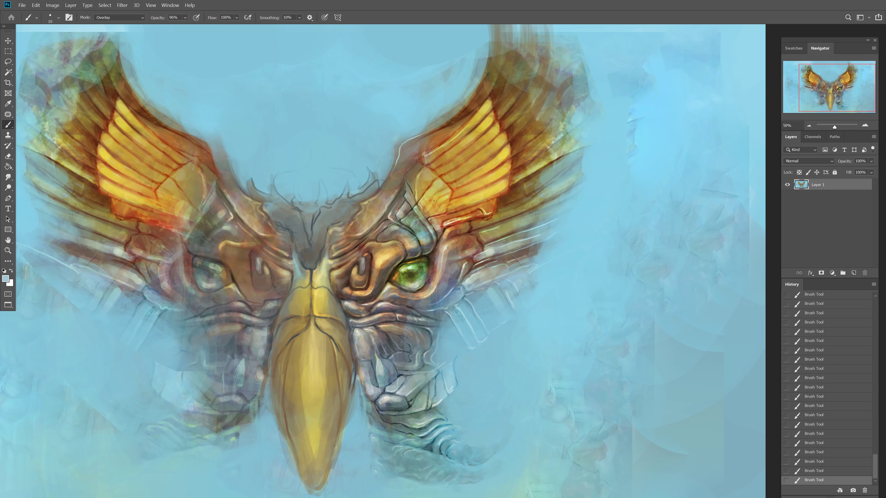
{"action": "key", "text": "bracketright"}
{"action": "key", "text": "bracketright"}
{"action": "key", "text": "bracketright"}
{"action": "mouse_move", "coordinate": [456, 191]}
{"action": "left_mouse_down"}
{"action": "mouse_move", "coordinate": [486, 177]}
{"action": "mouse_move", "coordinate": [479, 191]}
{"action": "left_mouse_up"}
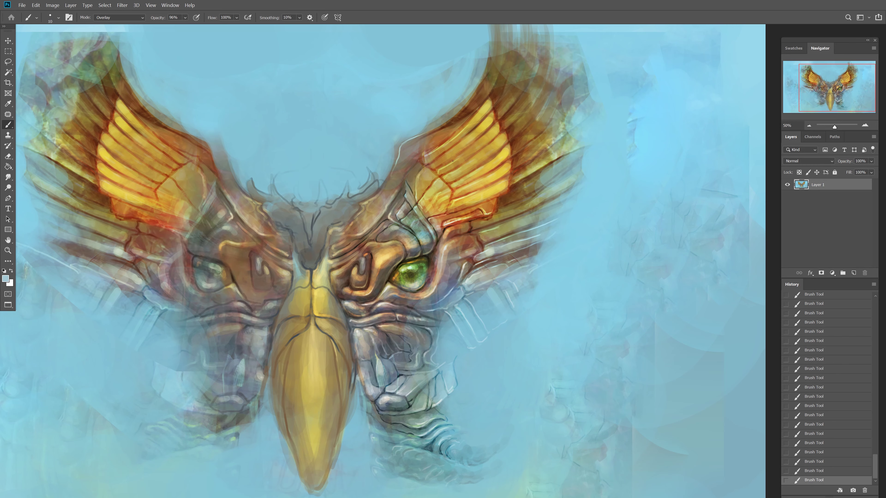
{"action": "left_click_drag", "start_coordinate": [453, 161], "coordinate": [469, 149]}
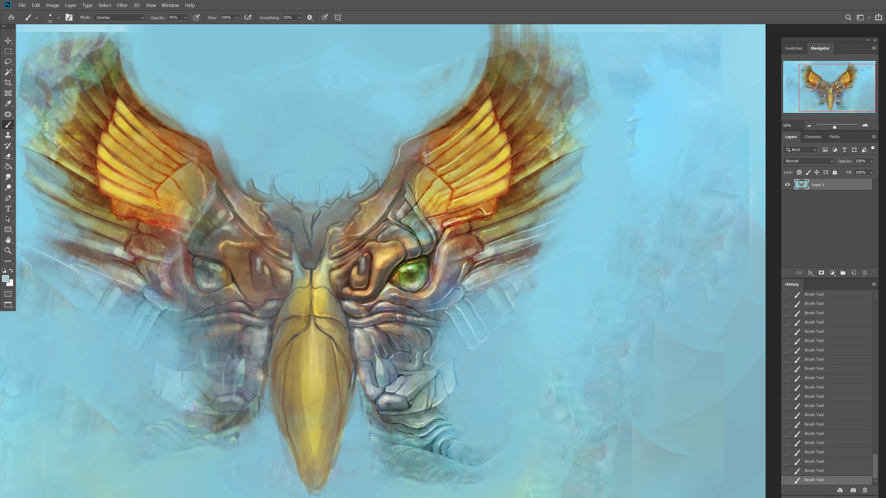
Step: Paint glinting Overlay feather strokes across the upper right wing, reaching up to its tip
{"action": "left_click_drag", "start_coordinate": [474, 241], "coordinate": [516, 229]}
{"action": "mouse_move", "coordinate": [511, 168]}
{"action": "left_mouse_down"}
{"action": "mouse_move", "coordinate": [538, 151]}
{"action": "mouse_move", "coordinate": [563, 88]}
{"action": "left_mouse_up"}
{"action": "left_click_drag", "start_coordinate": [510, 140], "coordinate": [535, 107]}
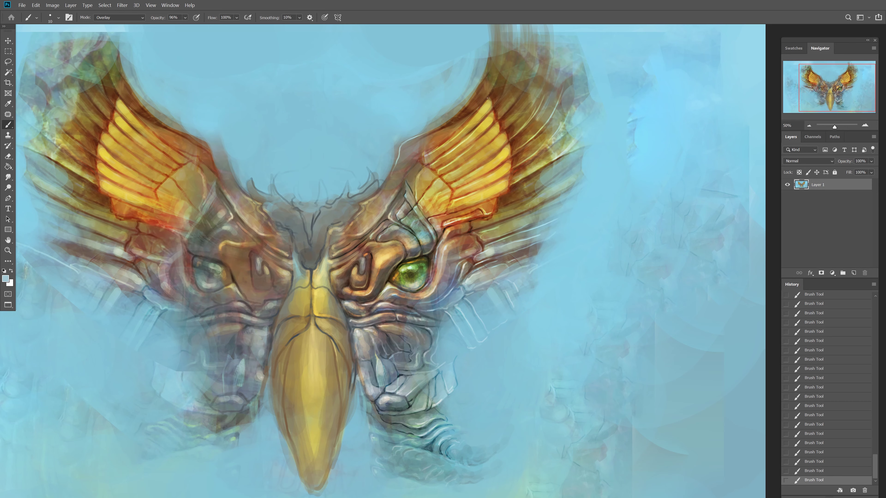
{"action": "mouse_move", "coordinate": [492, 94]}
{"action": "left_mouse_down"}
{"action": "mouse_move", "coordinate": [507, 37]}
{"action": "mouse_move", "coordinate": [519, 81]}
{"action": "left_mouse_up"}
{"action": "mouse_move", "coordinate": [504, 119]}
{"action": "left_mouse_down"}
{"action": "mouse_move", "coordinate": [533, 69]}
{"action": "mouse_move", "coordinate": [543, 81]}
{"action": "left_mouse_up"}
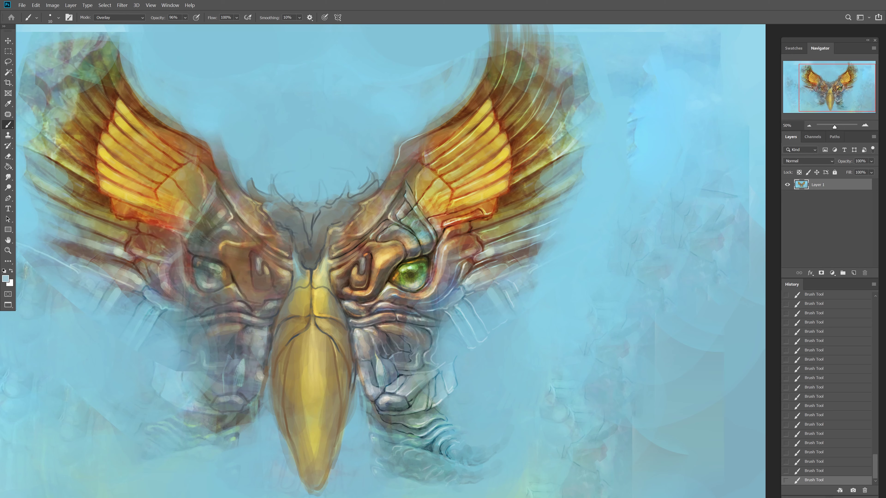
{"action": "left_click_drag", "start_coordinate": [515, 142], "coordinate": [553, 89]}
{"action": "left_click_drag", "start_coordinate": [514, 159], "coordinate": [554, 113]}
{"action": "mouse_move", "coordinate": [499, 117]}
{"action": "left_mouse_down"}
{"action": "mouse_move", "coordinate": [528, 77]}
{"action": "mouse_move", "coordinate": [507, 45]}
{"action": "left_mouse_up"}
{"action": "left_click_drag", "start_coordinate": [414, 149], "coordinate": [455, 125]}
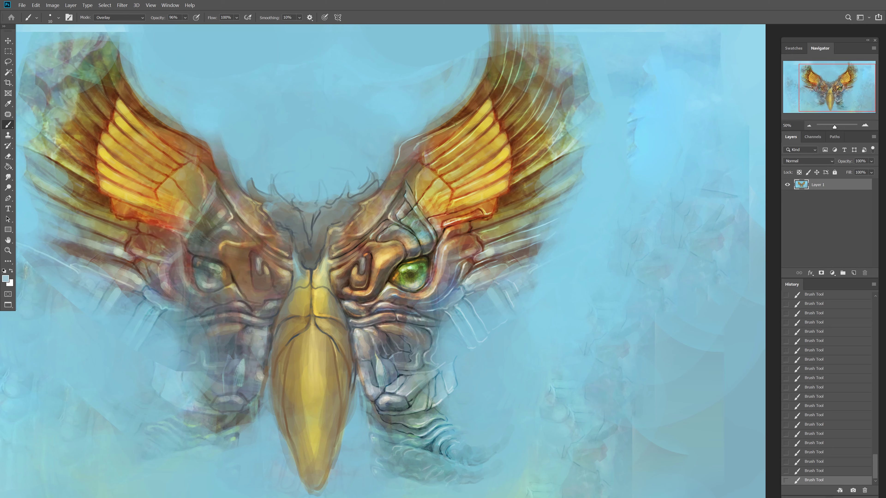
Step: Brighten the right wing's yellow feather segments and trace a thin bright line along the vein
{"action": "scroll", "coordinate": [494, 83], "scroll_direction": "up", "scroll_amount": 2}
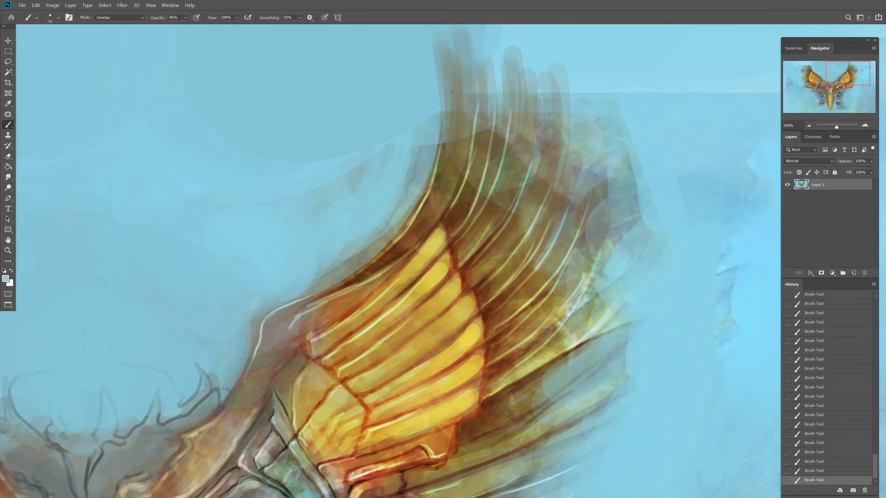
{"action": "left_click_drag", "start_coordinate": [438, 53], "coordinate": [424, 200]}
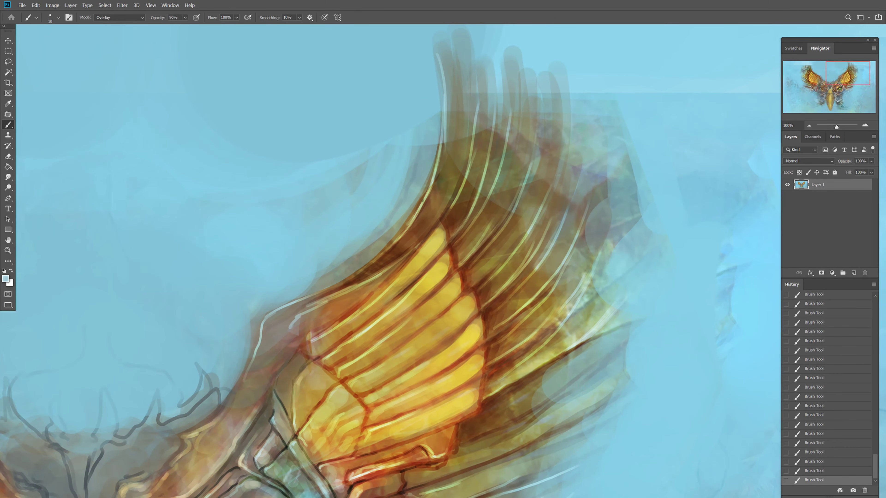
{"action": "key", "text": "bracketright"}
{"action": "key", "text": "bracketright"}
{"action": "key", "text": "bracketright"}
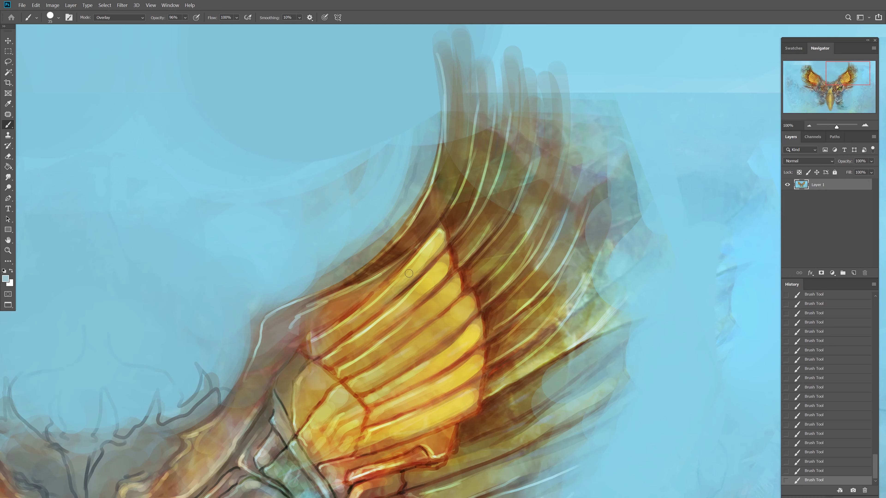
{"action": "left_click_drag", "start_coordinate": [401, 306], "coordinate": [444, 257]}
{"action": "left_click_drag", "start_coordinate": [406, 356], "coordinate": [468, 302]}
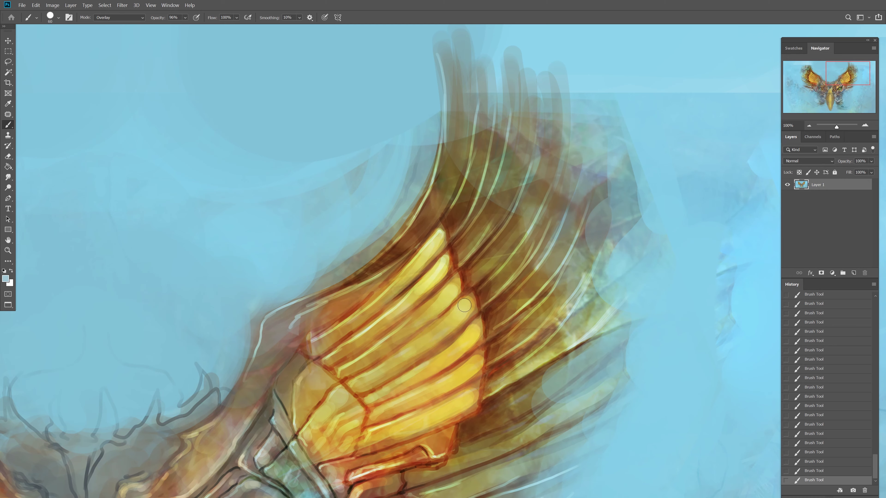
{"action": "left_click_drag", "start_coordinate": [424, 374], "coordinate": [481, 323]}
{"action": "left_click_drag", "start_coordinate": [314, 307], "coordinate": [326, 309]}
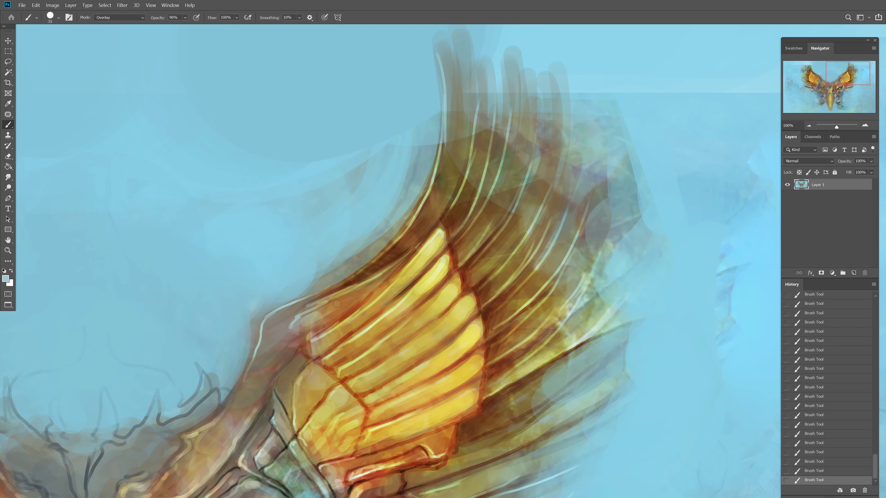
{"action": "key", "text": "bracketleft"}
{"action": "key", "text": "bracketleft"}
{"action": "key", "text": "bracketleft"}
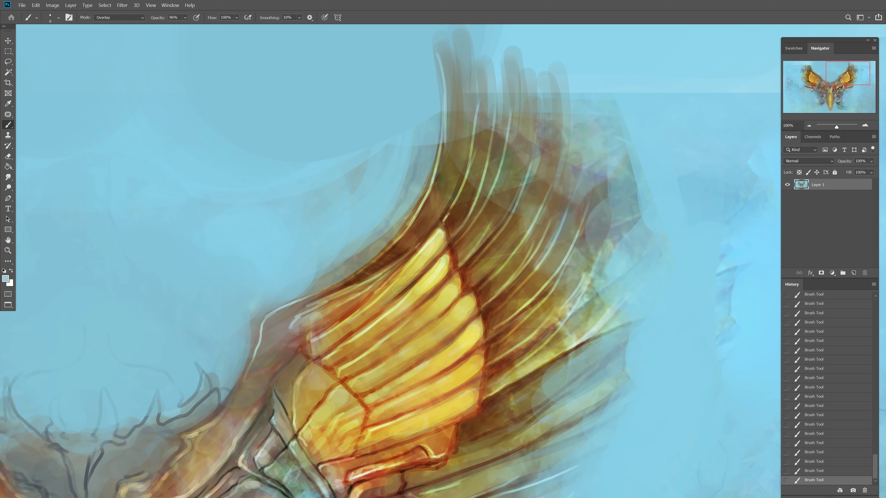
{"action": "mouse_move", "coordinate": [456, 250]}
{"action": "left_mouse_down"}
{"action": "mouse_move", "coordinate": [463, 272]}
{"action": "mouse_move", "coordinate": [452, 282]}
{"action": "mouse_move", "coordinate": [469, 326]}
{"action": "mouse_move", "coordinate": [453, 398]}
{"action": "left_mouse_up"}
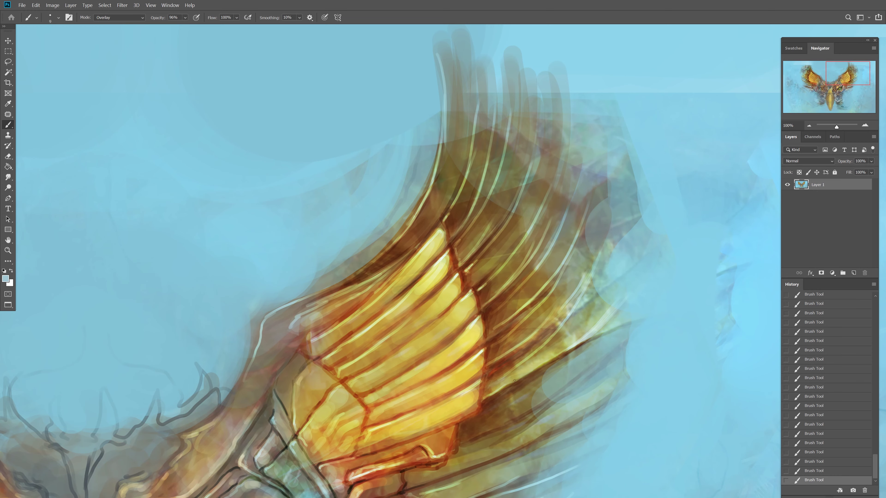
Step: Switch the brush to Normal mode and paint pale blue over the wing's brownish streaks and outer edge
{"action": "scroll", "coordinate": [631, 289], "scroll_direction": "down", "scroll_amount": 3}
{"action": "key", "text": "shift+alt+n"}
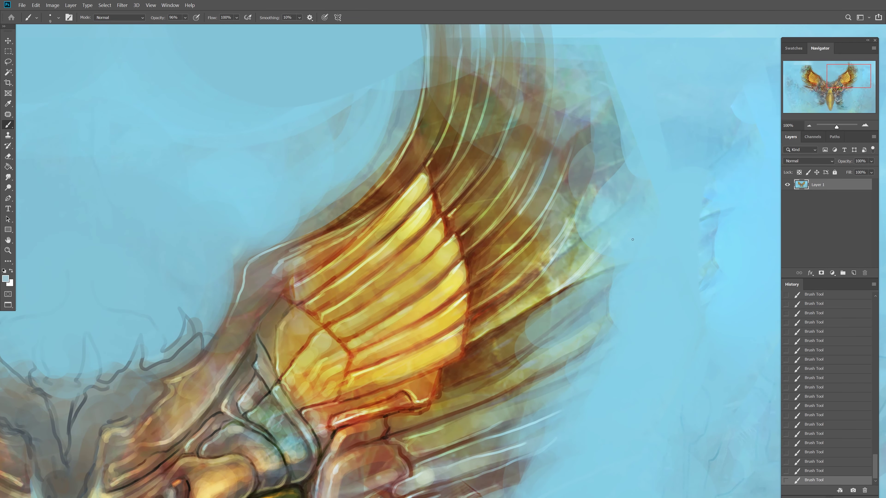
{"action": "key", "text": "bracketright"}
{"action": "key", "text": "bracketright"}
{"action": "key", "text": "bracketright"}
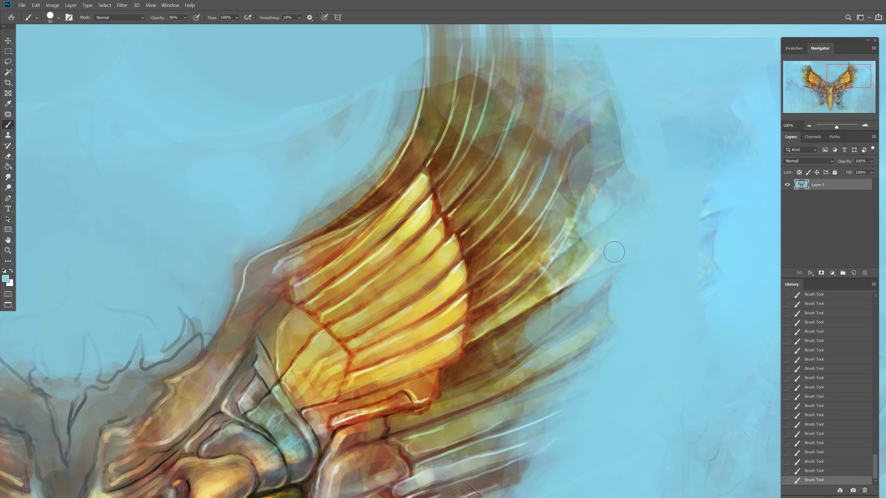
{"action": "left_click_drag", "start_coordinate": [614, 252], "coordinate": [563, 302]}
{"action": "left_click_drag", "start_coordinate": [562, 343], "coordinate": [608, 289]}
{"action": "left_click_drag", "start_coordinate": [589, 346], "coordinate": [606, 295]}
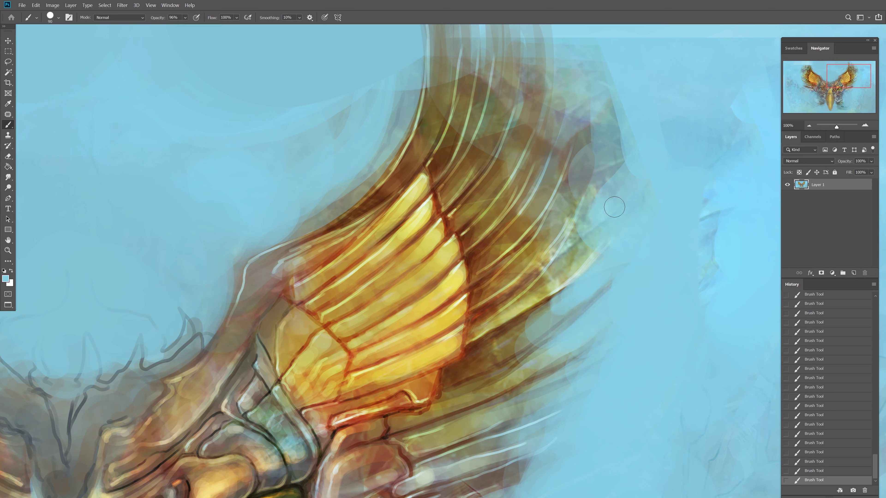
{"action": "left_click_drag", "start_coordinate": [614, 207], "coordinate": [617, 104]}
{"action": "left_click_drag", "start_coordinate": [579, 209], "coordinate": [595, 91]}
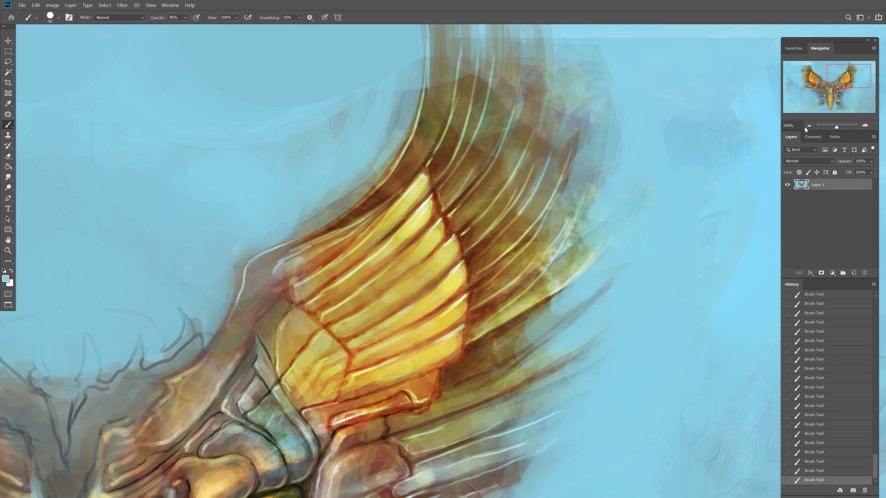
{"action": "left_click", "coordinate": [808, 126]}
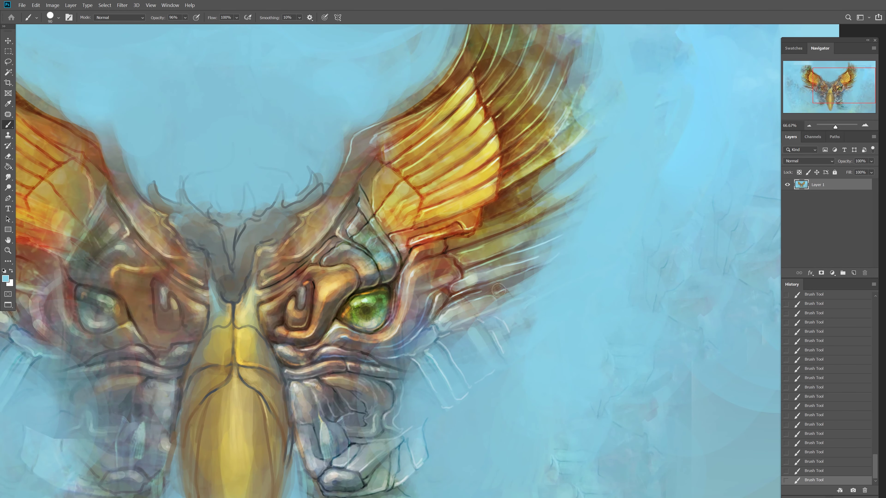
Step: Marquee-select the right half of the artwork and copy-paste it onto a new layer
{"action": "key", "text": "bracketright"}
{"action": "key", "text": "bracketright"}
{"action": "key", "text": "bracketright"}
{"action": "key", "text": "bracketright"}
{"action": "key", "text": "bracketright"}
{"action": "key", "text": "bracketright"}
{"action": "key", "text": "bracketleft"}
{"action": "key", "text": "bracketleft"}
{"action": "key", "text": "bracketleft"}
{"action": "mouse_move", "coordinate": [526, 447]}
{"action": "left_mouse_down"}
{"action": "mouse_move", "coordinate": [590, 290]}
{"action": "mouse_move", "coordinate": [648, 321]}
{"action": "left_mouse_up"}
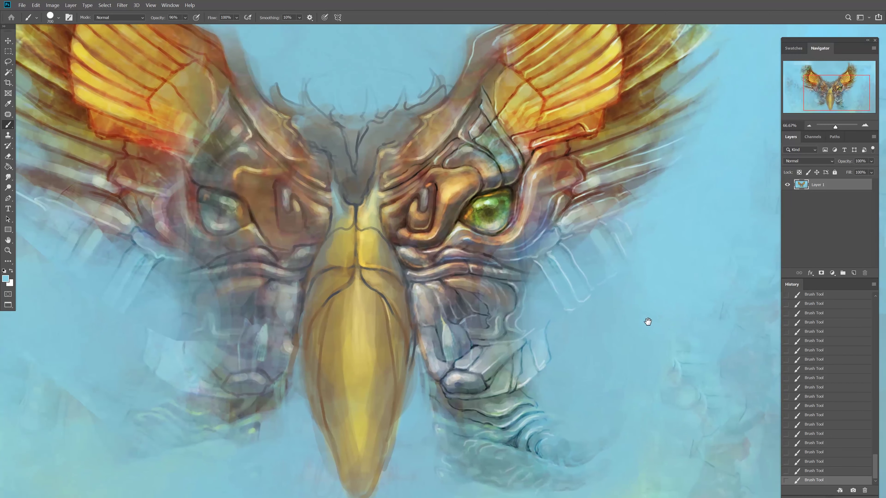
{"action": "left_click", "coordinate": [809, 125]}
{"action": "key", "text": "m"}
{"action": "mouse_move", "coordinate": [625, 42]}
{"action": "left_mouse_down"}
{"action": "mouse_move", "coordinate": [506, 364]}
{"action": "mouse_move", "coordinate": [401, 406]}
{"action": "left_mouse_up"}
{"action": "key", "text": "ctrl+c"}
{"action": "key", "text": "ctrl+v"}
Step: Flip the pasted copy horizontally with Edit > Transform and move it onto the left half
{"action": "key", "text": "v"}
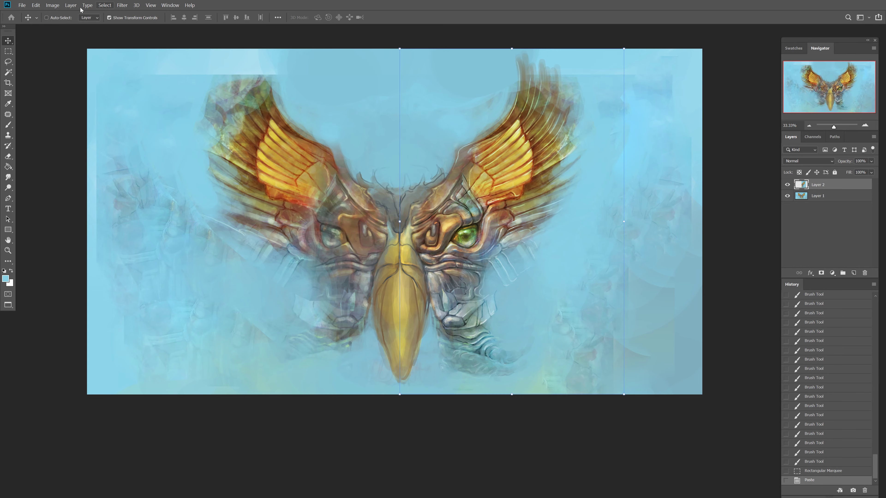
{"action": "left_click", "coordinate": [52, 4]}
{"action": "left_click", "coordinate": [157, 107]}
{"action": "key", "text": "ctrl+z"}
{"action": "left_click", "coordinate": [36, 5]}
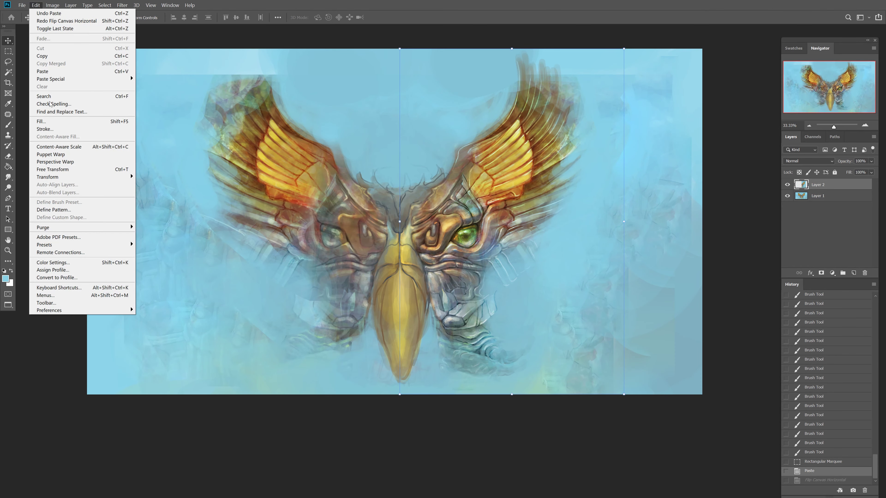
{"action": "left_click", "coordinate": [157, 260]}
{"action": "left_click_drag", "start_coordinate": [524, 249], "coordinate": [299, 251]}
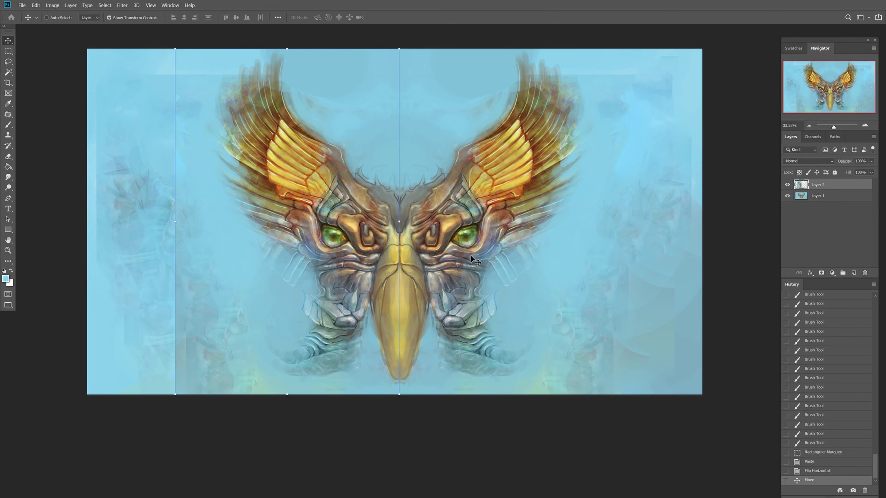
Step: Erase the mirrored layer's lower-left seam and merge it down into the base layer
{"action": "key", "text": "ctrl+e"}
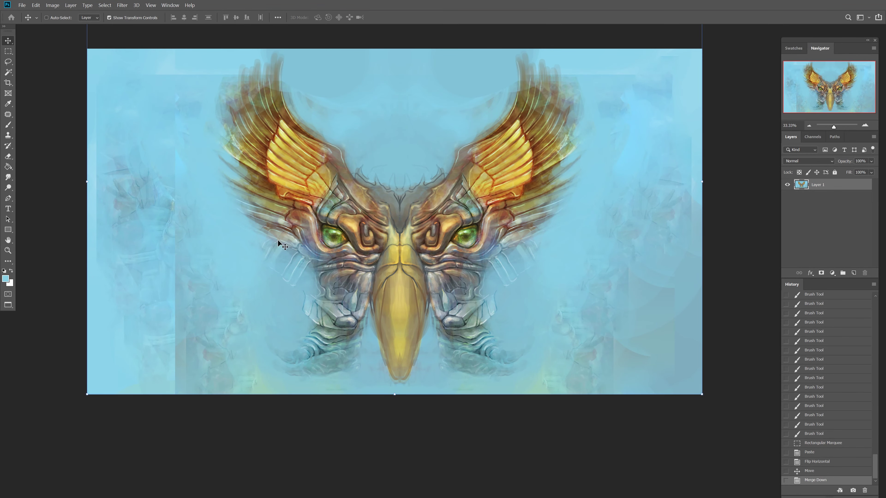
{"action": "key", "text": "e"}
{"action": "left_click_drag", "start_coordinate": [166, 251], "coordinate": [167, 381]}
{"action": "key", "text": "ctrl+z"}
{"action": "key", "text": "ctrl+z"}
{"action": "mouse_move", "coordinate": [223, 290]}
{"action": "left_mouse_down"}
{"action": "mouse_move", "coordinate": [178, 340]}
{"action": "mouse_move", "coordinate": [181, 384]}
{"action": "left_mouse_up"}
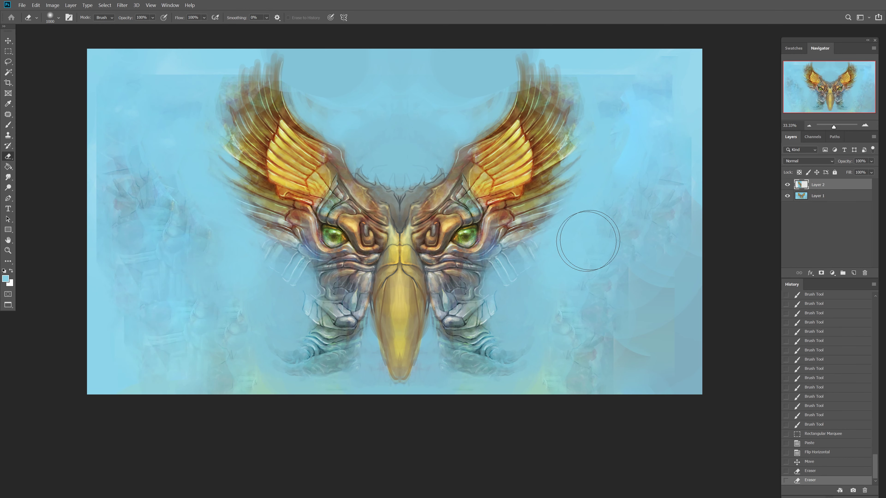
{"action": "key", "text": "ctrl+e"}
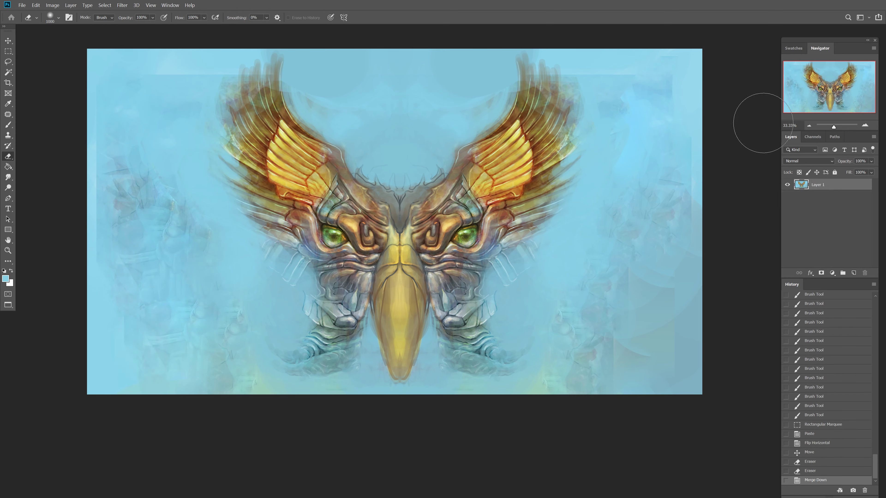
Step: Set a smaller Overlay brush and choose a pale beige colour in the Color Picker
{"action": "key", "text": "b"}
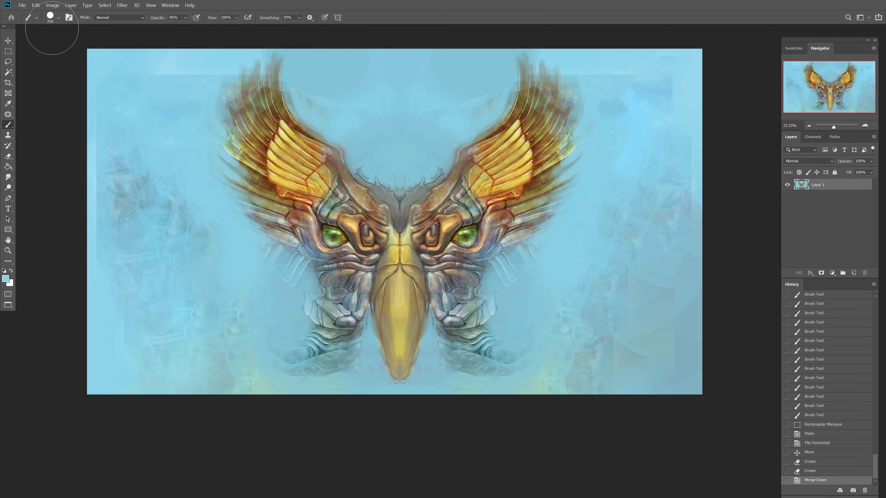
{"action": "scroll", "coordinate": [443, 262], "scroll_direction": "up", "scroll_amount": 2}
{"action": "scroll", "coordinate": [432, 300], "scroll_direction": "down", "scroll_amount": 2}
{"action": "scroll", "coordinate": [433, 300], "scroll_direction": "left", "scroll_amount": 2}
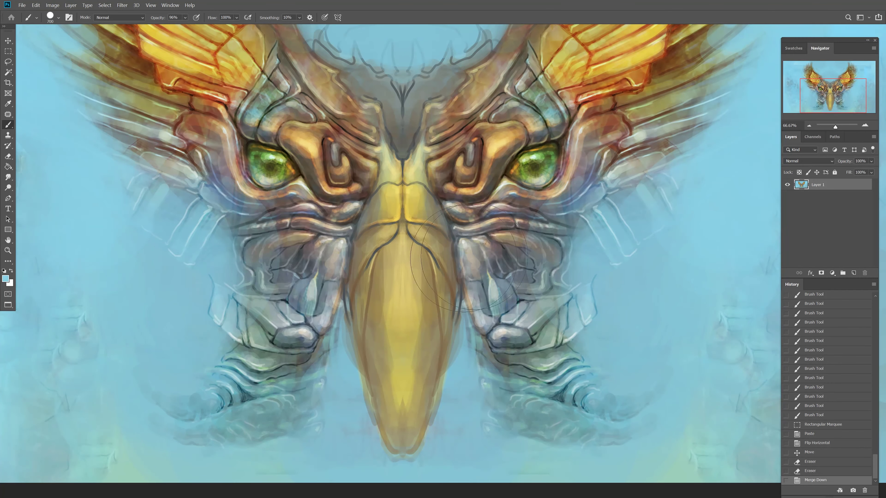
{"action": "left_click", "coordinate": [407, 259]}
{"action": "key", "text": "ctrl+z"}
{"action": "left_click", "coordinate": [119, 18]}
{"action": "left_click", "coordinate": [119, 130]}
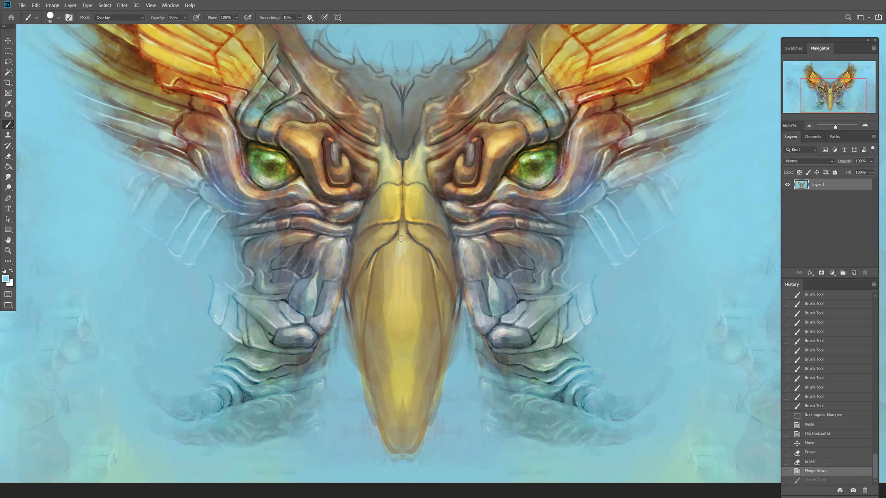
{"action": "left_click", "coordinate": [5, 278]}
{"action": "left_click", "coordinate": [129, 336]}
{"action": "left_click", "coordinate": [201, 255]}
Step: Paint pale beige highlight strokes down the centre seam of the beak
{"action": "left_click_drag", "start_coordinate": [399, 292], "coordinate": [397, 237]}
{"action": "mouse_move", "coordinate": [402, 253]}
{"action": "left_mouse_down"}
{"action": "mouse_move", "coordinate": [403, 223]}
{"action": "mouse_move", "coordinate": [404, 318]}
{"action": "left_mouse_up"}
{"action": "left_click_drag", "start_coordinate": [410, 240], "coordinate": [407, 260]}
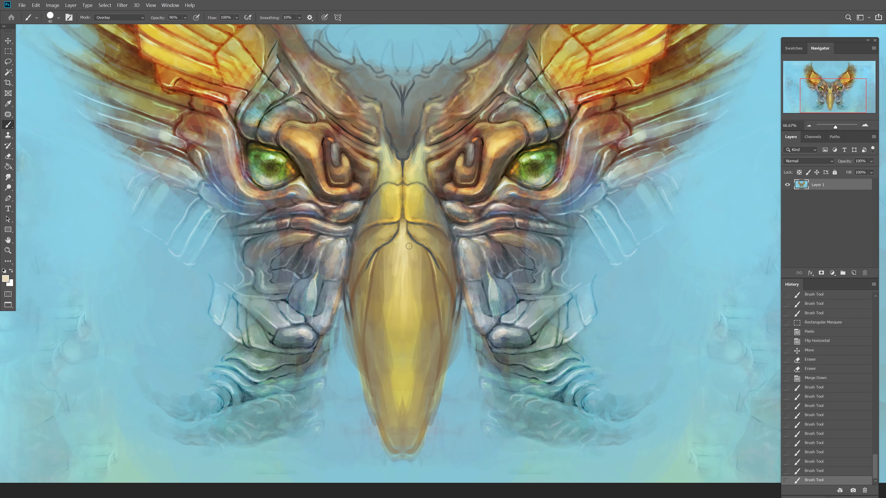
{"action": "left_click_drag", "start_coordinate": [402, 372], "coordinate": [404, 462]}
{"action": "mouse_move", "coordinate": [405, 378]}
{"action": "left_mouse_down"}
{"action": "mouse_move", "coordinate": [398, 426]}
{"action": "mouse_move", "coordinate": [401, 305]}
{"action": "left_mouse_up"}
{"action": "left_click_drag", "start_coordinate": [401, 331], "coordinate": [397, 258]}
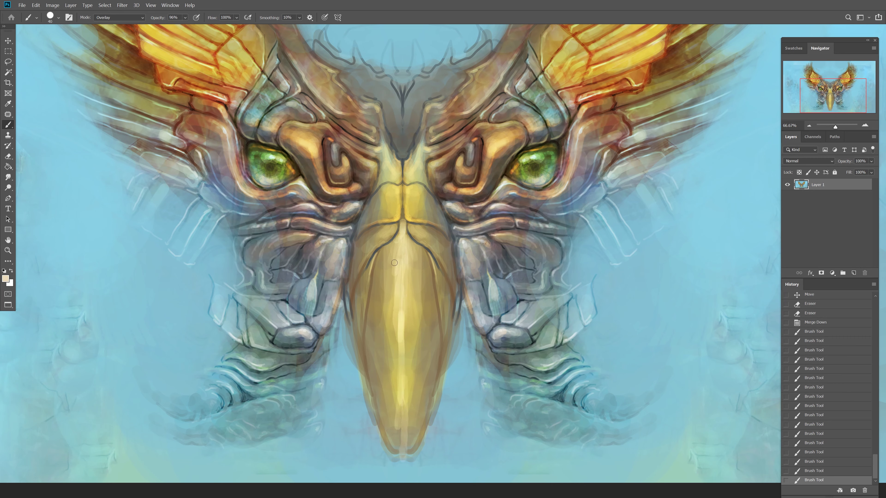
{"action": "left_click_drag", "start_coordinate": [399, 356], "coordinate": [398, 296]}
{"action": "left_click_drag", "start_coordinate": [411, 198], "coordinate": [403, 251]}
{"action": "key", "text": "bracketleft"}
{"action": "key", "text": "bracketleft"}
{"action": "key", "text": "bracketleft"}
{"action": "left_click_drag", "start_coordinate": [411, 234], "coordinate": [410, 225]}
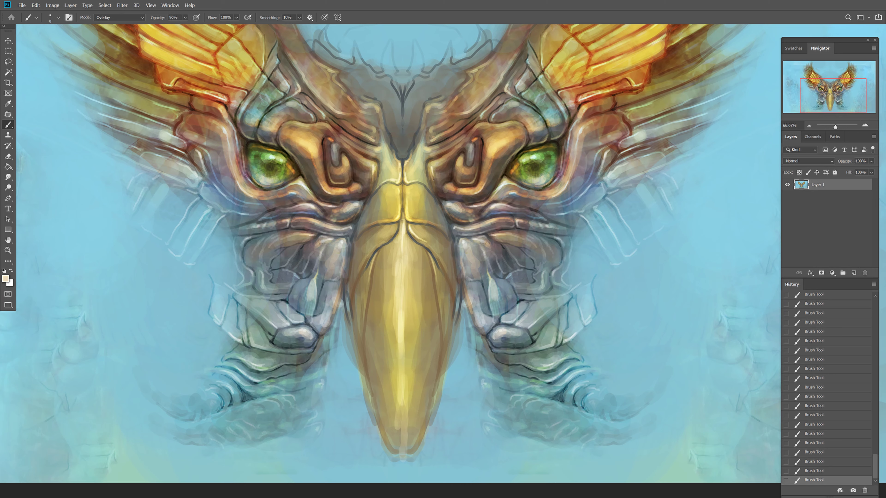
Step: Highlight the beak's left and right edges, its tip and the adjacent grey panels, then zoom to 100%
{"action": "left_click_drag", "start_coordinate": [358, 271], "coordinate": [376, 245]}
{"action": "left_click_drag", "start_coordinate": [366, 279], "coordinate": [360, 375]}
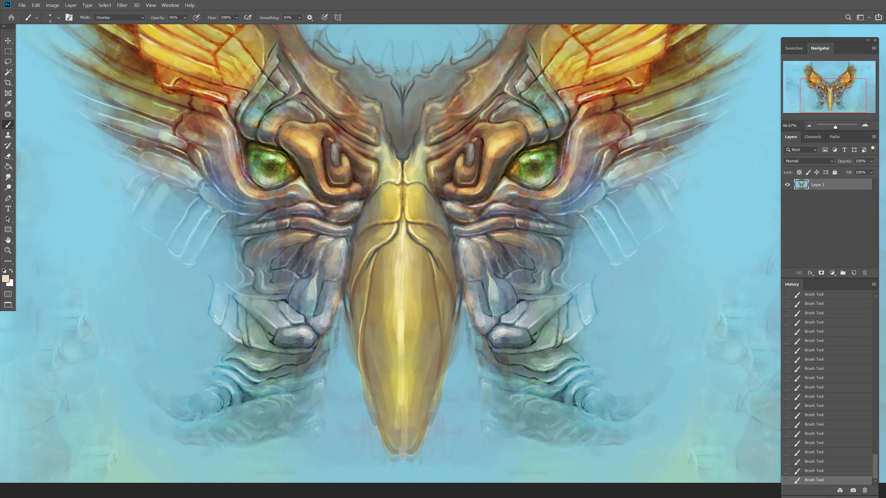
{"action": "mouse_move", "coordinate": [437, 286]}
{"action": "left_mouse_down"}
{"action": "mouse_move", "coordinate": [442, 383]}
{"action": "mouse_move", "coordinate": [453, 307]}
{"action": "left_mouse_up"}
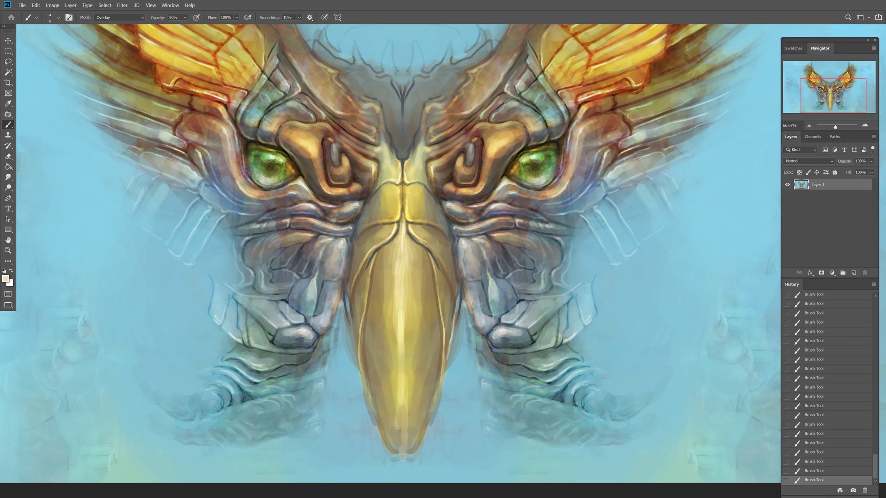
{"action": "left_click_drag", "start_coordinate": [459, 252], "coordinate": [476, 327]}
{"action": "mouse_move", "coordinate": [498, 356]}
{"action": "left_mouse_down"}
{"action": "mouse_move", "coordinate": [481, 371]}
{"action": "mouse_move", "coordinate": [473, 328]}
{"action": "left_mouse_up"}
{"action": "mouse_move", "coordinate": [366, 351]}
{"action": "left_mouse_down"}
{"action": "mouse_move", "coordinate": [405, 473]}
{"action": "mouse_move", "coordinate": [438, 363]}
{"action": "left_mouse_up"}
{"action": "left_click_drag", "start_coordinate": [435, 398], "coordinate": [416, 452]}
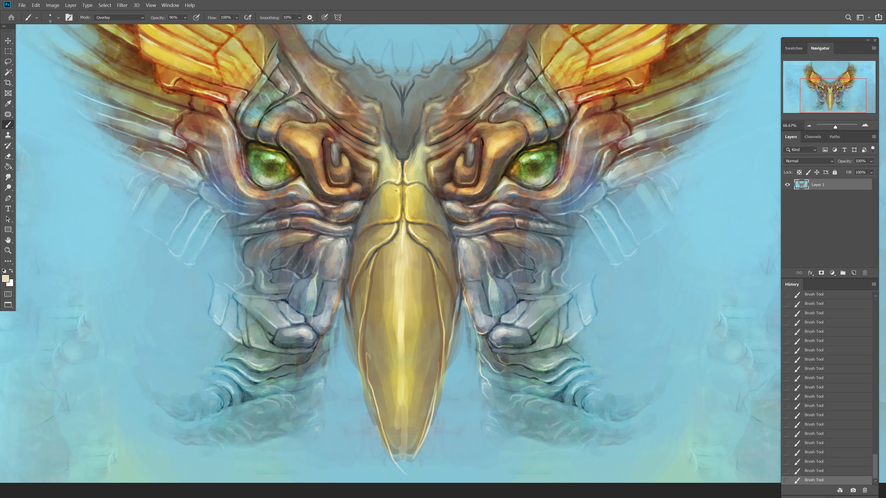
{"action": "left_click", "coordinate": [865, 125]}
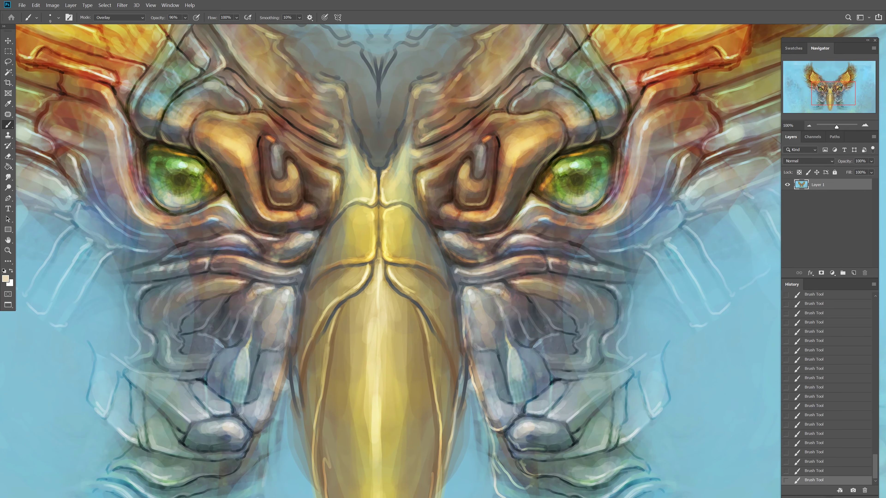
Step: Paint thin pale highlights along the edges of both nostrils and the beak crest
{"action": "left_click_drag", "start_coordinate": [439, 215], "coordinate": [464, 161]}
{"action": "left_click_drag", "start_coordinate": [481, 219], "coordinate": [421, 207]}
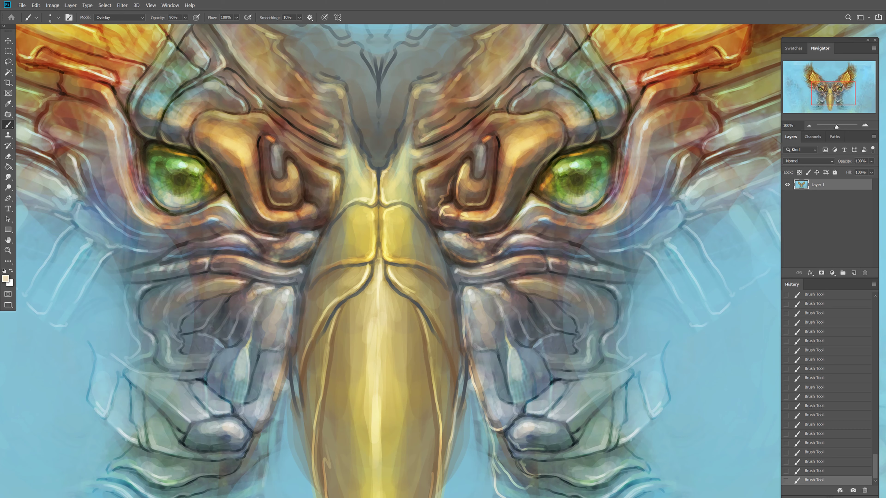
{"action": "left_click_drag", "start_coordinate": [331, 211], "coordinate": [316, 153]}
{"action": "mouse_move", "coordinate": [395, 154]}
{"action": "left_mouse_down"}
{"action": "mouse_move", "coordinate": [410, 112]}
{"action": "mouse_move", "coordinate": [456, 136]}
{"action": "mouse_move", "coordinate": [471, 131]}
{"action": "mouse_move", "coordinate": [476, 177]}
{"action": "left_mouse_up"}
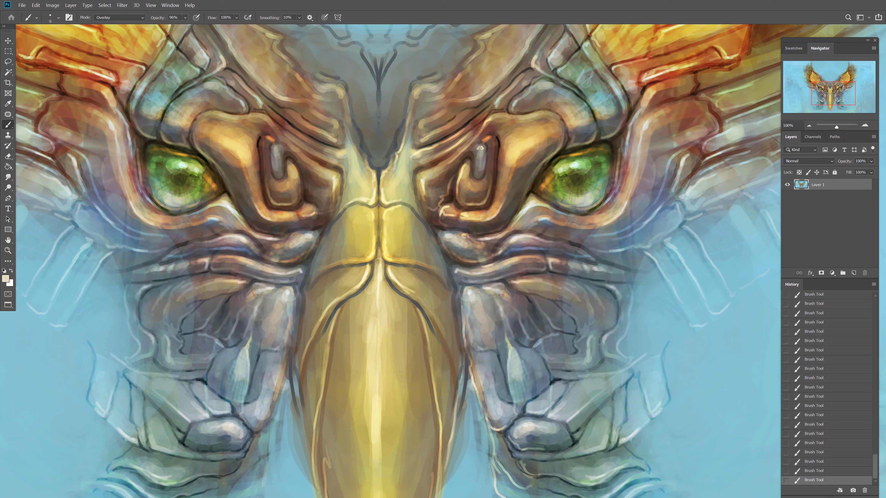
{"action": "left_click_drag", "start_coordinate": [489, 142], "coordinate": [490, 156]}
{"action": "left_click_drag", "start_coordinate": [276, 160], "coordinate": [275, 163]}
{"action": "mouse_move", "coordinate": [267, 136]}
{"action": "left_mouse_down"}
{"action": "mouse_move", "coordinate": [261, 169]}
{"action": "mouse_move", "coordinate": [291, 184]}
{"action": "left_mouse_up"}
Step: Highlight the brow and socket edges above and beside the left eye
{"action": "left_click_drag", "start_coordinate": [204, 123], "coordinate": [194, 140]}
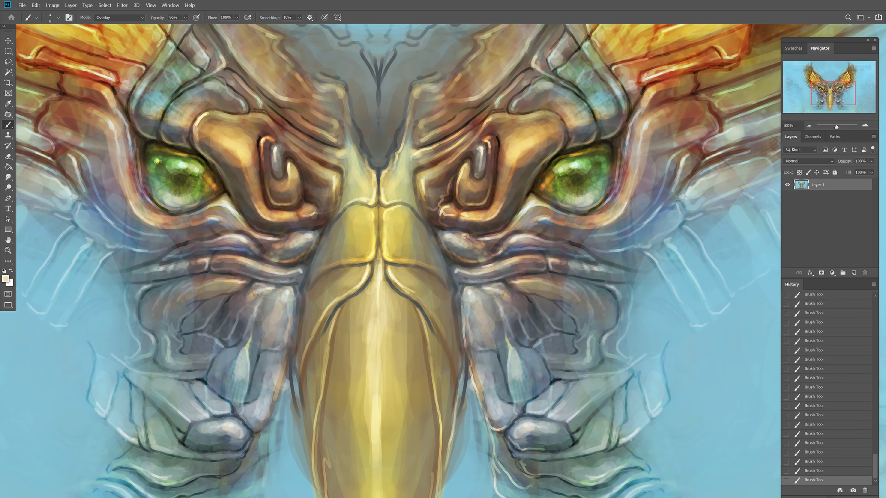
{"action": "left_click_drag", "start_coordinate": [160, 177], "coordinate": [306, 225]}
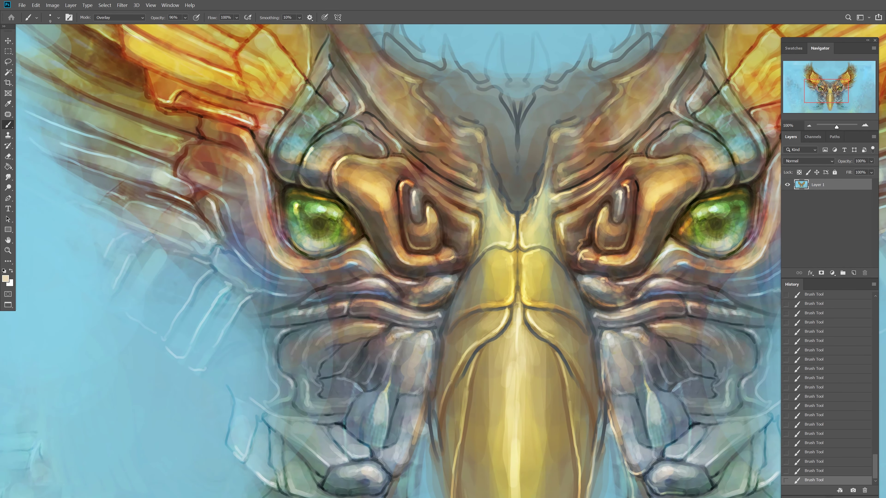
{"action": "left_click_drag", "start_coordinate": [340, 129], "coordinate": [301, 180]}
{"action": "mouse_move", "coordinate": [310, 104]}
{"action": "left_mouse_down"}
{"action": "mouse_move", "coordinate": [284, 166]}
{"action": "mouse_move", "coordinate": [271, 142]}
{"action": "mouse_move", "coordinate": [277, 130]}
{"action": "left_mouse_up"}
{"action": "left_click_drag", "start_coordinate": [279, 140], "coordinate": [268, 175]}
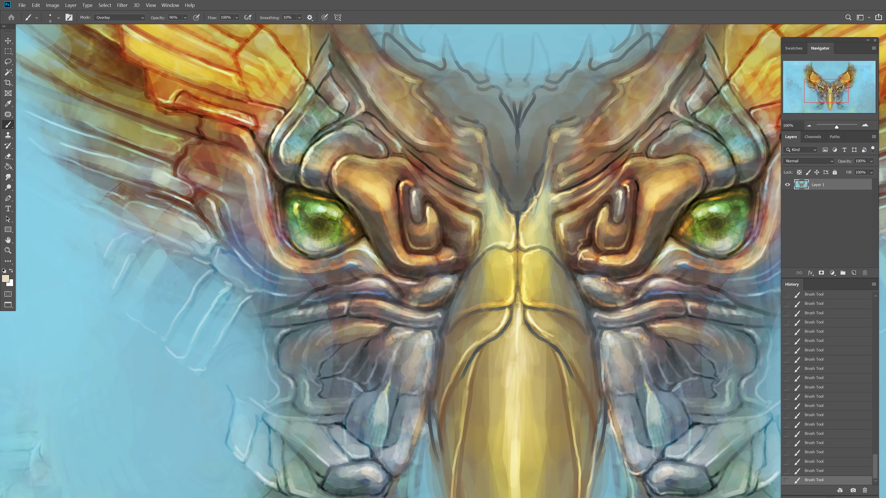
Step: Add thin and diagonal highlight lines across the forehead and between the brows
{"action": "key", "text": "bracketright"}
{"action": "key", "text": "bracketright"}
{"action": "mouse_move", "coordinate": [549, 90]}
{"action": "left_mouse_down"}
{"action": "mouse_move", "coordinate": [519, 176]}
{"action": "mouse_move", "coordinate": [533, 103]}
{"action": "mouse_move", "coordinate": [593, 71]}
{"action": "mouse_move", "coordinate": [567, 113]}
{"action": "mouse_move", "coordinate": [602, 121]}
{"action": "left_mouse_up"}
{"action": "key", "text": "bracketleft"}
{"action": "key", "text": "bracketleft"}
{"action": "mouse_move", "coordinate": [551, 135]}
{"action": "left_mouse_down"}
{"action": "mouse_move", "coordinate": [559, 126]}
{"action": "mouse_move", "coordinate": [524, 204]}
{"action": "mouse_move", "coordinate": [521, 192]}
{"action": "left_mouse_up"}
{"action": "left_click_drag", "start_coordinate": [478, 89], "coordinate": [511, 190]}
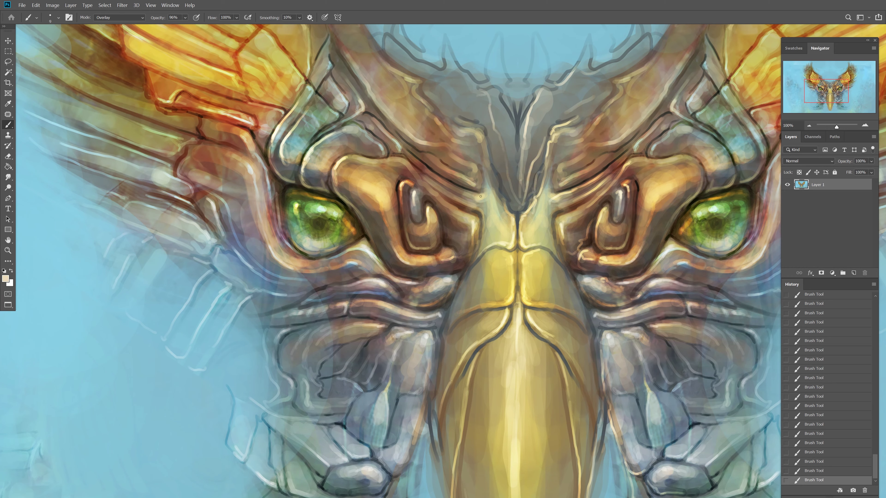
{"action": "right_click", "coordinate": [429, 154]}
{"action": "left_click", "coordinate": [447, 146]}
{"action": "mouse_move", "coordinate": [388, 157]}
{"action": "left_mouse_down"}
{"action": "mouse_move", "coordinate": [447, 190]}
{"action": "mouse_move", "coordinate": [439, 281]}
{"action": "left_mouse_up"}
{"action": "mouse_move", "coordinate": [387, 112]}
{"action": "left_mouse_down"}
{"action": "mouse_move", "coordinate": [396, 126]}
{"action": "mouse_move", "coordinate": [449, 145]}
{"action": "left_mouse_up"}
{"action": "left_click_drag", "start_coordinate": [453, 115], "coordinate": [450, 147]}
{"action": "mouse_move", "coordinate": [497, 115]}
{"action": "left_mouse_down"}
{"action": "mouse_move", "coordinate": [502, 167]}
{"action": "mouse_move", "coordinate": [532, 123]}
{"action": "left_mouse_up"}
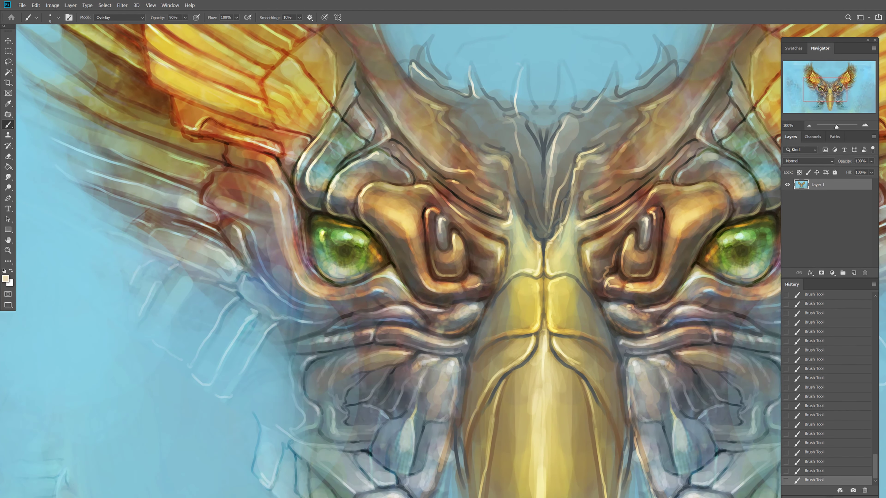
{"action": "mouse_move", "coordinate": [393, 144]}
{"action": "left_mouse_down"}
{"action": "mouse_move", "coordinate": [460, 192]}
{"action": "mouse_move", "coordinate": [449, 242]}
{"action": "left_mouse_up"}
Step: Highlight the curved edge near the left eye with a slightly larger brush
{"action": "left_click_drag", "start_coordinate": [213, 175], "coordinate": [327, 198]}
{"action": "key", "text": "bracketright"}
{"action": "mouse_move", "coordinate": [297, 227]}
{"action": "left_mouse_down"}
{"action": "mouse_move", "coordinate": [343, 230]}
{"action": "mouse_move", "coordinate": [312, 219]}
{"action": "left_mouse_up"}
{"action": "key", "text": "bracketright"}
{"action": "key", "text": "bracketright"}
{"action": "key", "text": "bracketright"}
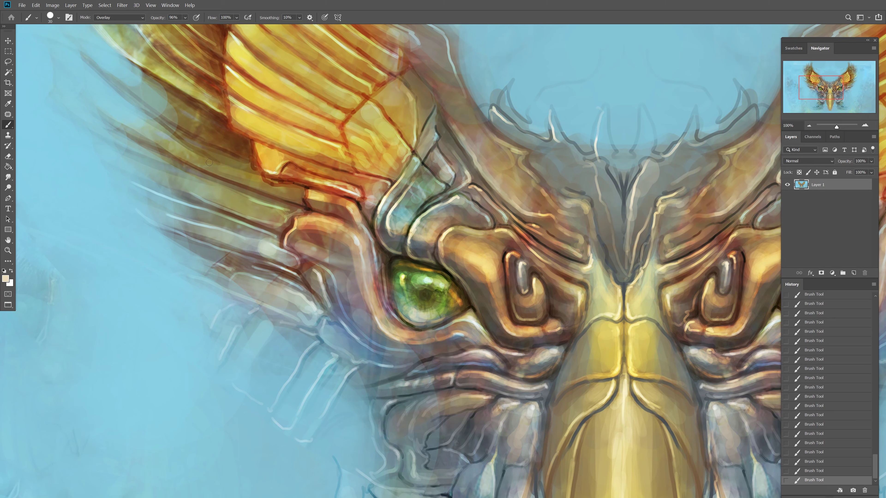
Step: Brighten the left wing feathers, the eye-socket surroundings and the area near the horns
{"action": "mouse_move", "coordinate": [154, 166]}
{"action": "left_mouse_down"}
{"action": "mouse_move", "coordinate": [197, 182]}
{"action": "mouse_move", "coordinate": [228, 136]}
{"action": "mouse_move", "coordinate": [109, 61]}
{"action": "left_mouse_up"}
{"action": "left_click_drag", "start_coordinate": [197, 185], "coordinate": [258, 216]}
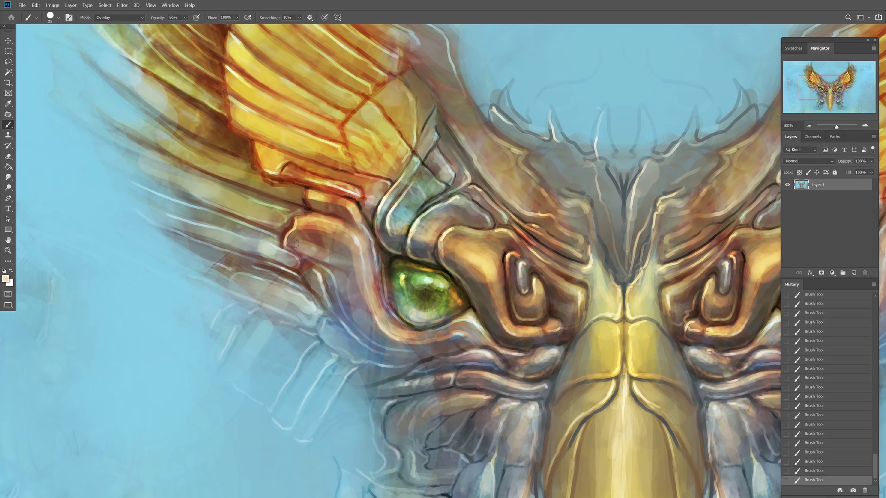
{"action": "key", "text": "bracketleft"}
{"action": "key", "text": "bracketleft"}
{"action": "key", "text": "bracketleft"}
{"action": "key", "text": "bracketleft"}
{"action": "key", "text": "bracketleft"}
{"action": "key", "text": "bracketleft"}
{"action": "left_click_drag", "start_coordinate": [337, 274], "coordinate": [353, 321]}
{"action": "left_click_drag", "start_coordinate": [303, 262], "coordinate": [322, 297]}
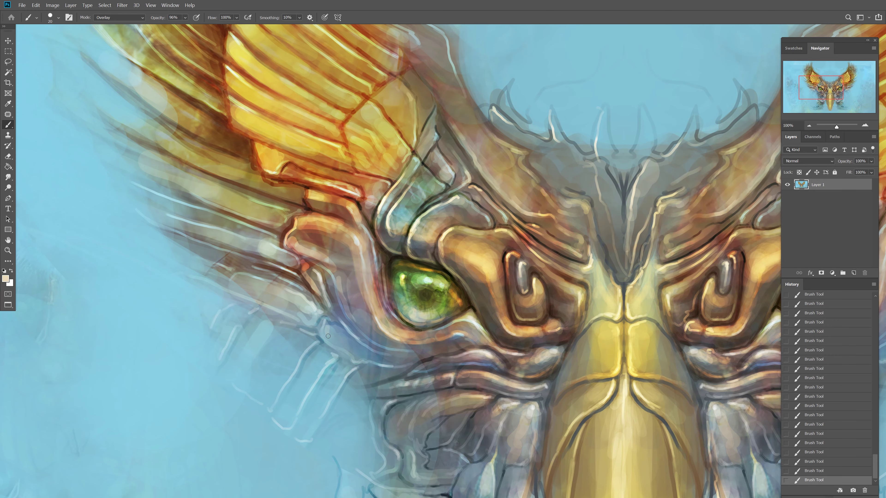
{"action": "key", "text": "bracketright"}
{"action": "key", "text": "bracketright"}
{"action": "key", "text": "bracketright"}
{"action": "left_click_drag", "start_coordinate": [512, 160], "coordinate": [544, 129]}
{"action": "left_click_drag", "start_coordinate": [558, 188], "coordinate": [593, 154]}
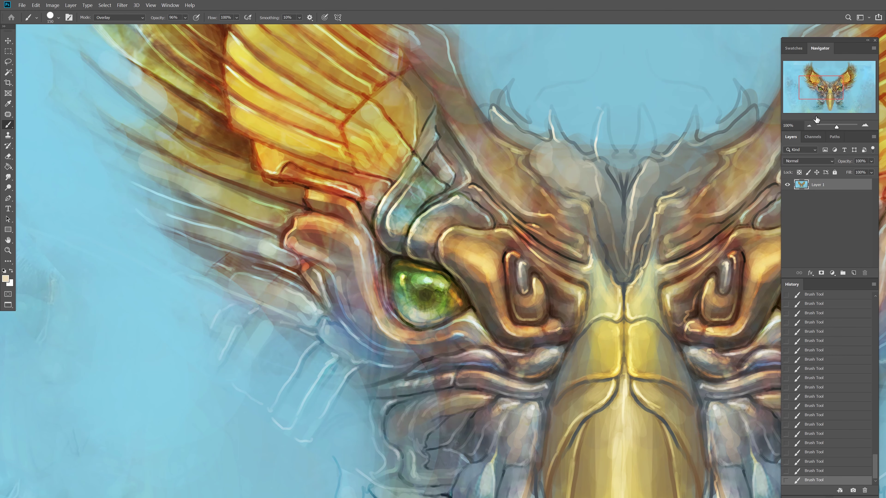
Step: Zoom out and highlight the forehead centre, the golden ridge above the right eye and a feather spike
{"action": "key", "text": "ctrl+minus"}
{"action": "key", "text": "bracketleft"}
{"action": "key", "text": "bracketleft"}
{"action": "key", "text": "bracketleft"}
{"action": "mouse_move", "coordinate": [522, 231]}
{"action": "left_mouse_down"}
{"action": "mouse_move", "coordinate": [527, 260]}
{"action": "mouse_move", "coordinate": [517, 222]}
{"action": "left_mouse_up"}
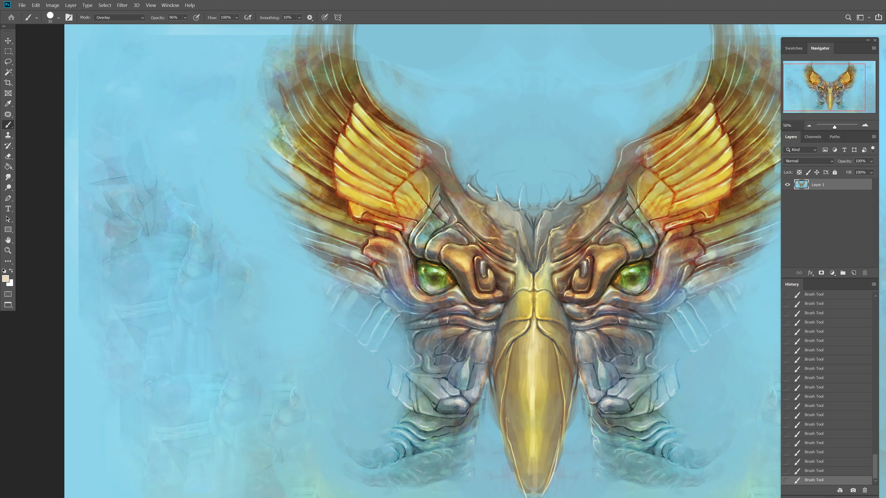
{"action": "key", "text": "bracketleft"}
{"action": "key", "text": "bracketleft"}
{"action": "key", "text": "bracketleft"}
{"action": "key", "text": "bracketright"}
{"action": "left_click_drag", "start_coordinate": [607, 262], "coordinate": [624, 256]}
{"action": "key", "text": "bracketright"}
{"action": "key", "text": "bracketright"}
{"action": "key", "text": "bracketright"}
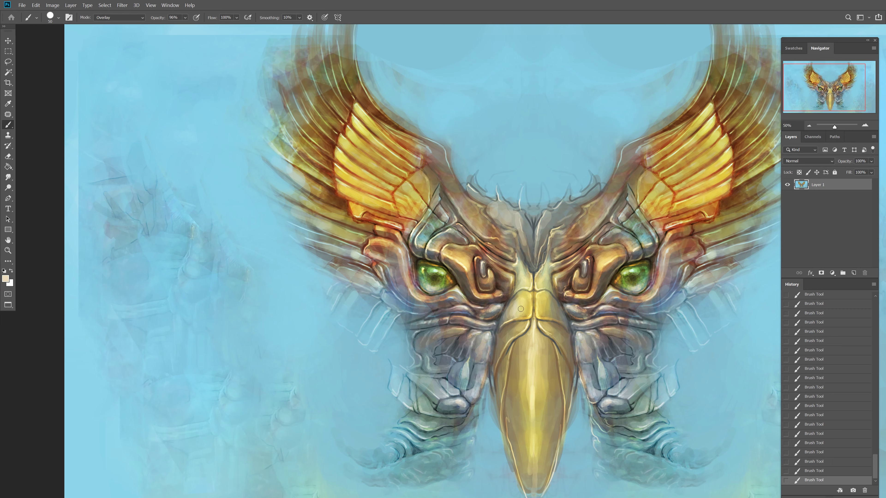
{"action": "key", "text": "bracketleft"}
{"action": "key", "text": "bracketleft"}
{"action": "key", "text": "bracketleft"}
{"action": "left_click_drag", "start_coordinate": [502, 197], "coordinate": [502, 222]}
Step: Brighten the right wing feathers and the ridge rising toward the right wing
{"action": "left_click_drag", "start_coordinate": [433, 161], "coordinate": [327, 154]}
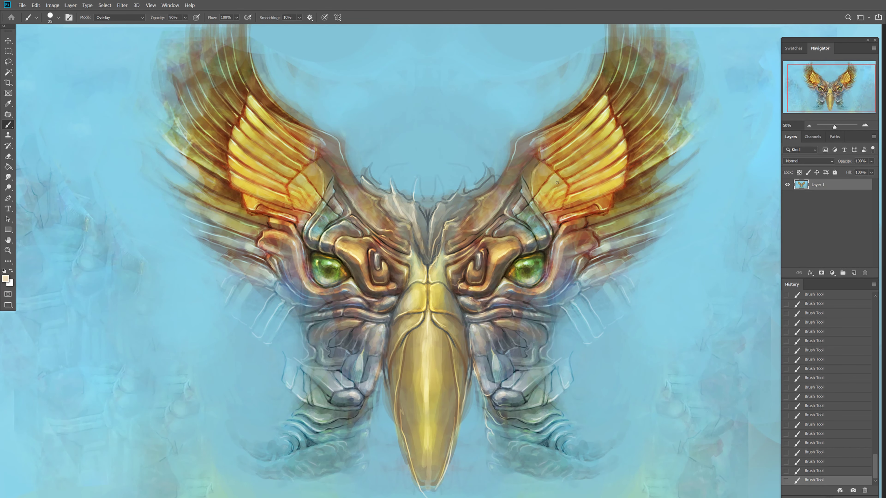
{"action": "key", "text": "bracketright"}
{"action": "key", "text": "bracketright"}
{"action": "mouse_move", "coordinate": [557, 182]}
{"action": "left_mouse_down"}
{"action": "mouse_move", "coordinate": [544, 191]}
{"action": "mouse_move", "coordinate": [539, 168]}
{"action": "mouse_move", "coordinate": [572, 143]}
{"action": "mouse_move", "coordinate": [592, 143]}
{"action": "mouse_move", "coordinate": [565, 155]}
{"action": "mouse_move", "coordinate": [581, 176]}
{"action": "left_mouse_up"}
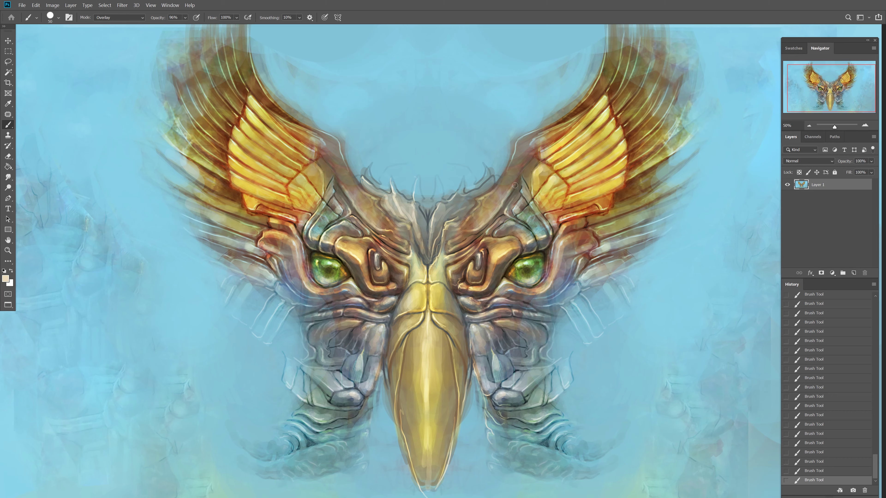
{"action": "left_click_drag", "start_coordinate": [469, 225], "coordinate": [536, 134]}
Step: Sign the painting in white with a fine brush near the lower right
{"action": "key", "text": "bracketright"}
{"action": "key", "text": "bracketright"}
{"action": "key", "text": "bracketright"}
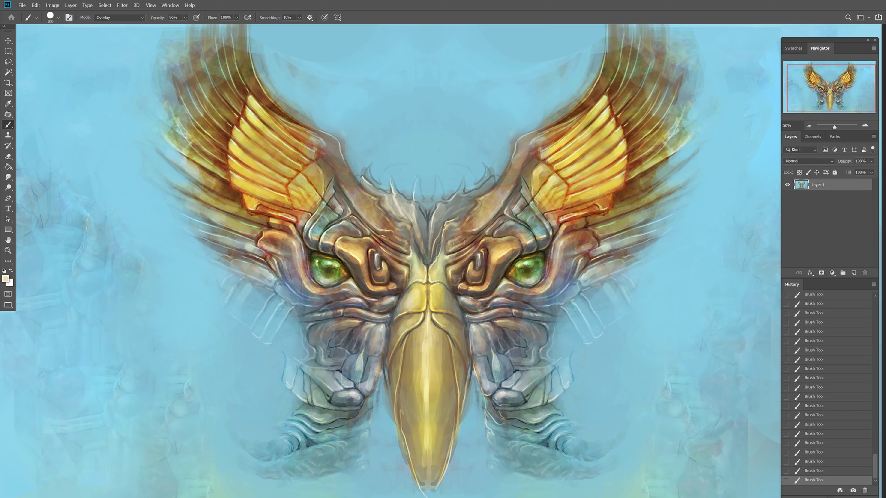
{"action": "key", "text": "bracketleft"}
{"action": "key", "text": "bracketleft"}
{"action": "key", "text": "bracketleft"}
{"action": "left_click_drag", "start_coordinate": [474, 213], "coordinate": [465, 154]}
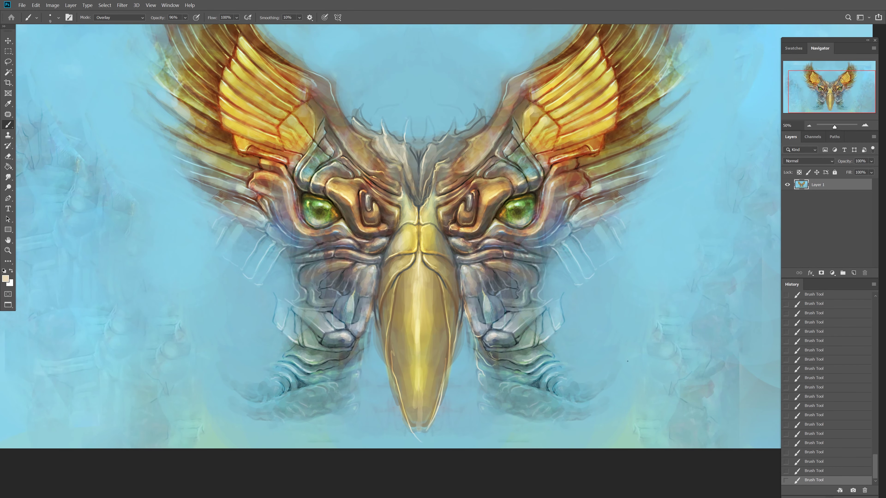
{"action": "left_click_drag", "start_coordinate": [628, 361], "coordinate": [641, 371]}
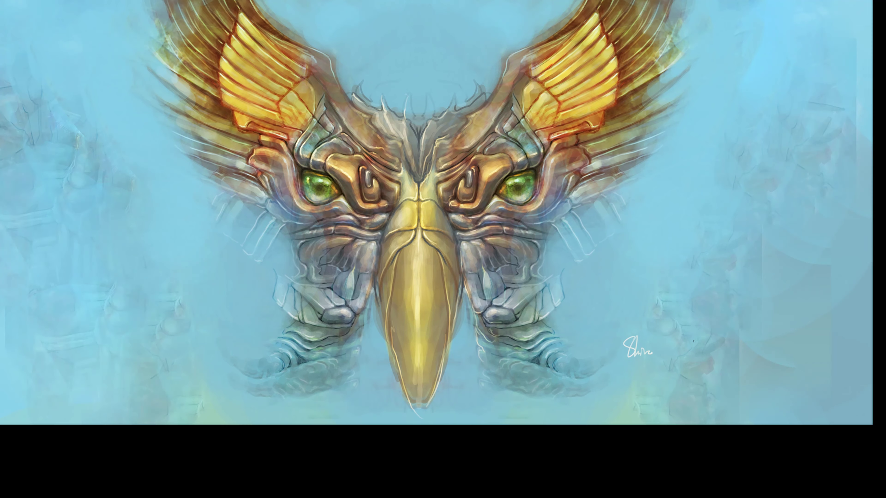